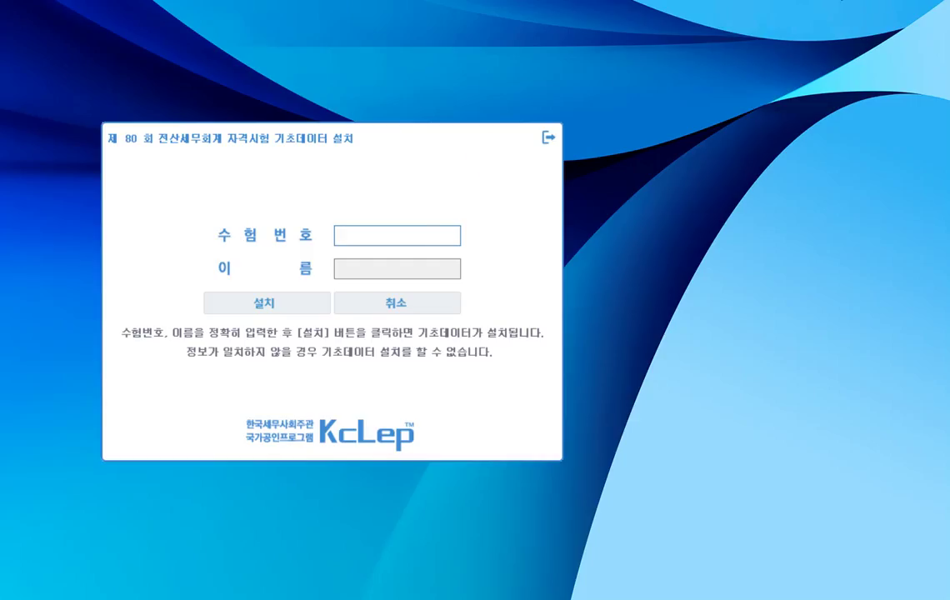
- Enter the candidate's exam number and name on the KcLep login screen
{"action": "left_click", "coordinate": [365, 238]}
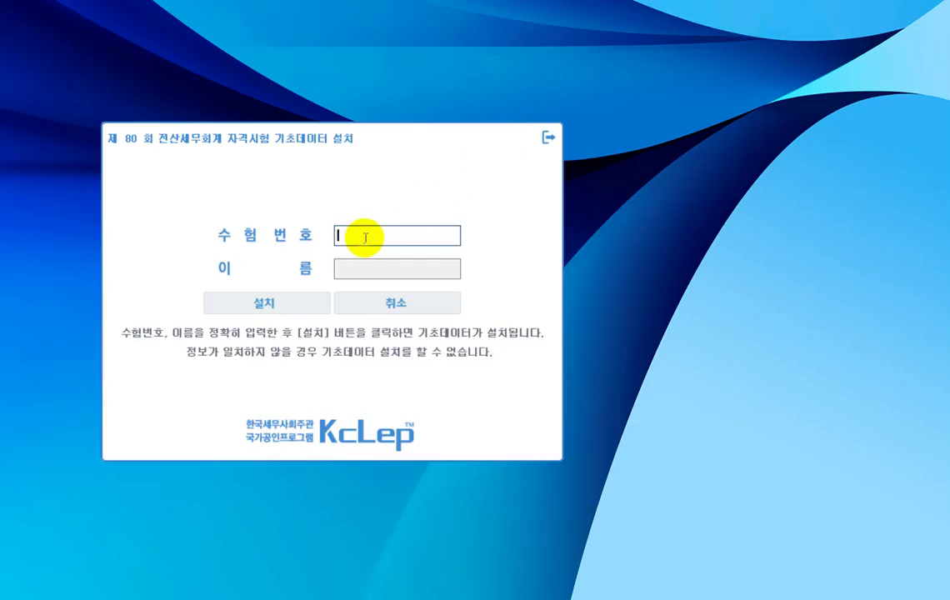
{"action": "type", "text": "2"}
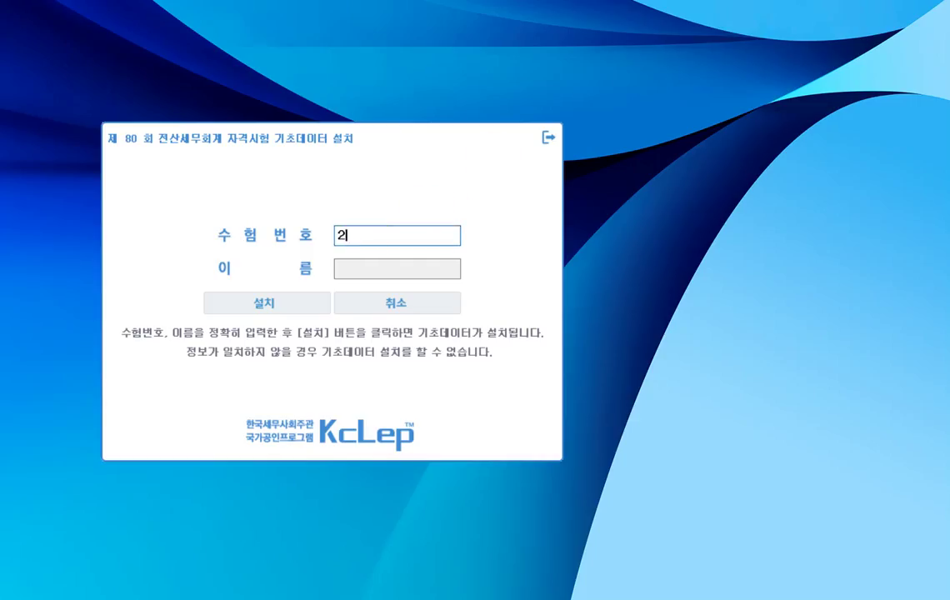
{"action": "type", "text": "2111111"}
{"action": "key", "text": "Tab"}
{"action": "type", "text": "ㅎ"}
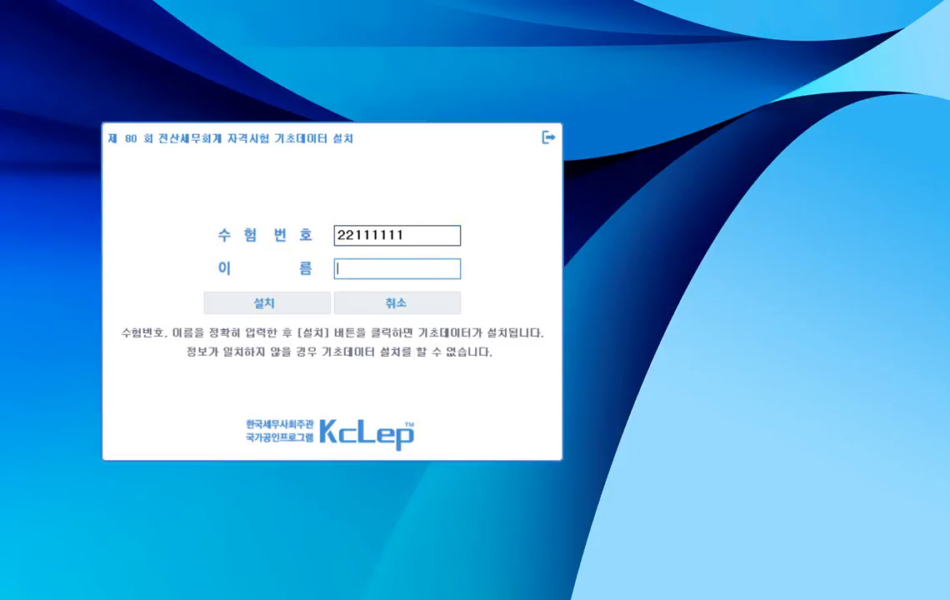
{"action": "type", "text": "ㅛ진쌤"}
- Install the exam base data, choose question type A and enter the supervisor number
{"action": "left_click", "coordinate": [292, 304]}
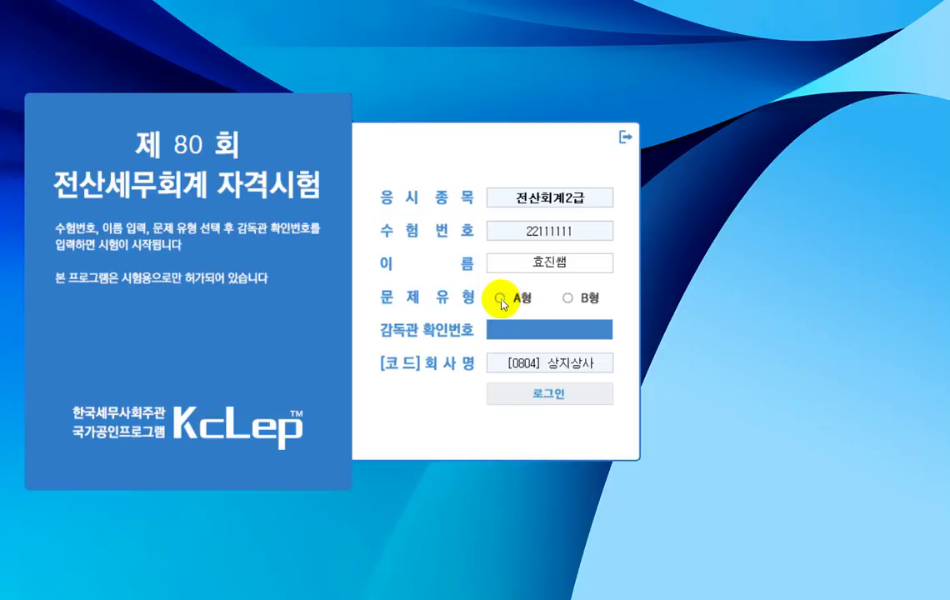
{"action": "left_click", "coordinate": [500, 300]}
{"action": "type", "text": "8236"}
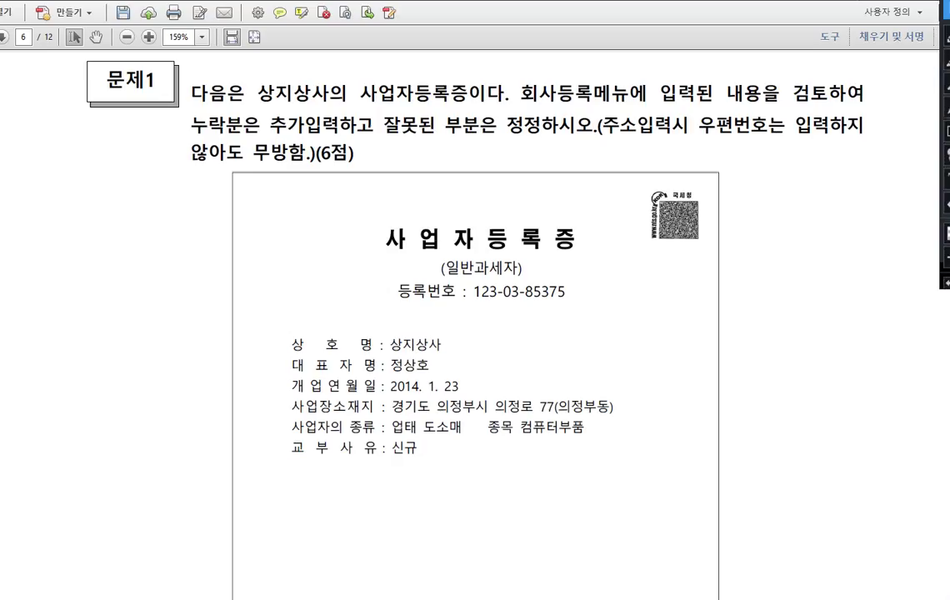
- Mark 사업자등록증, 회사등록메뉴, 추가입력, 정정 and the 의정부 tax office in question 1
{"action": "left_click_drag", "start_coordinate": [366, 93], "coordinate": [473, 95]}
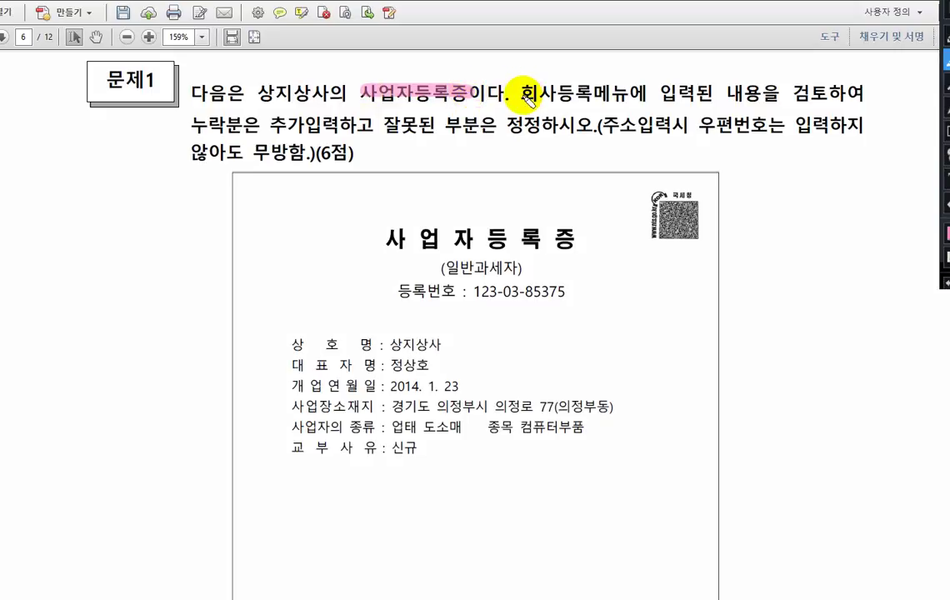
{"action": "left_click_drag", "start_coordinate": [523, 94], "coordinate": [628, 97]}
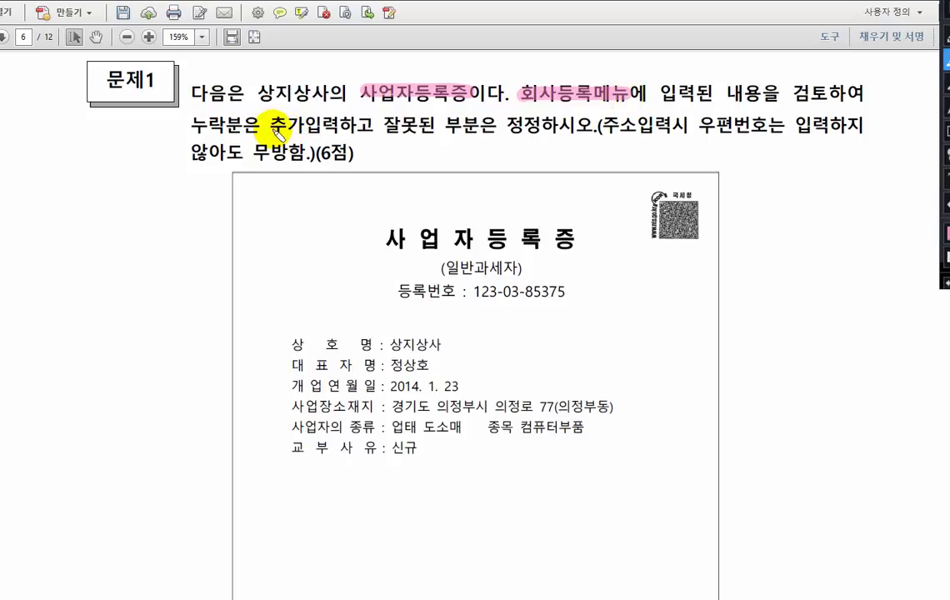
{"action": "left_click_drag", "start_coordinate": [268, 125], "coordinate": [332, 130]}
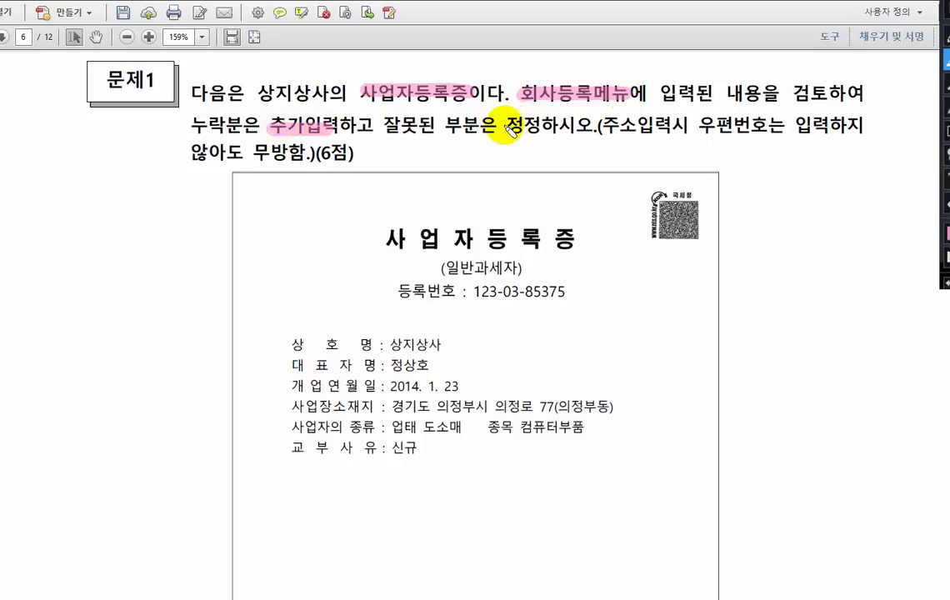
{"action": "left_click_drag", "start_coordinate": [501, 126], "coordinate": [542, 127]}
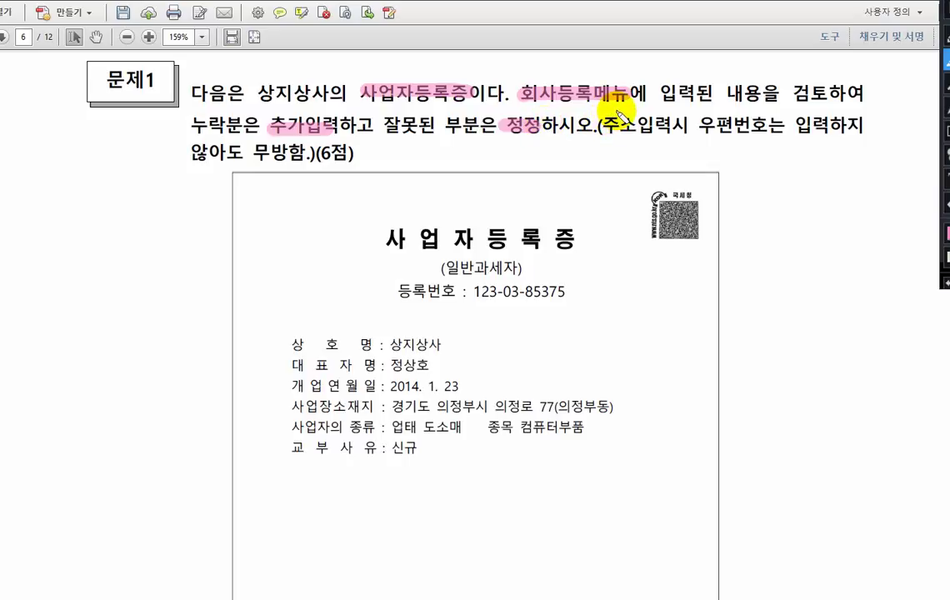
{"action": "scroll", "coordinate": [475, 334], "scroll_direction": "down", "scroll_amount": 3}
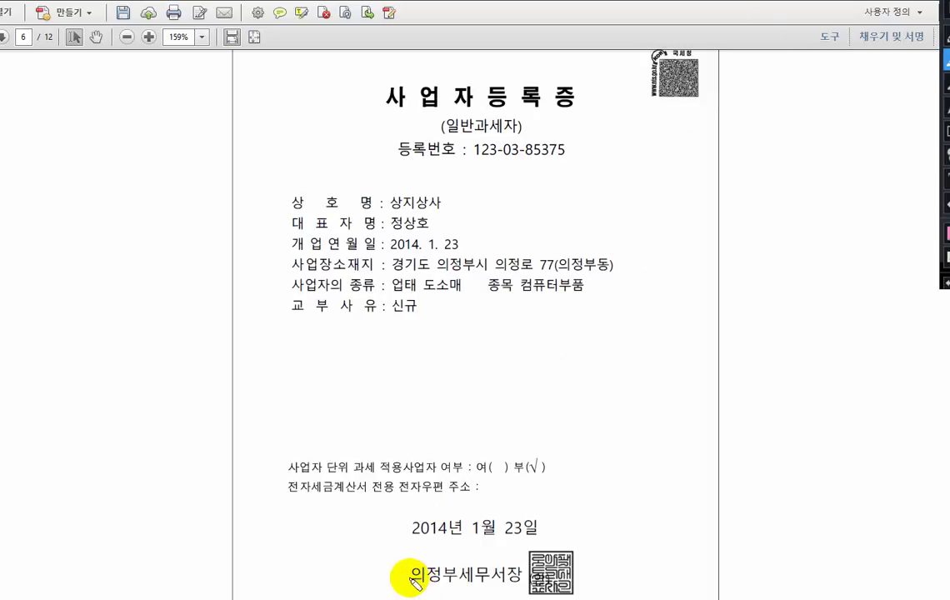
{"action": "left_click_drag", "start_coordinate": [407, 575], "coordinate": [458, 575]}
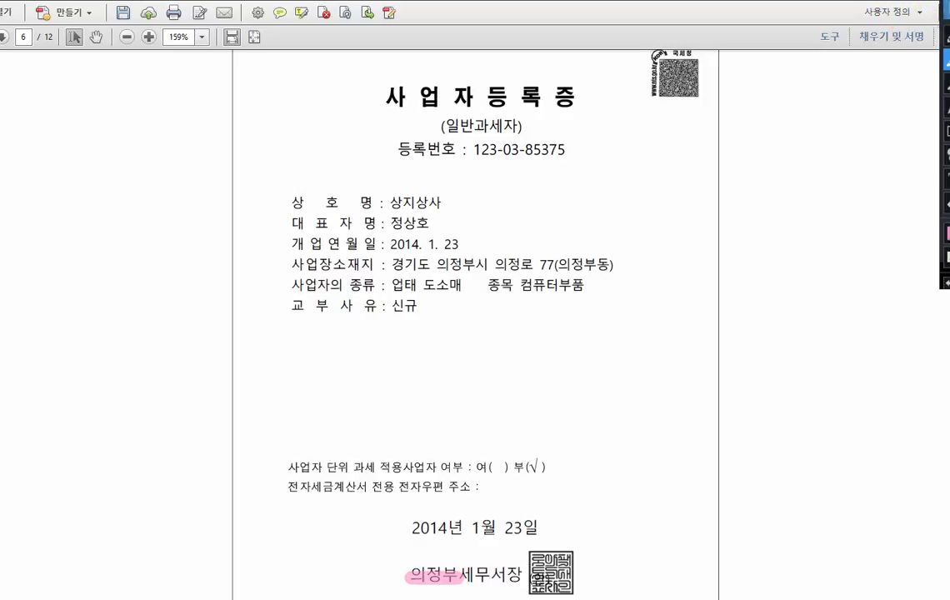
{"action": "key", "text": "alt+Tab"}
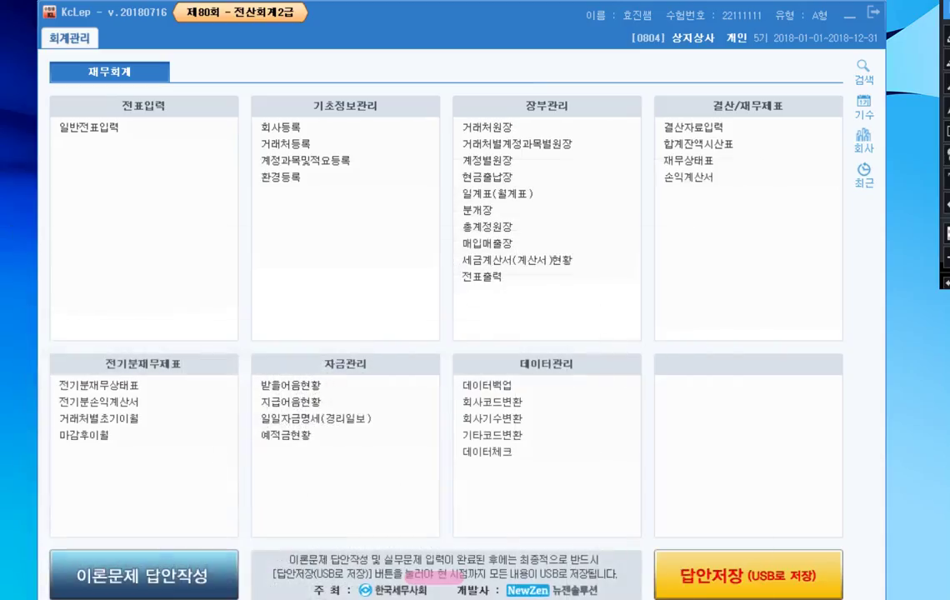
{"action": "left_click", "coordinate": [270, 130]}
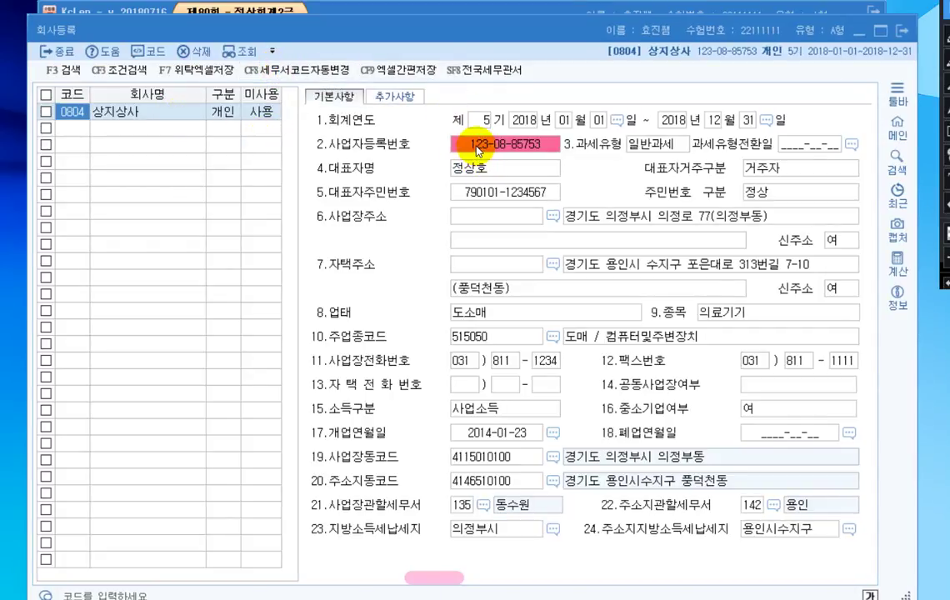
{"action": "left_click", "coordinate": [478, 147]}
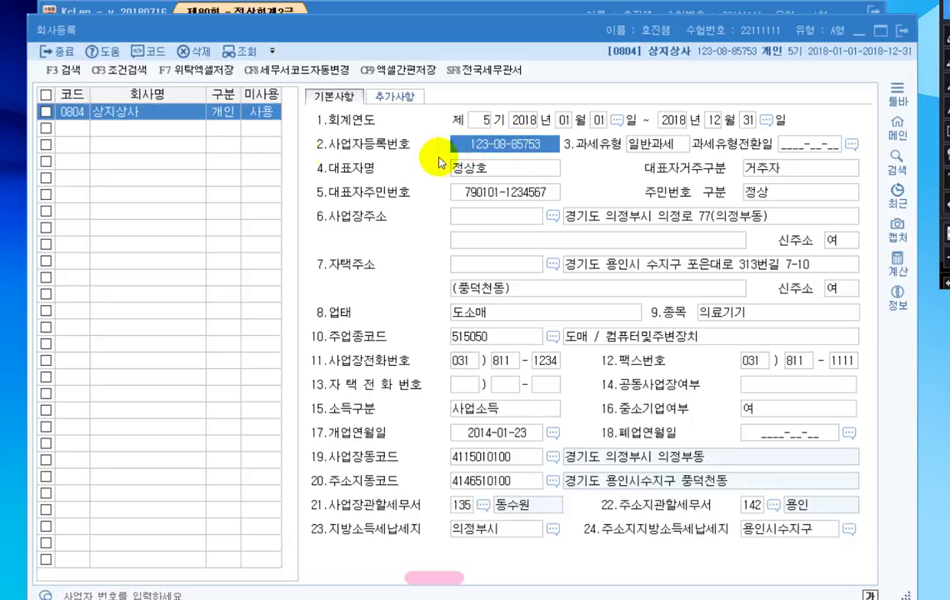
{"action": "left_click", "coordinate": [185, 111]}
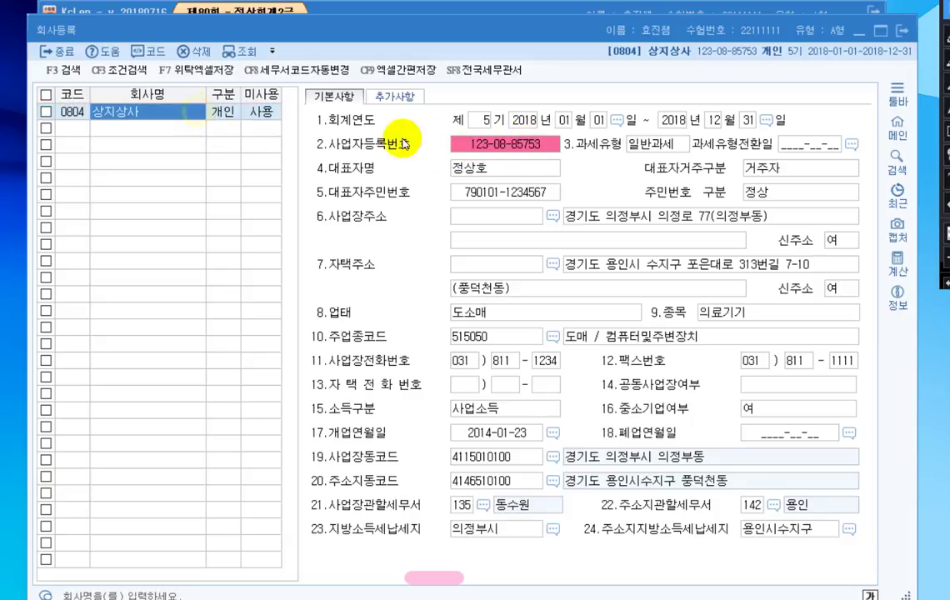
{"action": "left_click", "coordinate": [482, 147]}
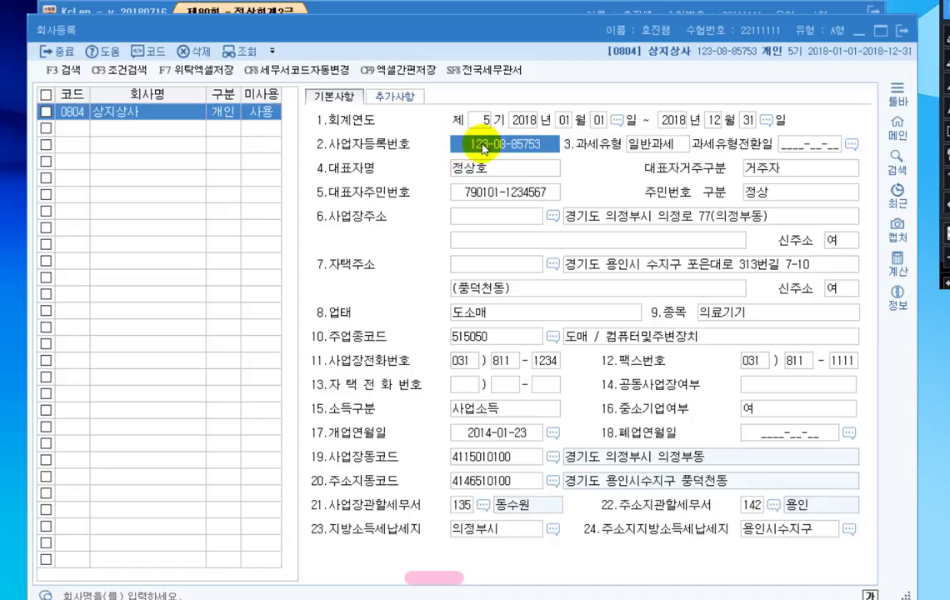
{"action": "type", "text": "1230335753"}
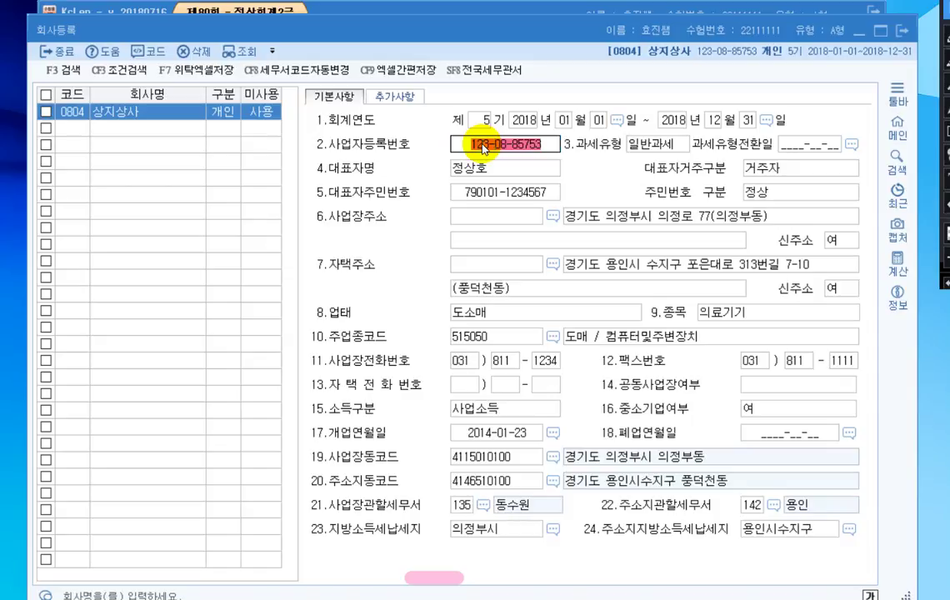
{"action": "key", "text": "BackSpace"}
{"action": "key", "text": "BackSpace"}
{"action": "key", "text": "BackSpace"}
{"action": "key", "text": "BackSpace"}
{"action": "key", "text": "BackSpace"}
{"action": "type", "text": "85373"}
{"action": "key", "text": "BackSpace"}
{"action": "type", "text": "5"}
{"action": "key", "text": "Return"}
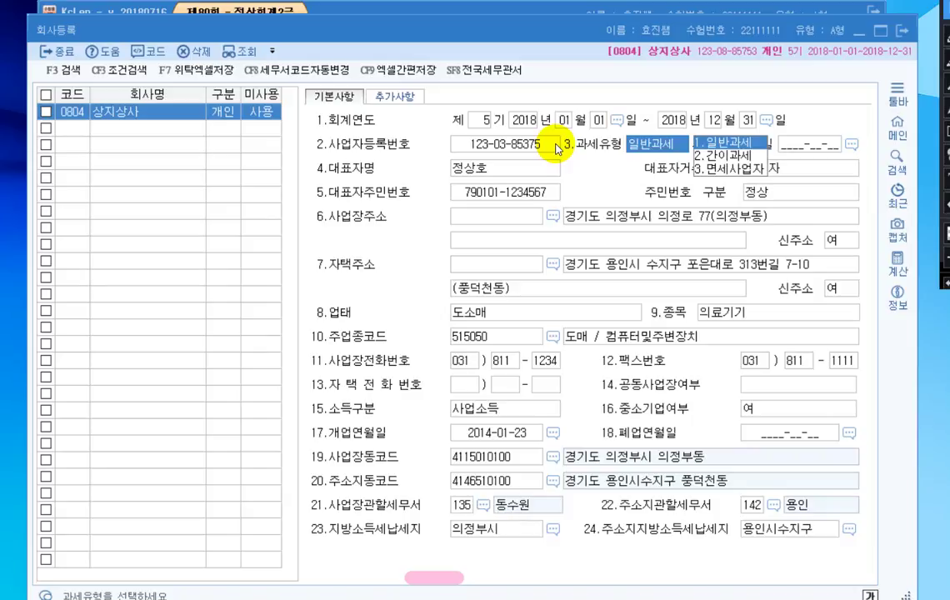
- Replace the business item 의료기기 with 컴퓨터부품
{"action": "left_click", "coordinate": [702, 315]}
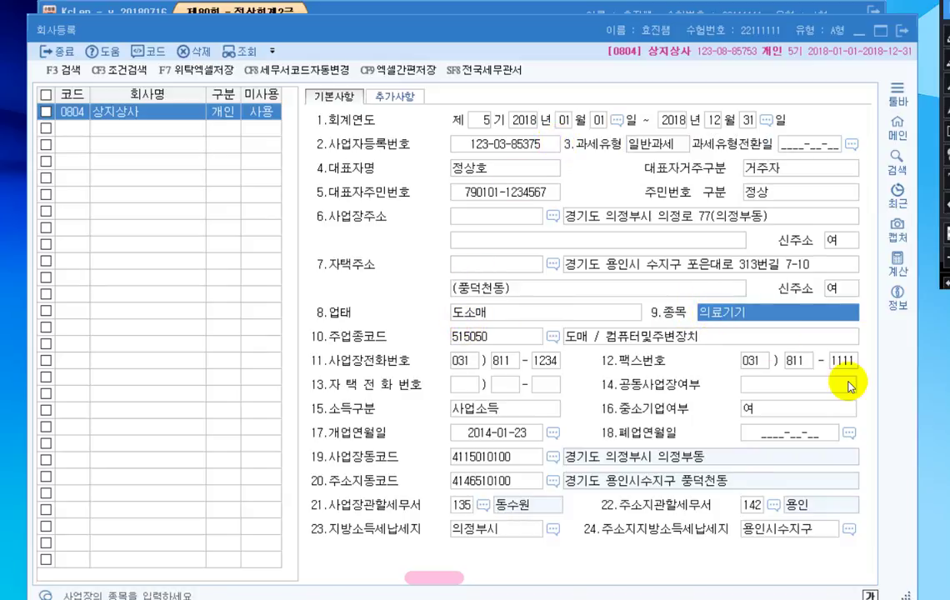
{"action": "type", "text": "컴퓨"}
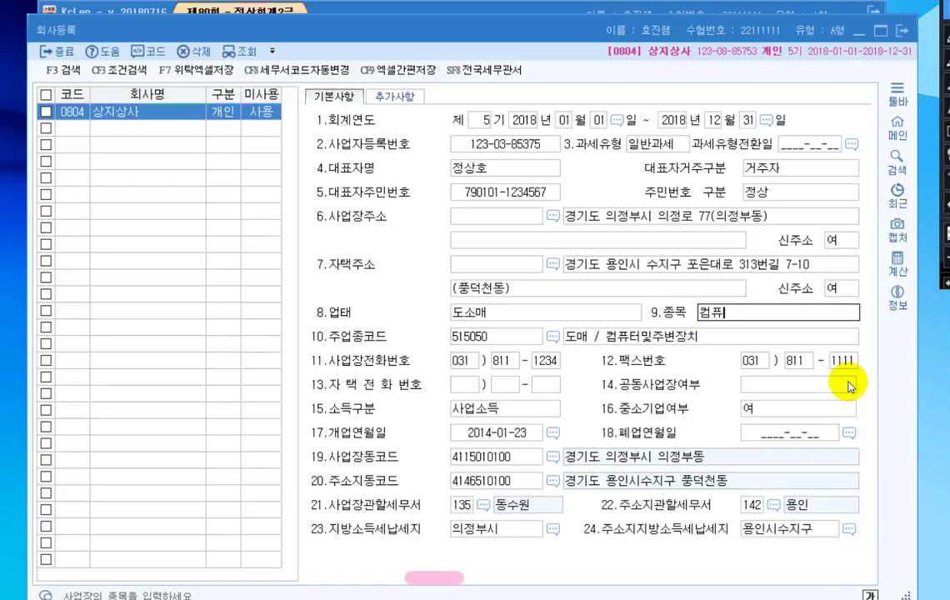
{"action": "type", "text": "터붉품"}
{"action": "key", "text": "Return"}
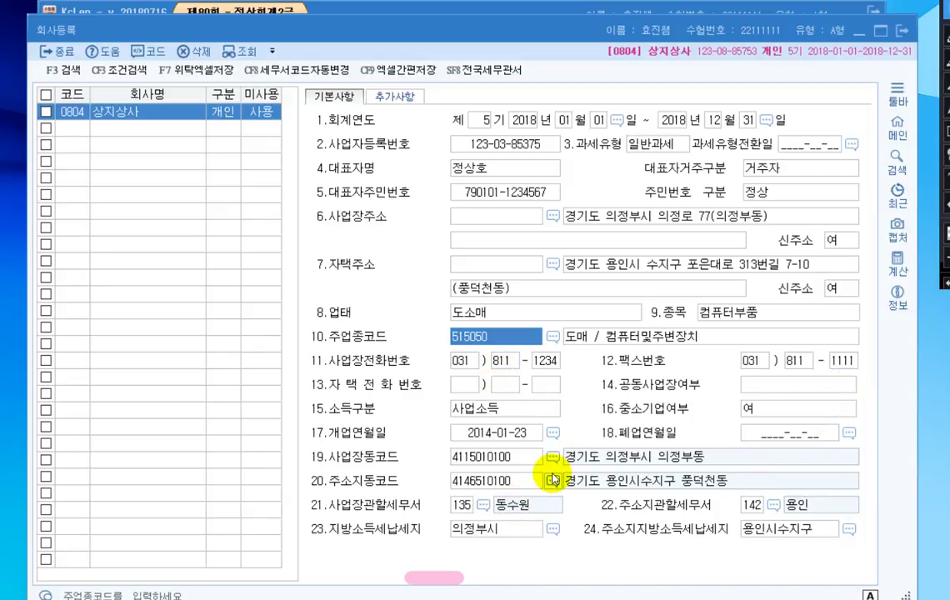
- Set 21.사업장관할세무서 to 127 의정부 by searching 의정
{"action": "left_click", "coordinate": [460, 505]}
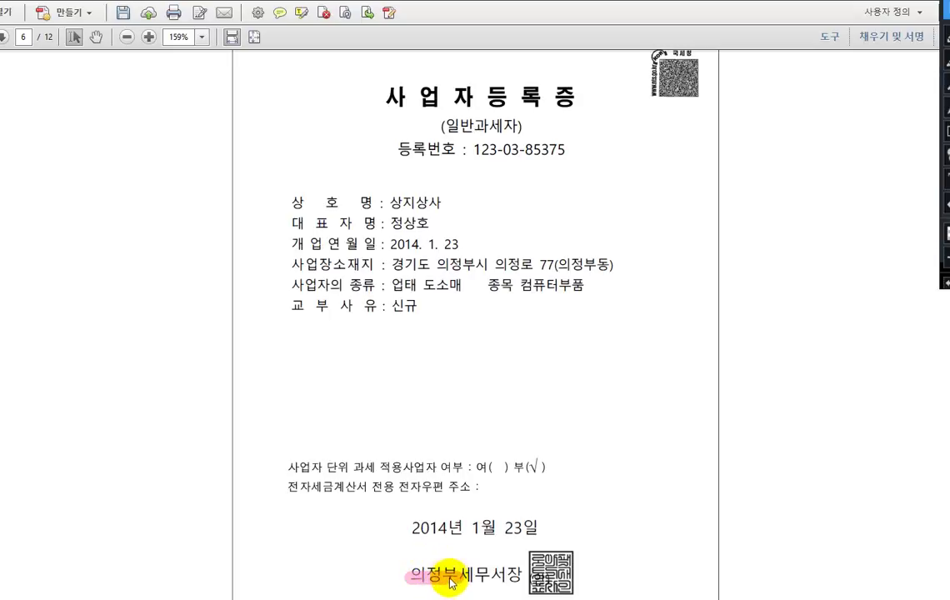
{"action": "key", "text": "alt+Tab"}
{"action": "left_click", "coordinate": [485, 507]}
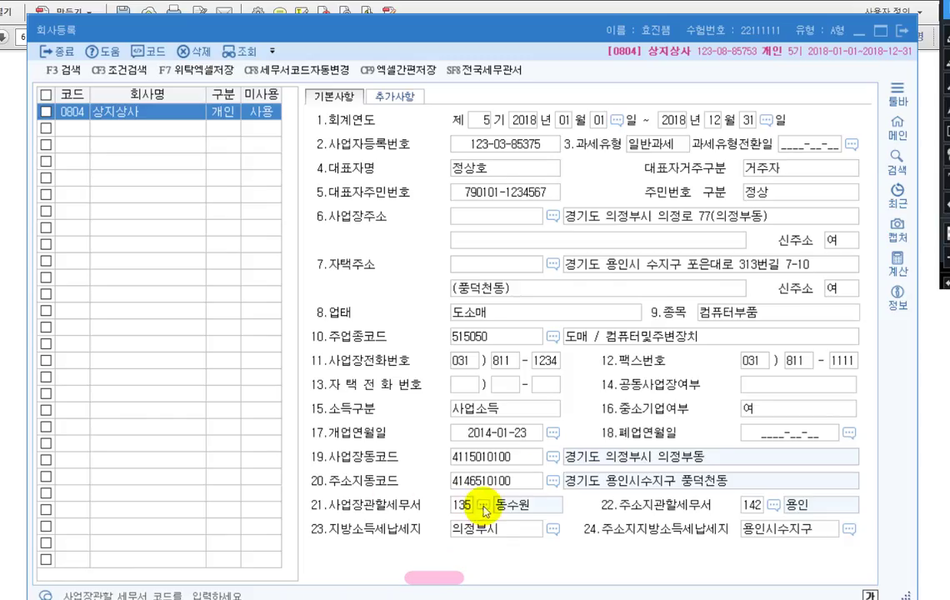
{"action": "type", "text": "의정"}
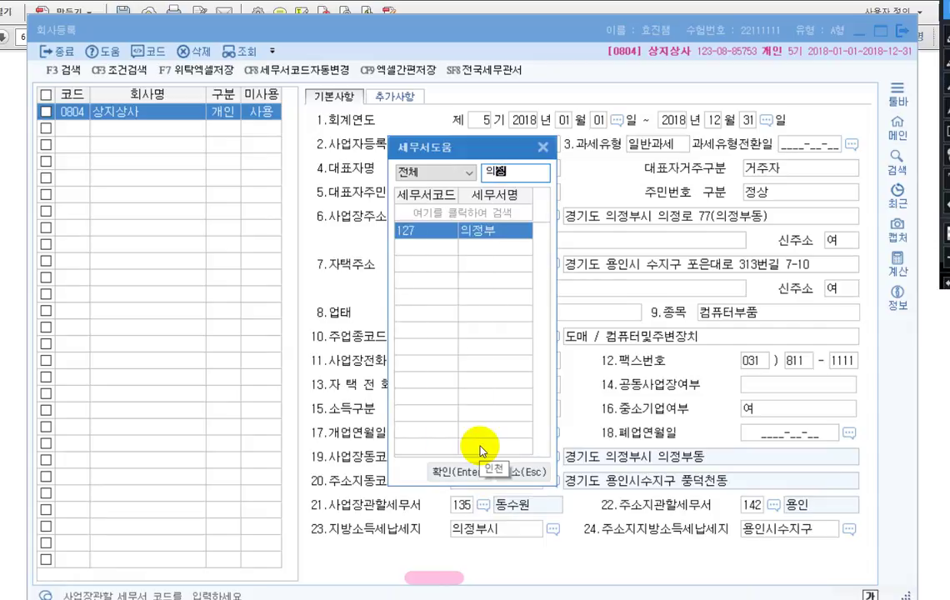
{"action": "key", "text": "Return"}
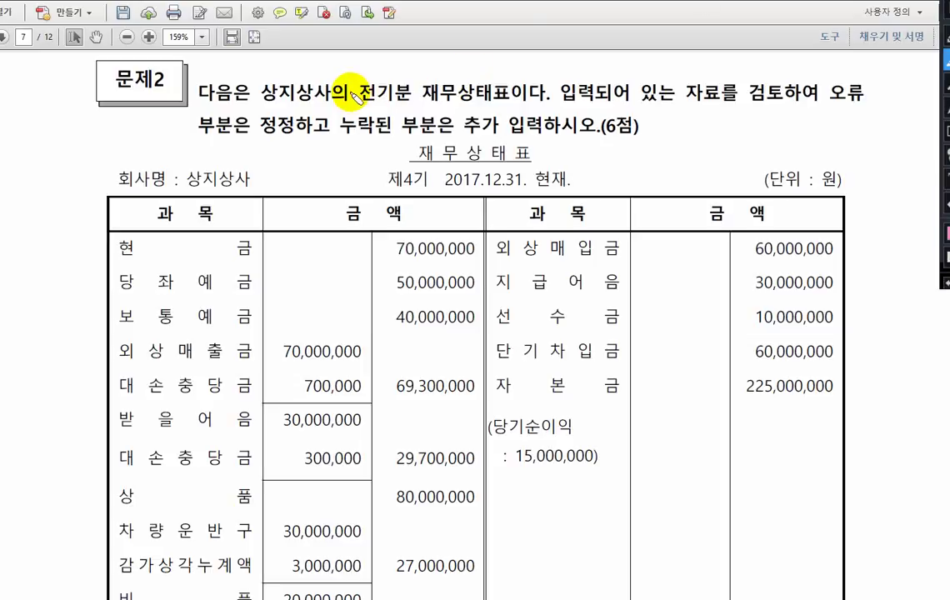
- Mark 2017.12.31., cash 70,000,000, allowance 300,000 and short-term borrowings 60,000,000 on question 2's balance sheet
{"action": "left_click_drag", "start_coordinate": [358, 93], "coordinate": [503, 98]}
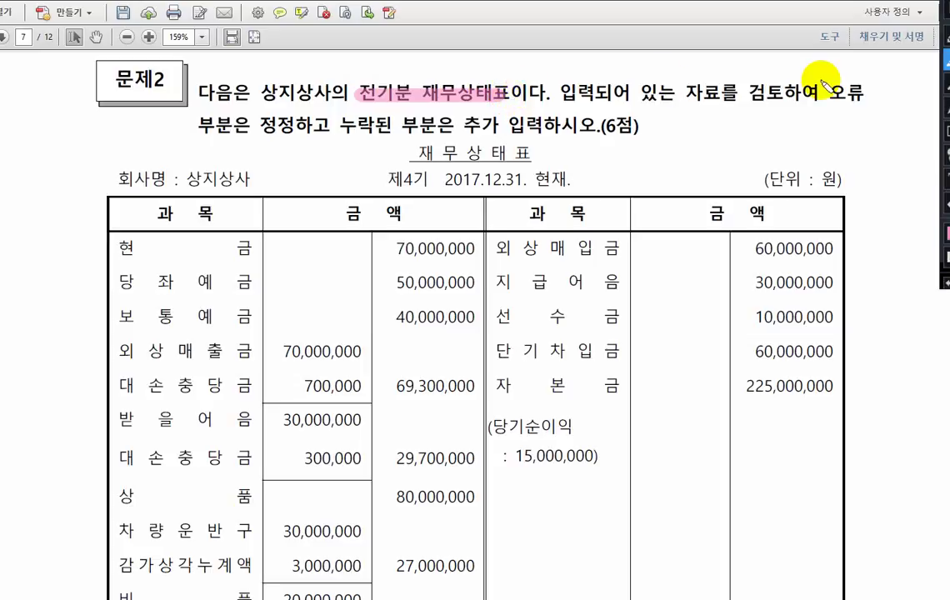
{"action": "left_click_drag", "start_coordinate": [260, 125], "coordinate": [366, 134]}
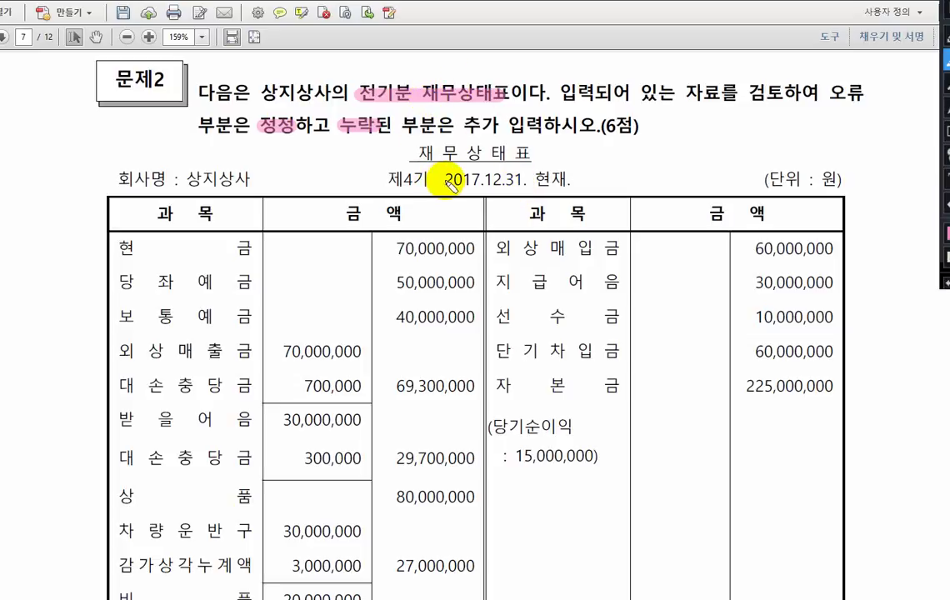
{"action": "left_click_drag", "start_coordinate": [444, 179], "coordinate": [526, 185]}
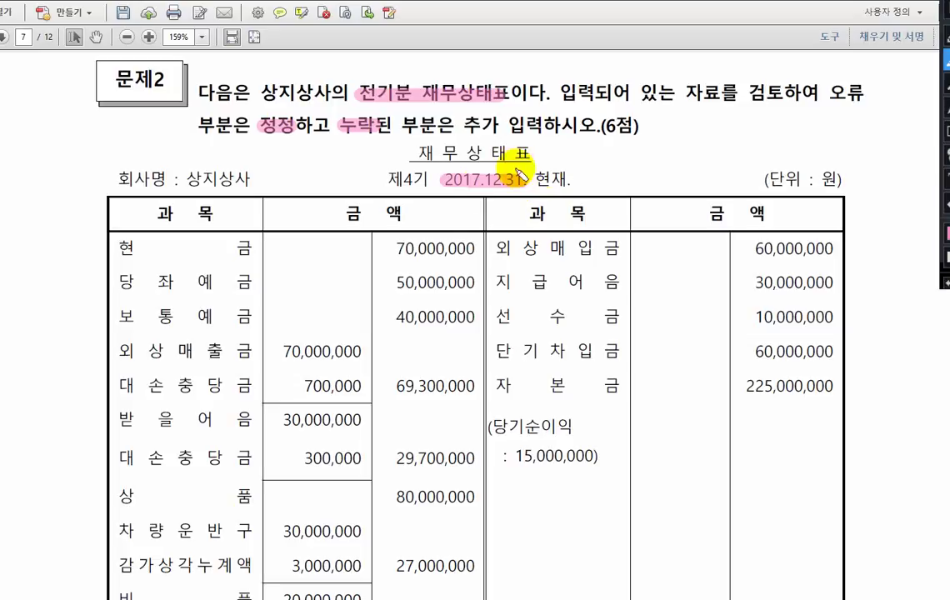
{"action": "left_click_drag", "start_coordinate": [395, 248], "coordinate": [476, 253]}
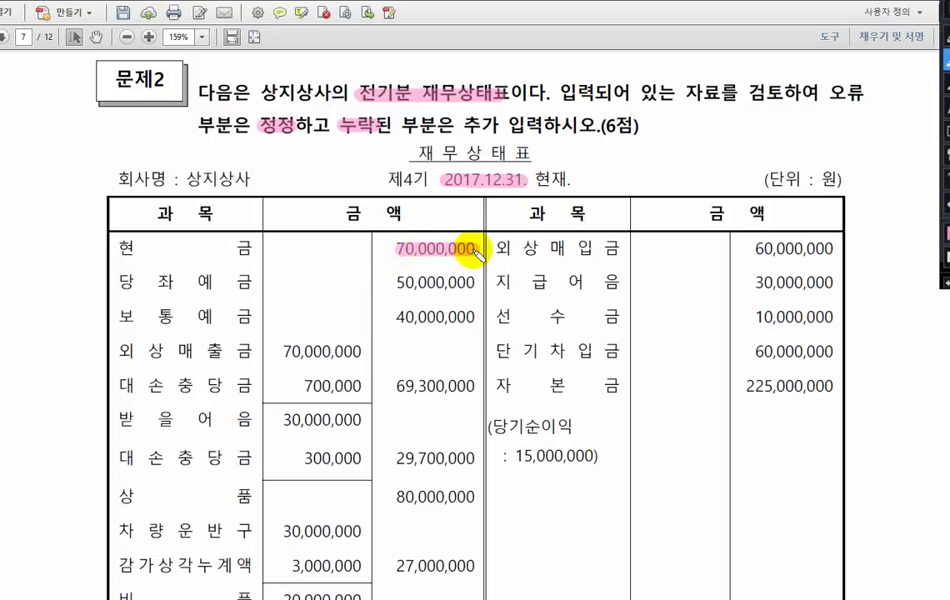
{"action": "left_click_drag", "start_coordinate": [298, 459], "coordinate": [357, 461]}
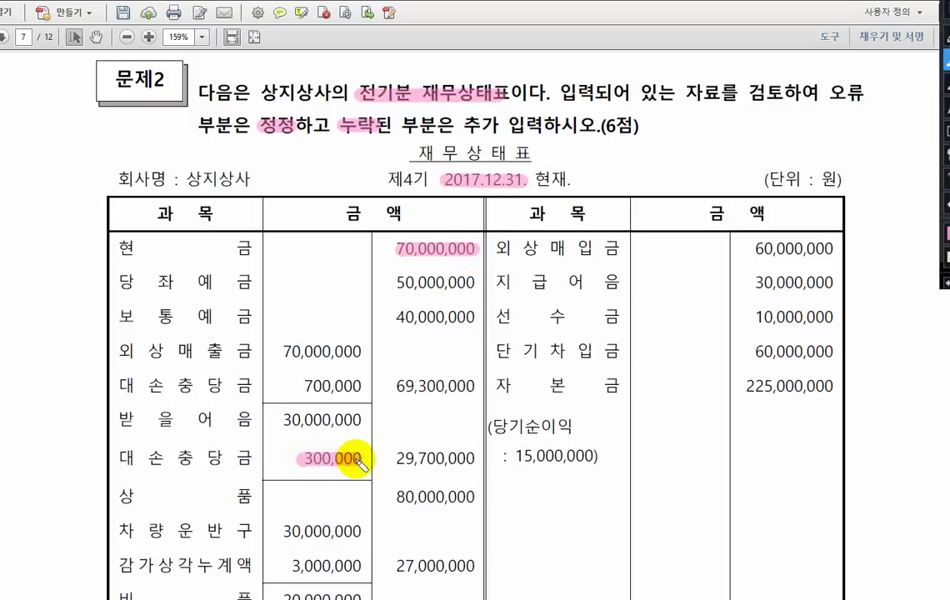
{"action": "left_click_drag", "start_coordinate": [745, 350], "coordinate": [833, 352]}
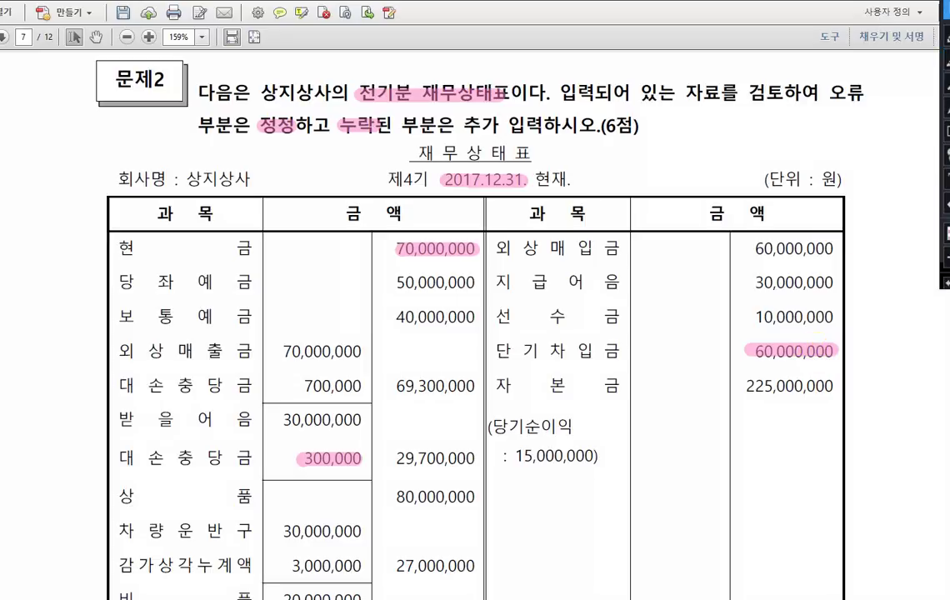
{"action": "key", "text": "alt+Tab"}
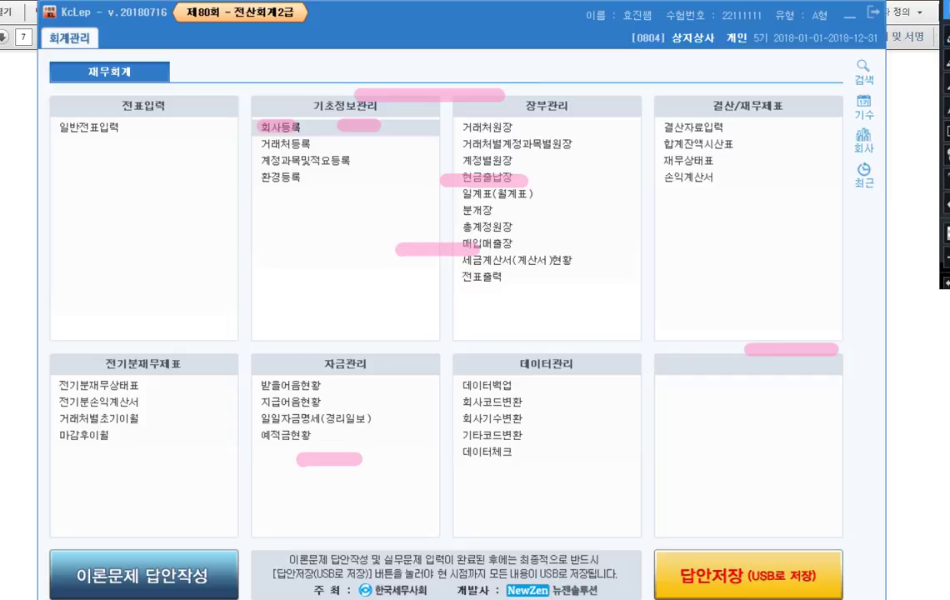
- Open 전기분재무상태표 from the 전기분재무제표 section of the main menu
{"action": "key", "text": "ctrl+shift+7"}
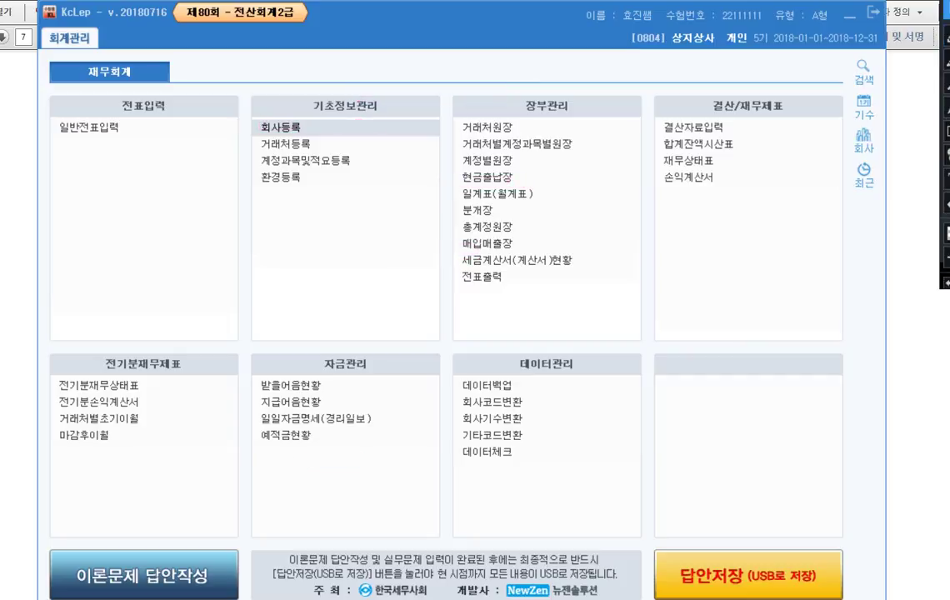
{"action": "left_click", "coordinate": [127, 388]}
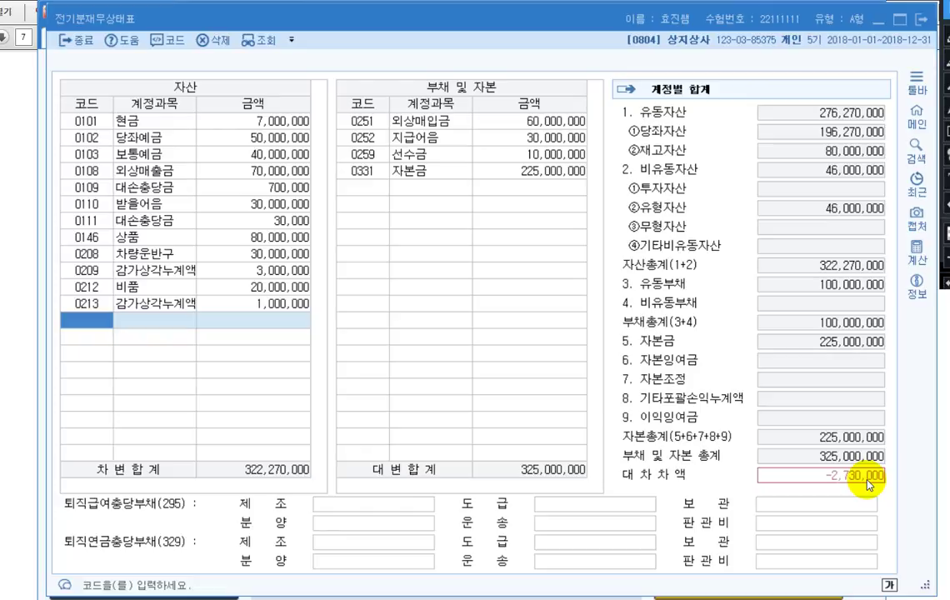
- Change the 0101 현금 amount from 7,000,000 to 70,000,000
{"action": "left_click", "coordinate": [280, 478]}
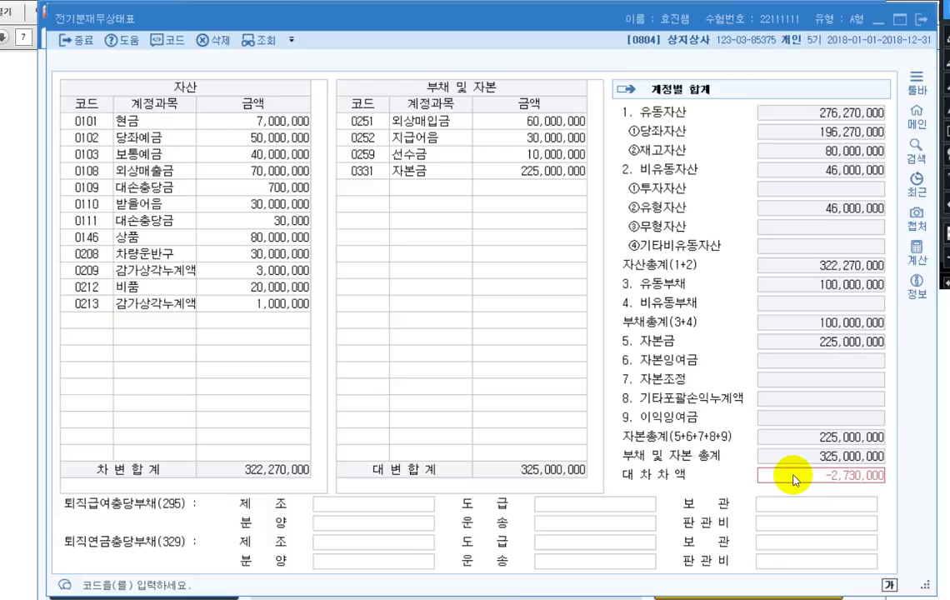
{"action": "left_click", "coordinate": [230, 127]}
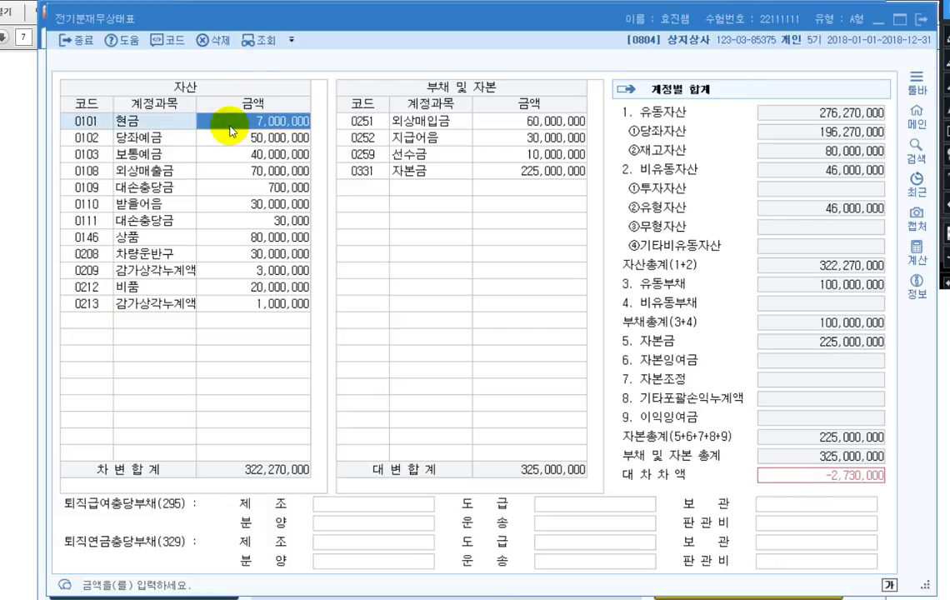
{"action": "type", "text": "70000000"}
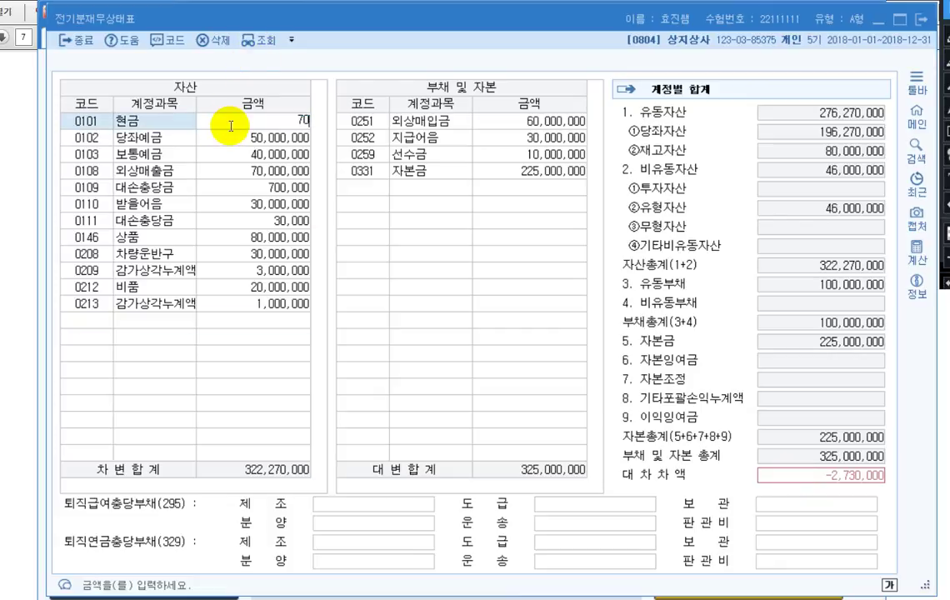
{"action": "key", "text": "Return"}
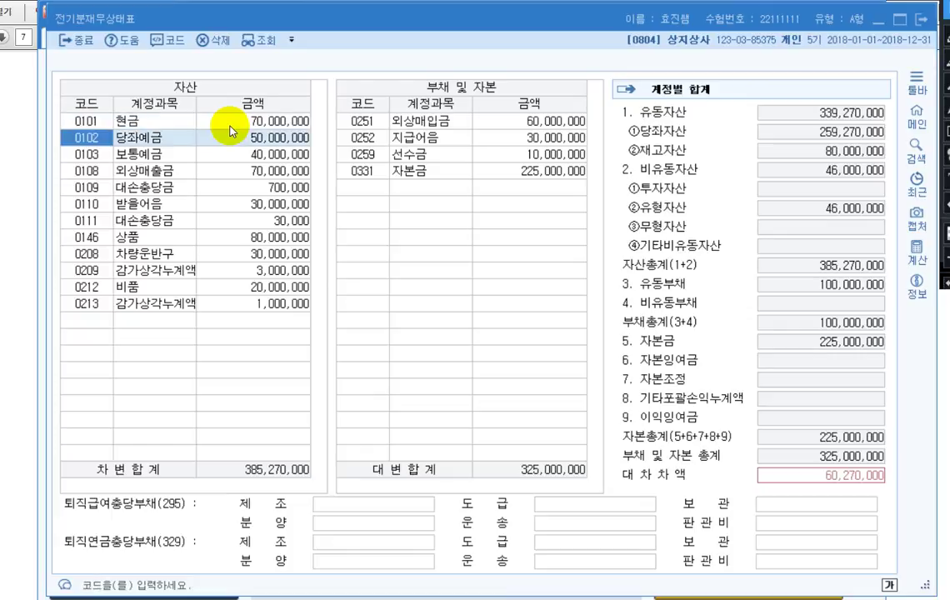
- Locate the 받을어음 대손충당금 row, marking the 외상매출금, 대손충당금 and 받을어음 accounts
{"action": "left_click", "coordinate": [180, 154]}
{"action": "left_click", "coordinate": [178, 170]}
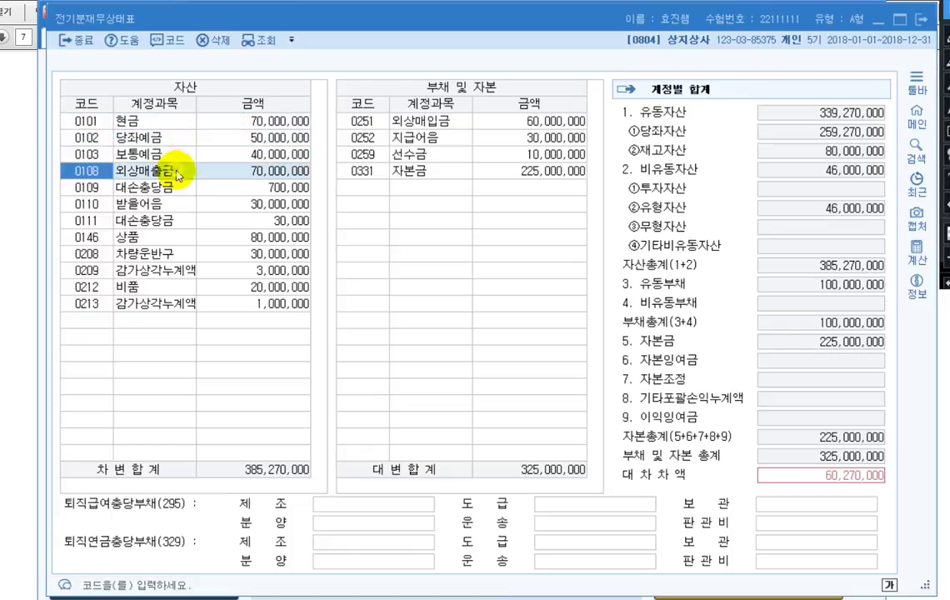
{"action": "left_click", "coordinate": [176, 192]}
{"action": "left_click", "coordinate": [177, 206]}
{"action": "left_click", "coordinate": [176, 220]}
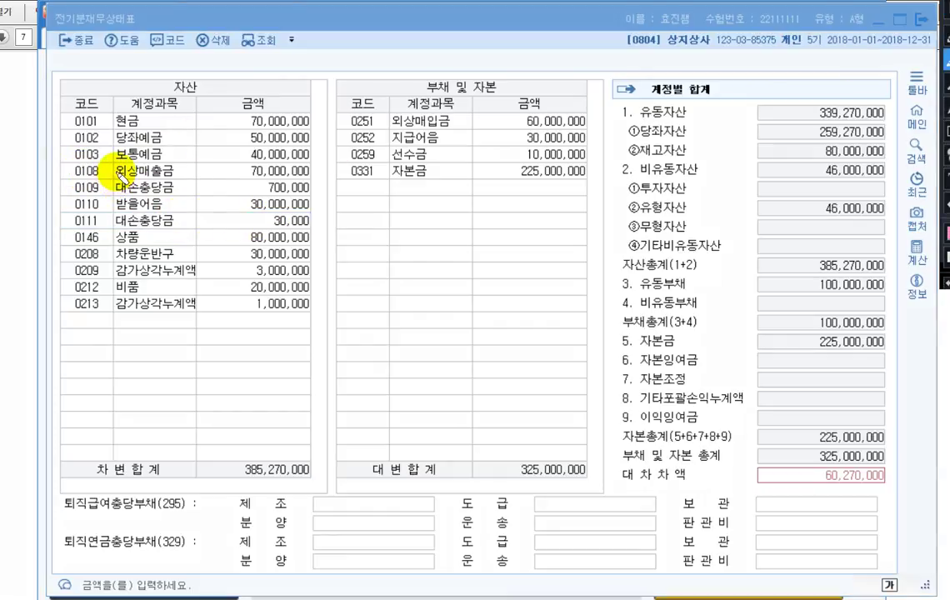
{"action": "left_click_drag", "start_coordinate": [112, 170], "coordinate": [177, 175]}
{"action": "left_click_drag", "start_coordinate": [115, 187], "coordinate": [172, 188]}
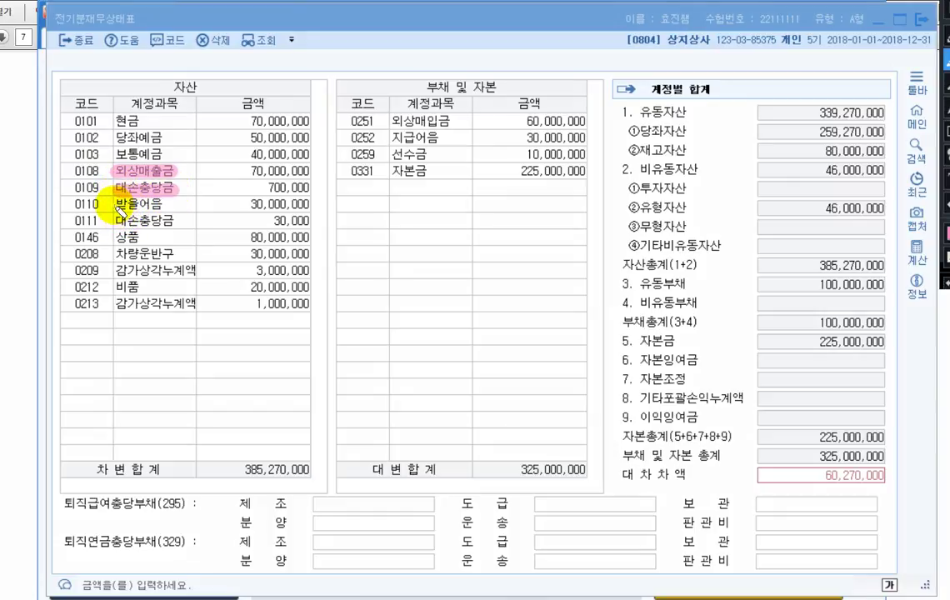
{"action": "mouse_move", "coordinate": [113, 204]}
{"action": "left_mouse_down"}
{"action": "mouse_move", "coordinate": [160, 209]}
{"action": "mouse_move", "coordinate": [175, 221]}
{"action": "left_mouse_up"}
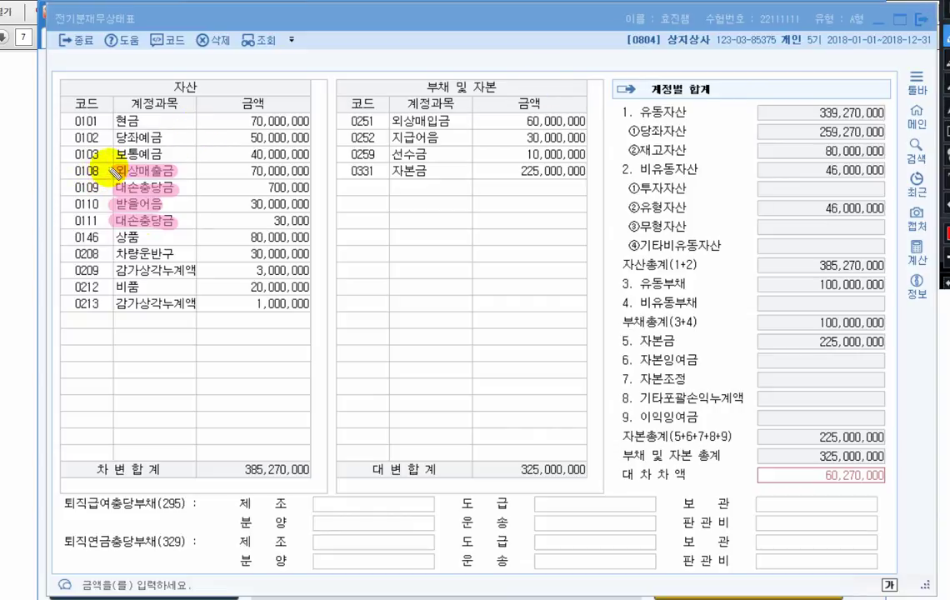
{"action": "mouse_move", "coordinate": [110, 168]}
{"action": "left_mouse_down"}
{"action": "mouse_move", "coordinate": [95, 216]}
{"action": "mouse_move", "coordinate": [104, 222]}
{"action": "left_mouse_up"}
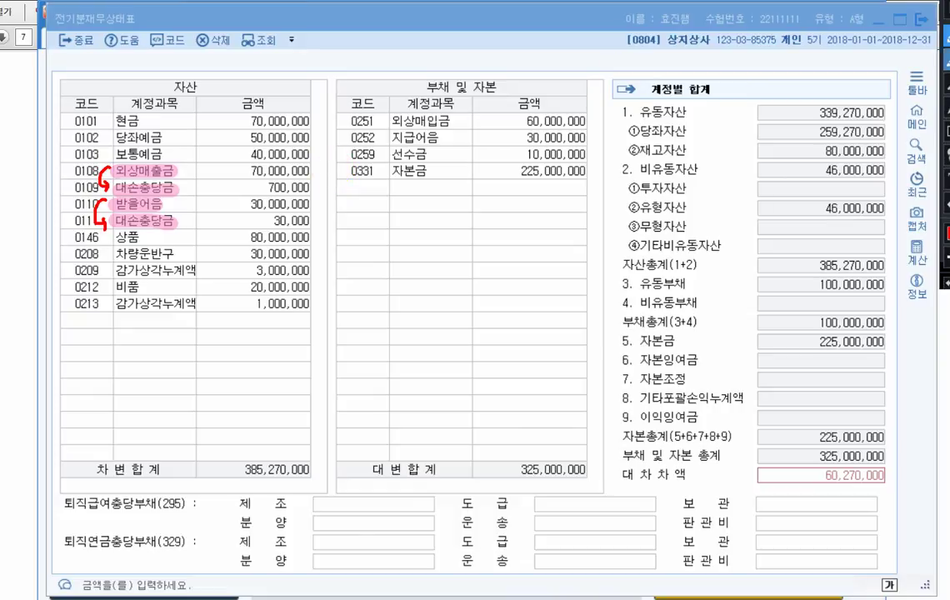
- Correct the 받을어음 allowance from 30,000 to 300,000, making the debit total 385,000,000
{"action": "left_click_drag", "start_coordinate": [265, 221], "coordinate": [309, 221]}
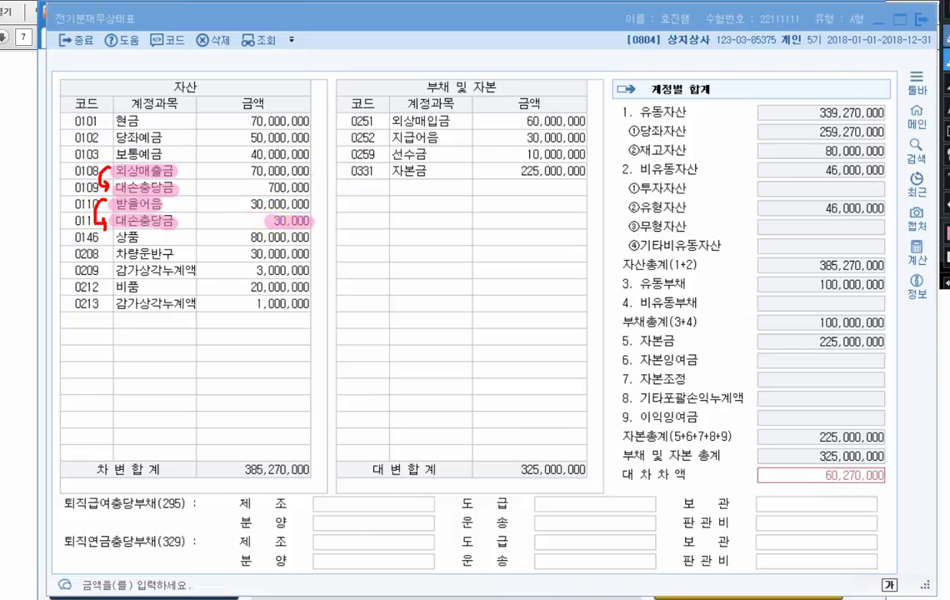
{"action": "left_click", "coordinate": [250, 221]}
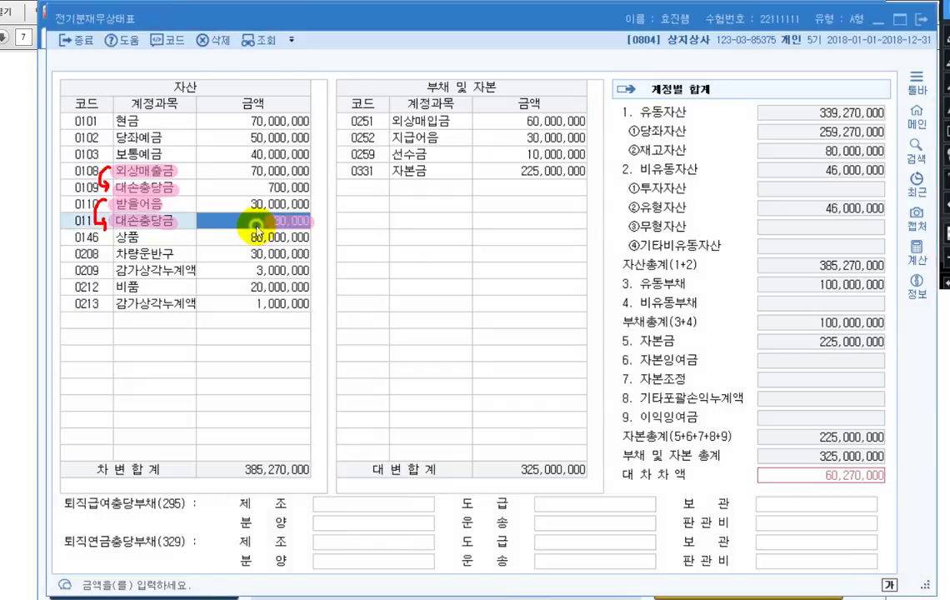
{"action": "type", "text": "300000"}
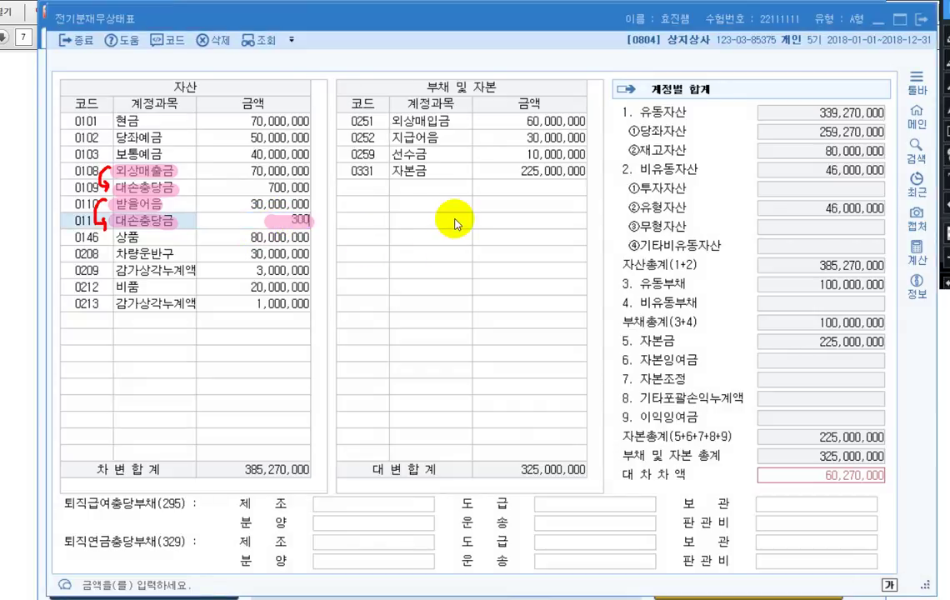
{"action": "key", "text": "Return"}
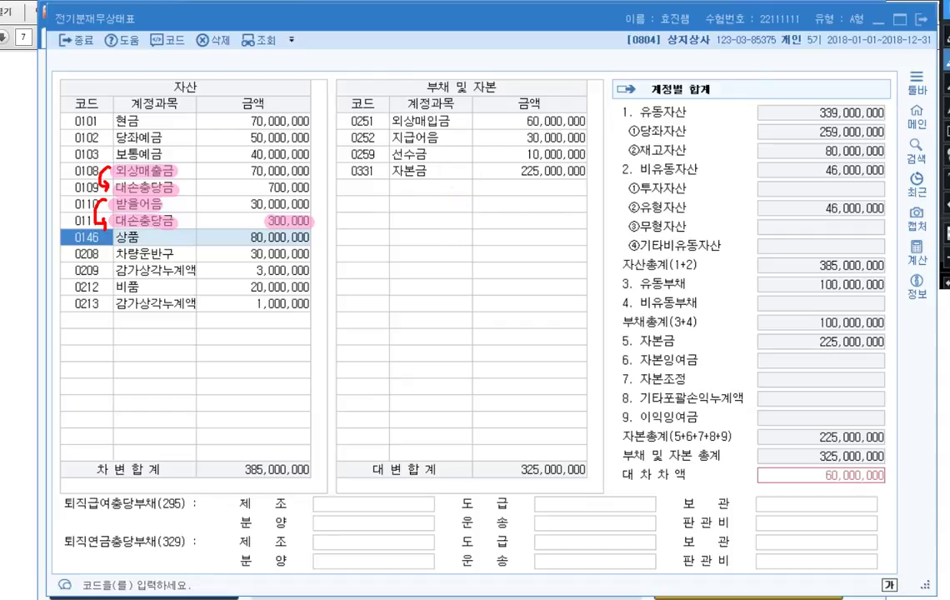
{"action": "left_click_drag", "start_coordinate": [237, 470], "coordinate": [342, 473]}
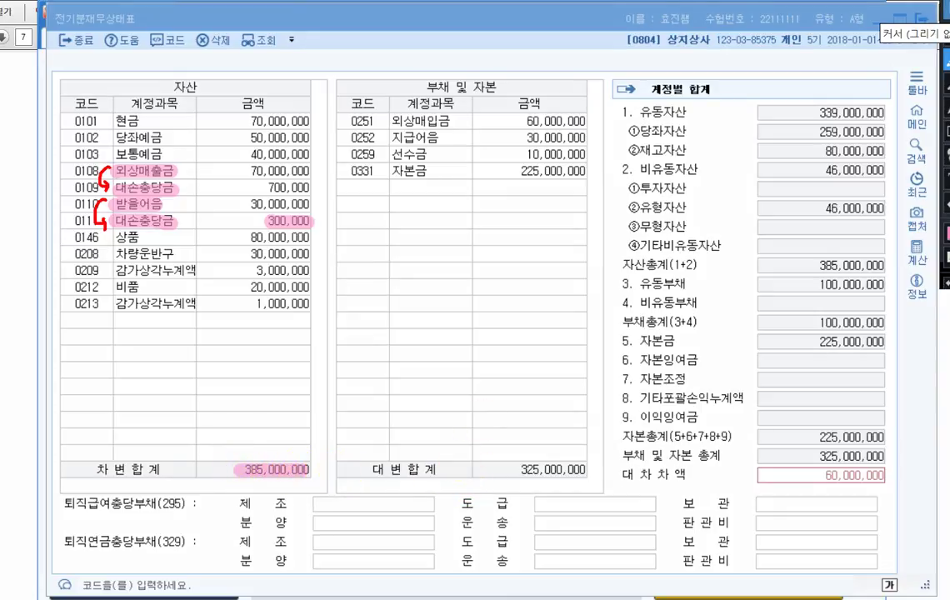
- Check the exam's 자산총계 of 385,000,000 against KcLep's debit total
{"action": "key", "text": "alt+Tab"}
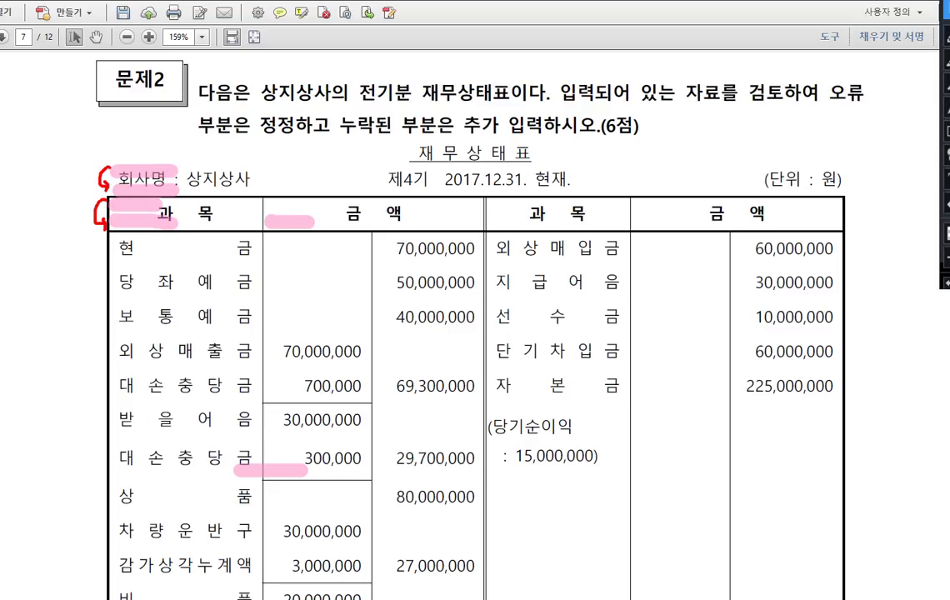
{"action": "scroll", "coordinate": [939, 71], "scroll_direction": "down", "scroll_amount": 3}
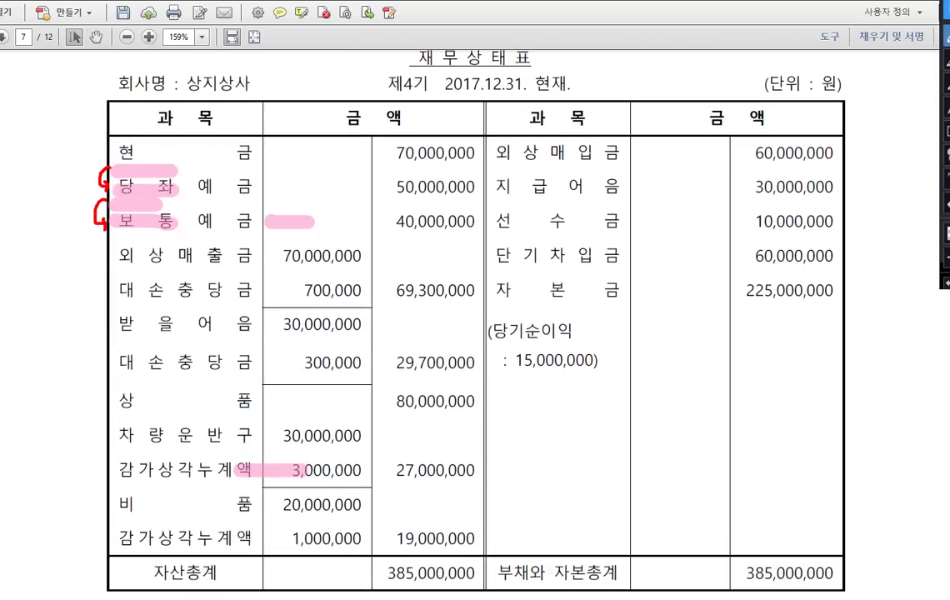
{"action": "left_click_drag", "start_coordinate": [387, 573], "coordinate": [478, 575]}
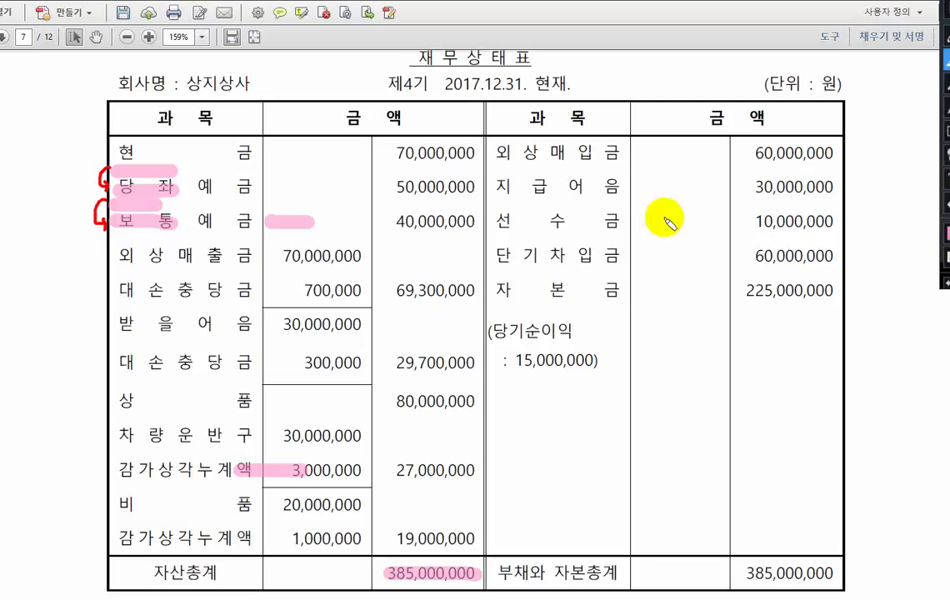
{"action": "key", "text": "alt+Tab"}
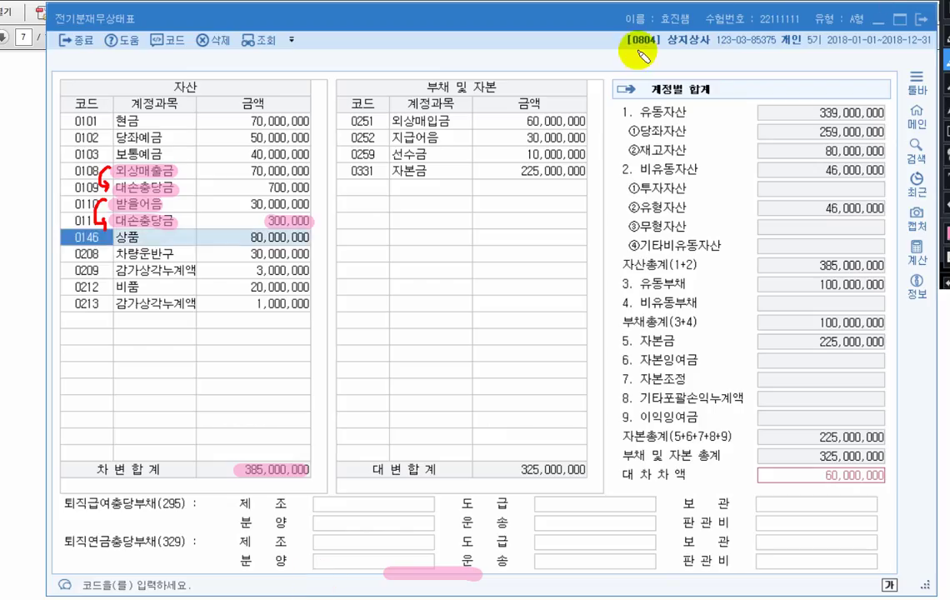
- Add 0260 단기차입금 of 60,000,000, balancing both sides at 385,000,000 with zero difference
{"action": "left_click", "coordinate": [946, 60]}
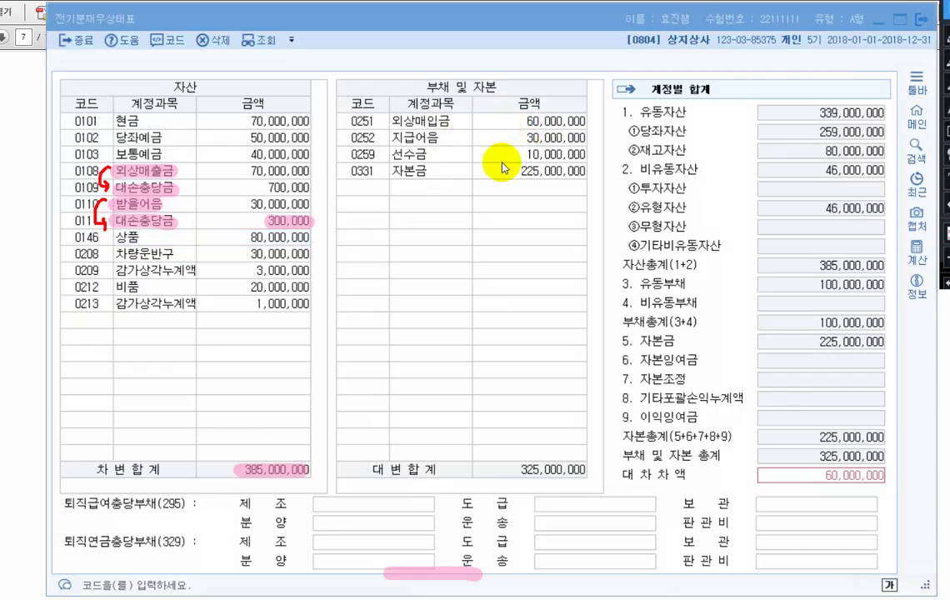
{"action": "left_click", "coordinate": [370, 190]}
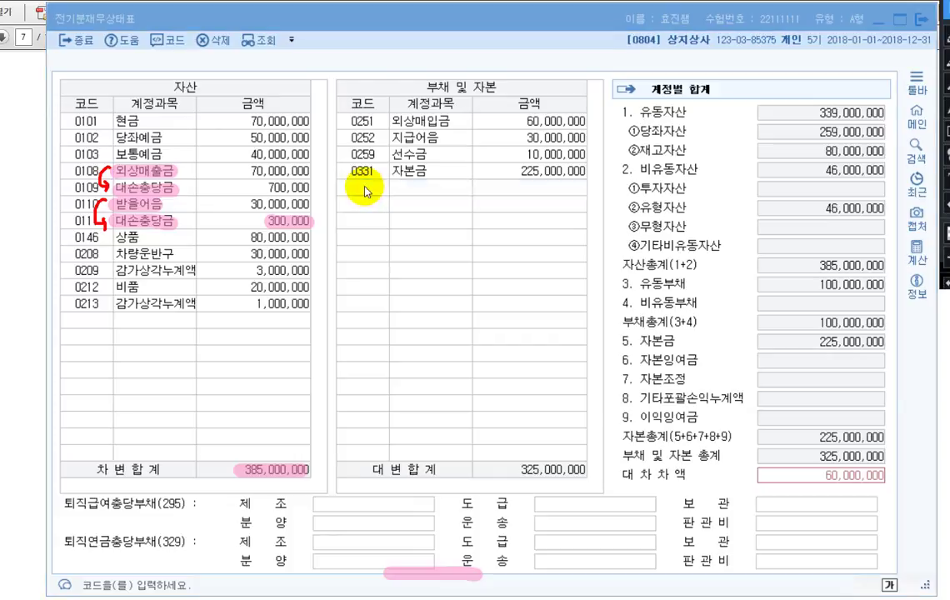
{"action": "key", "text": "F2"}
{"action": "type", "text": "단ㄱ"}
{"action": "key", "text": "Return"}
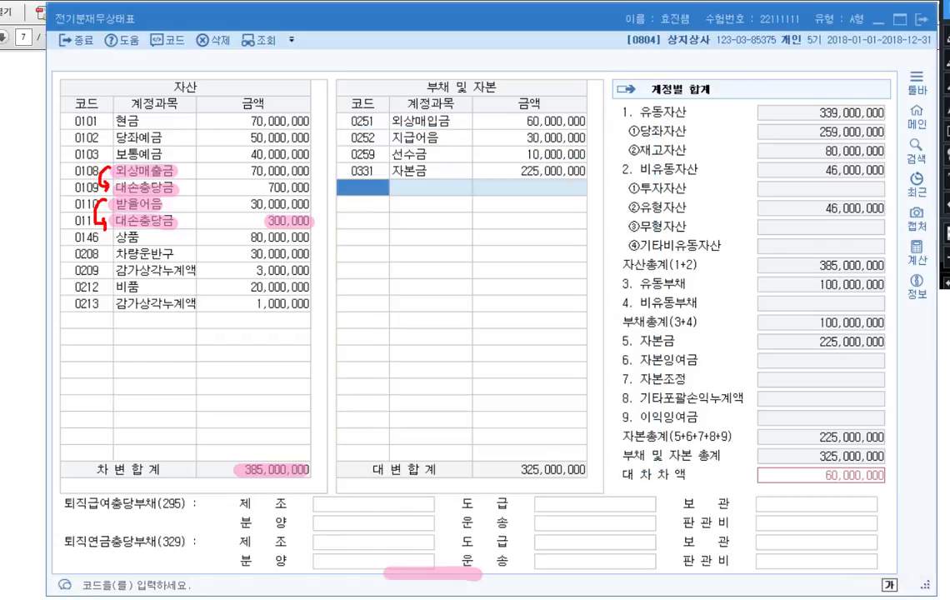
{"action": "type", "text": "60000000"}
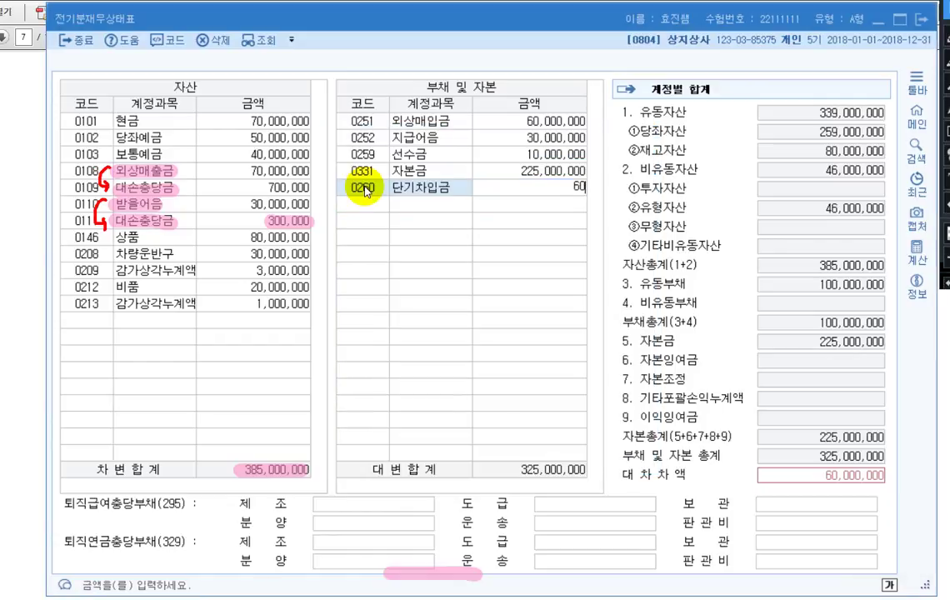
{"action": "key", "text": "Return"}
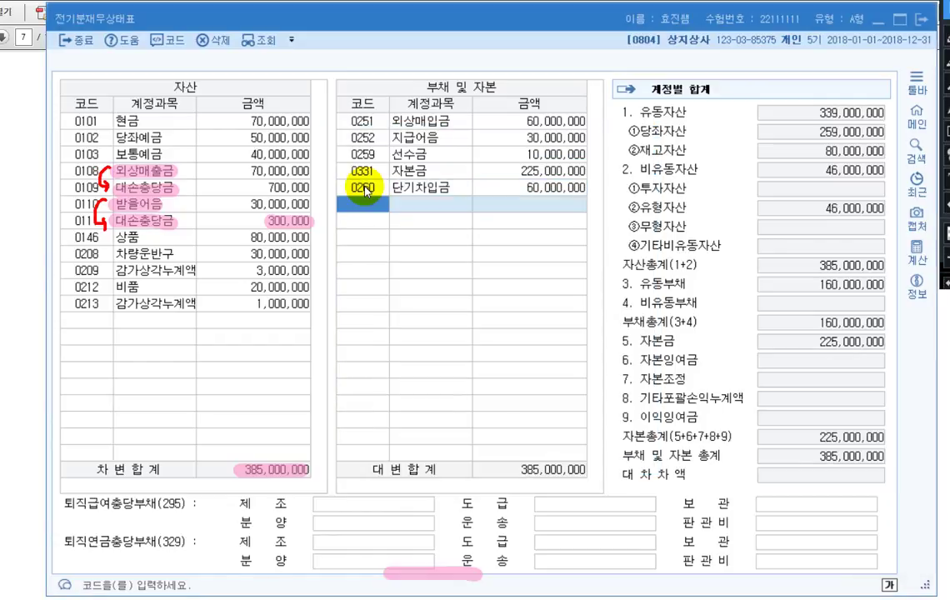
{"action": "left_click", "coordinate": [456, 481]}
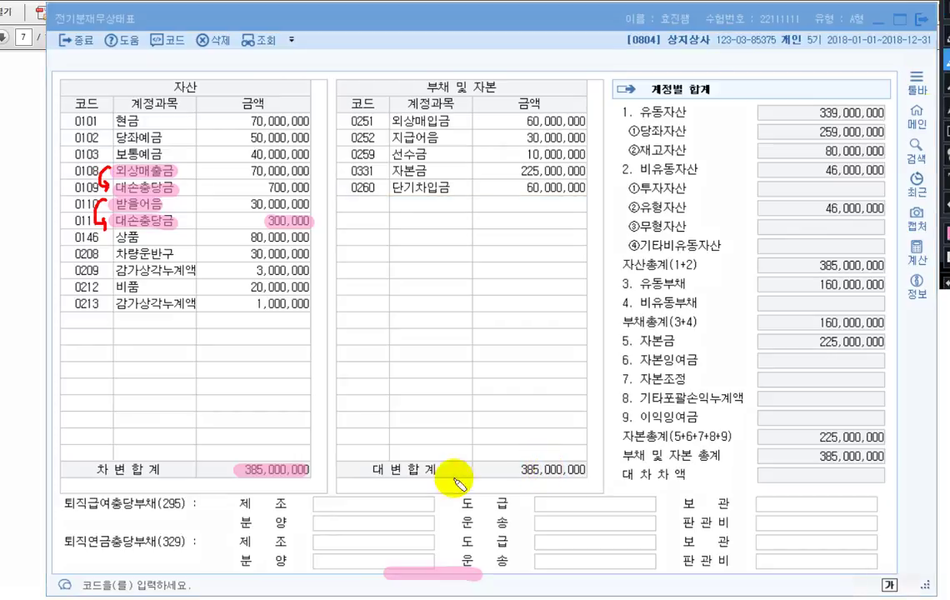
{"action": "left_click_drag", "start_coordinate": [517, 471], "coordinate": [592, 471]}
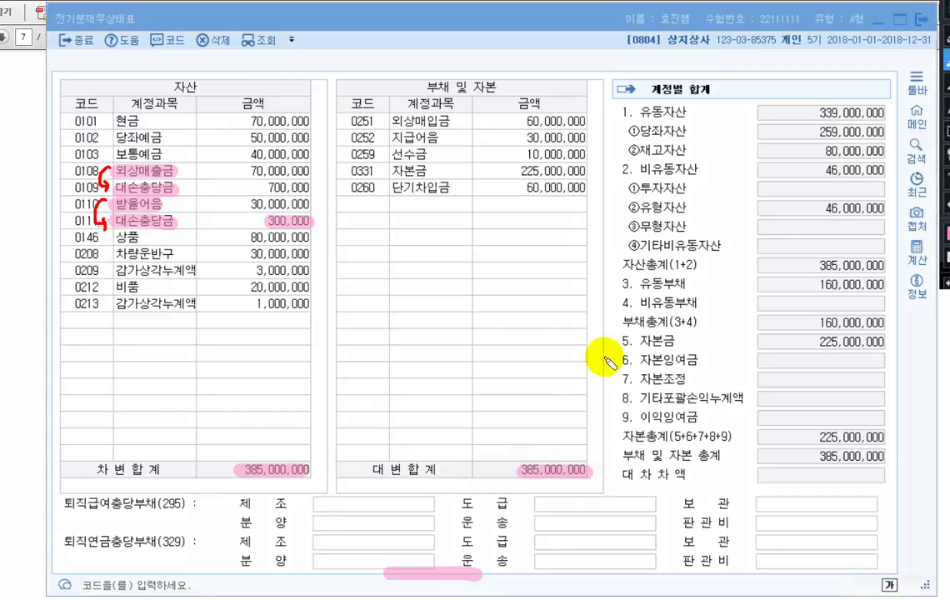
{"action": "left_click_drag", "start_coordinate": [802, 477], "coordinate": [896, 477]}
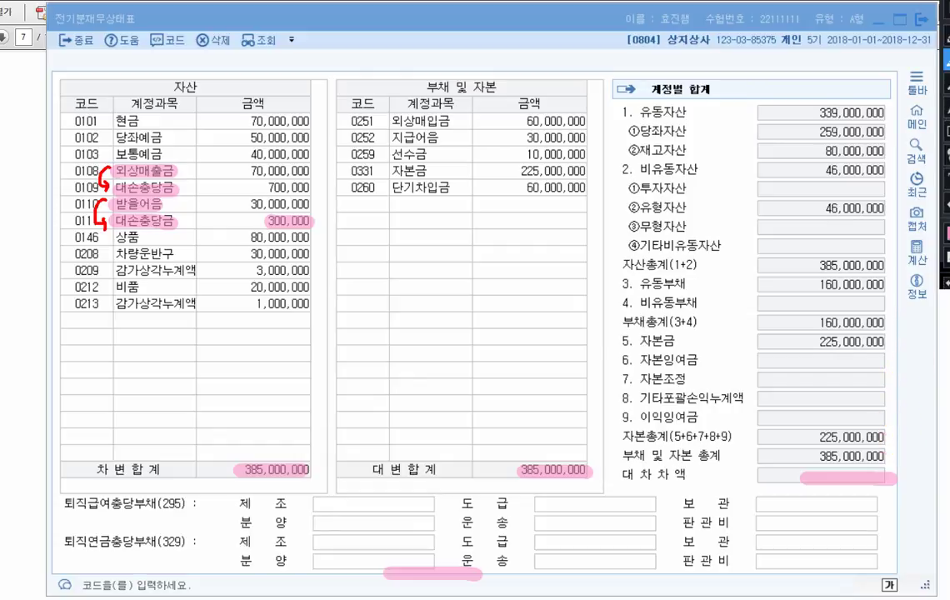
{"action": "key", "text": "alt+Tab"}
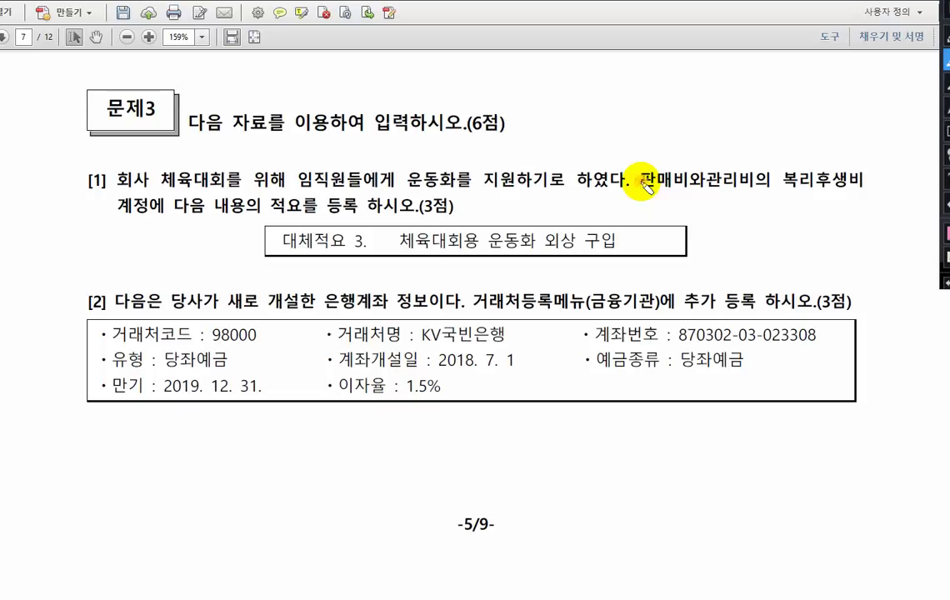
- Highlight 판매비와관리비, 복리후생비 and the 대체적요 3 line in question 3
{"action": "left_click_drag", "start_coordinate": [640, 180], "coordinate": [862, 183]}
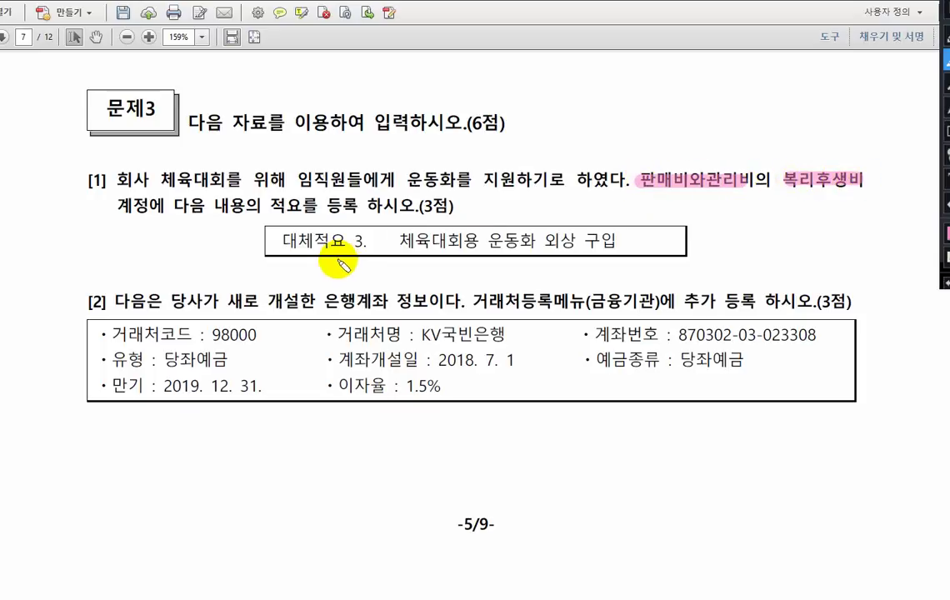
{"action": "left_click_drag", "start_coordinate": [284, 239], "coordinate": [367, 240]}
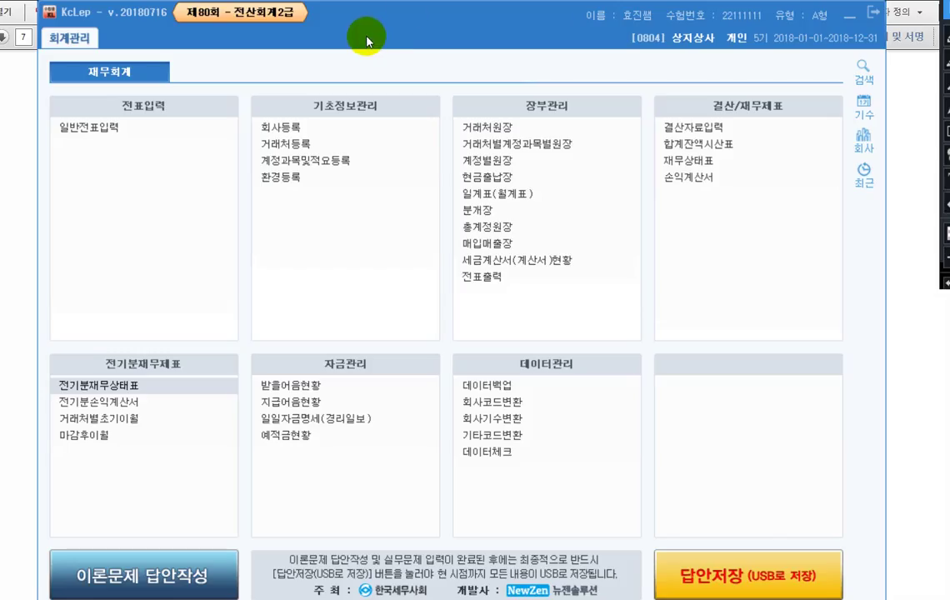
- In account registration, locate 0811 복리후생비 among the 판매관리비 accounts
{"action": "left_click", "coordinate": [310, 165]}
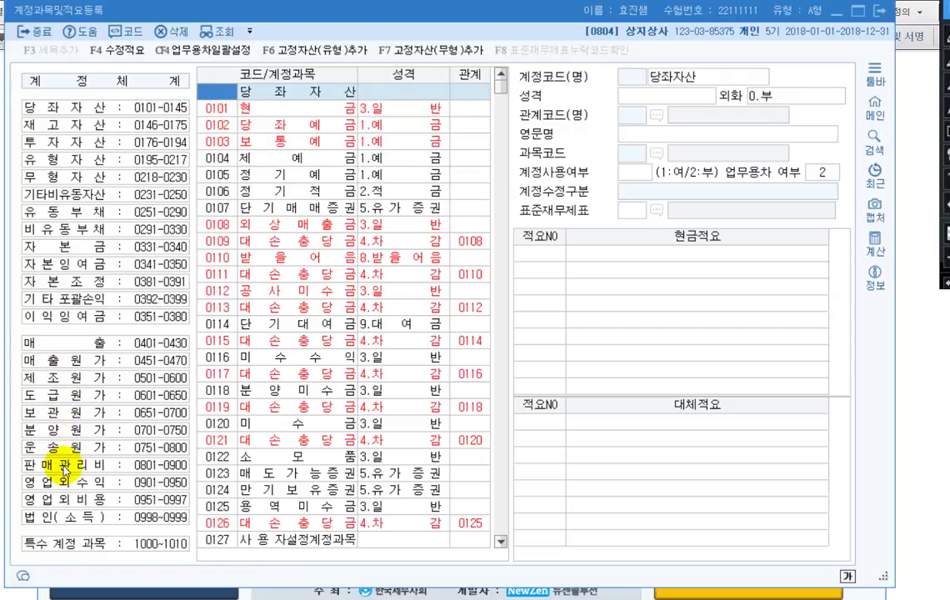
{"action": "left_click", "coordinate": [65, 467]}
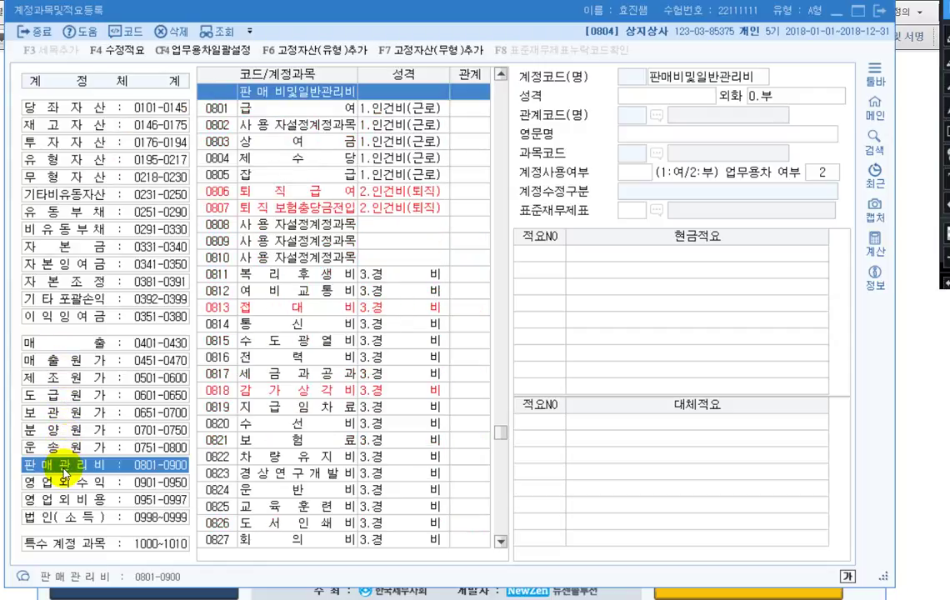
{"action": "left_click", "coordinate": [220, 276]}
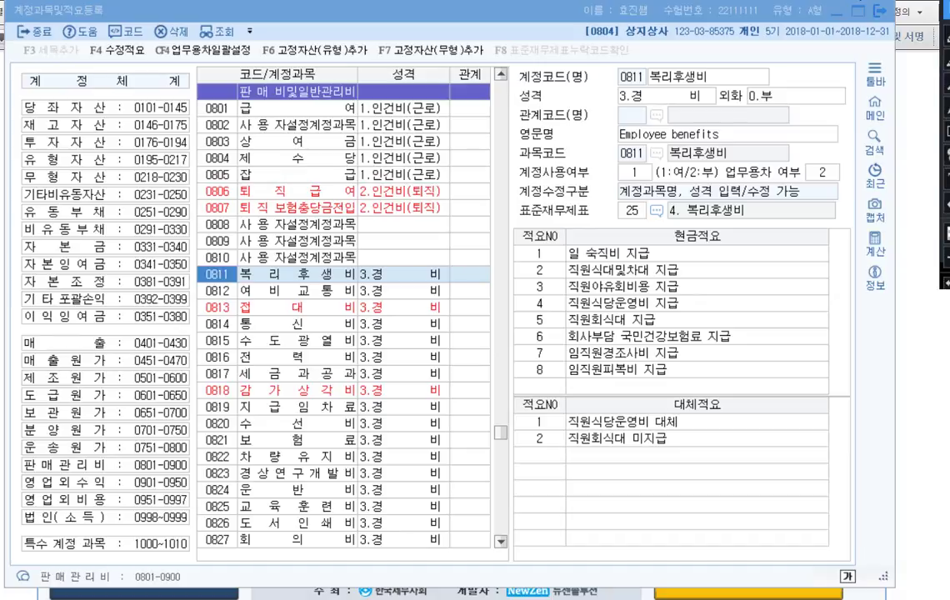
{"action": "left_click", "coordinate": [225, 259]}
{"action": "key", "text": "ctrl+f"}
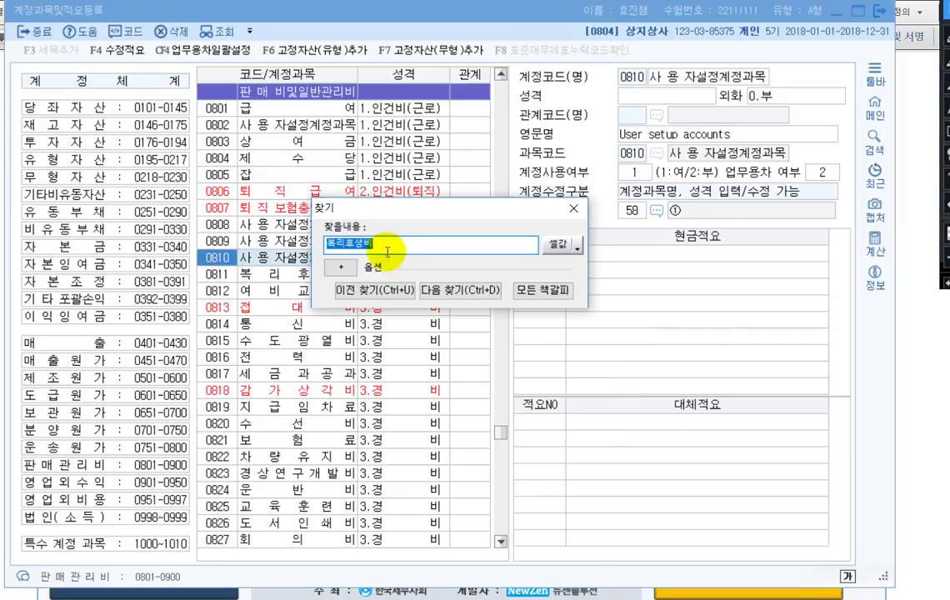
{"action": "type", "text": "복리"}
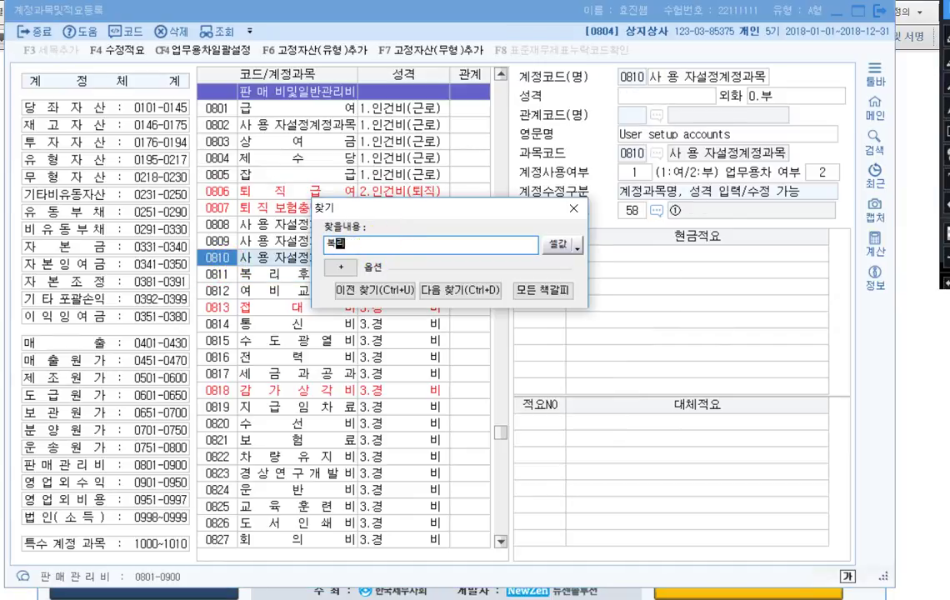
{"action": "type", "text": "후생비"}
{"action": "key", "text": "Return"}
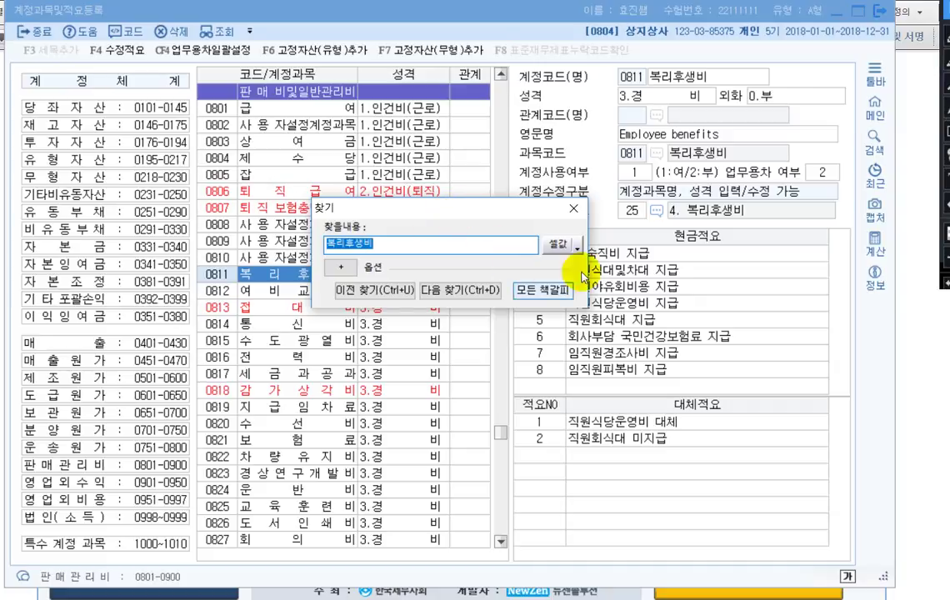
{"action": "left_click", "coordinate": [576, 208]}
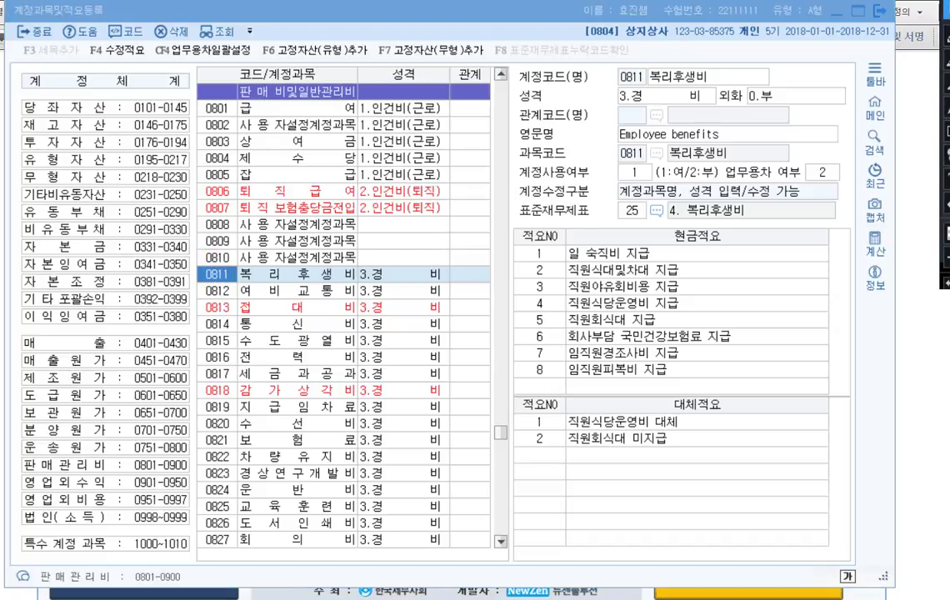
- Add 대체적요 3 '체육대회용 운동화 외상 구입' to 0811, then close and minimise KcLep
{"action": "left_click", "coordinate": [540, 455]}
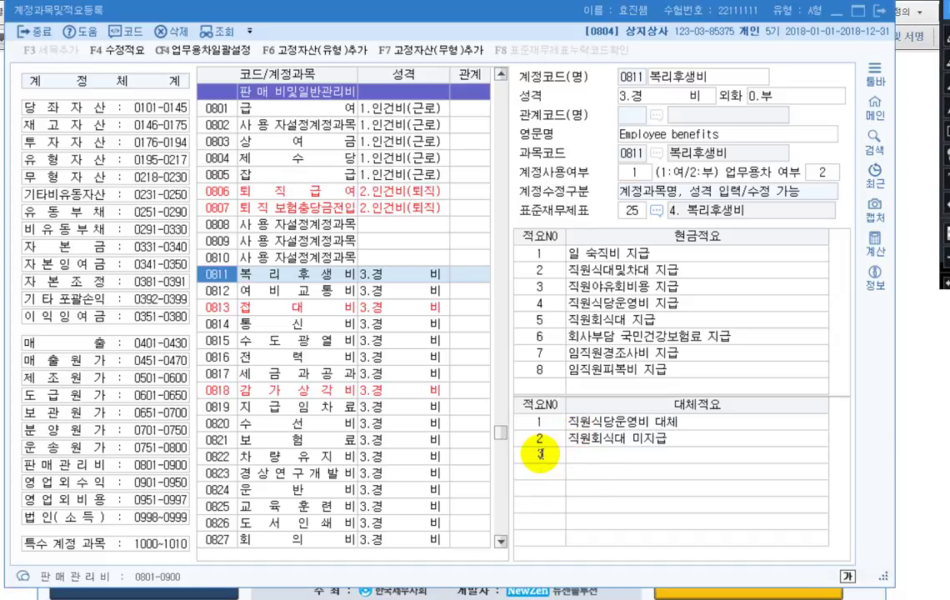
{"action": "key", "text": "Return"}
{"action": "type", "text": "ㅊ체육대회ㅂ"}
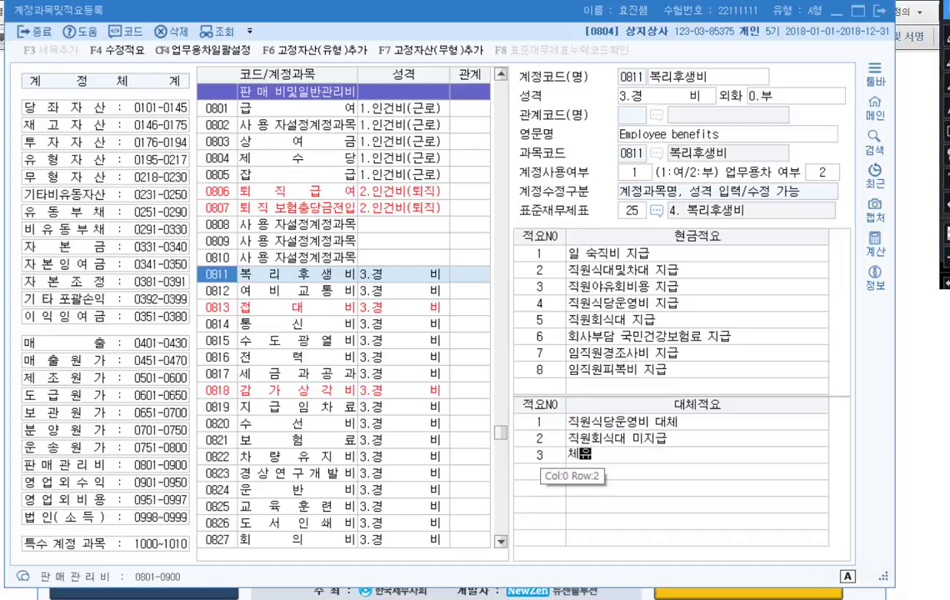
{"action": "type", "text": " 운동화"}
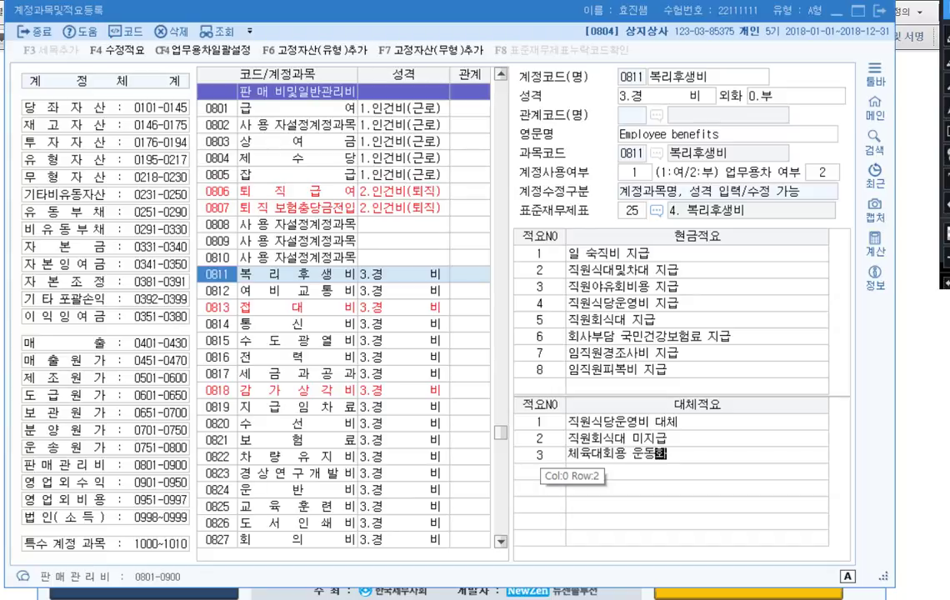
{"action": "type", "text": " 외상 구입"}
{"action": "key", "text": "Return"}
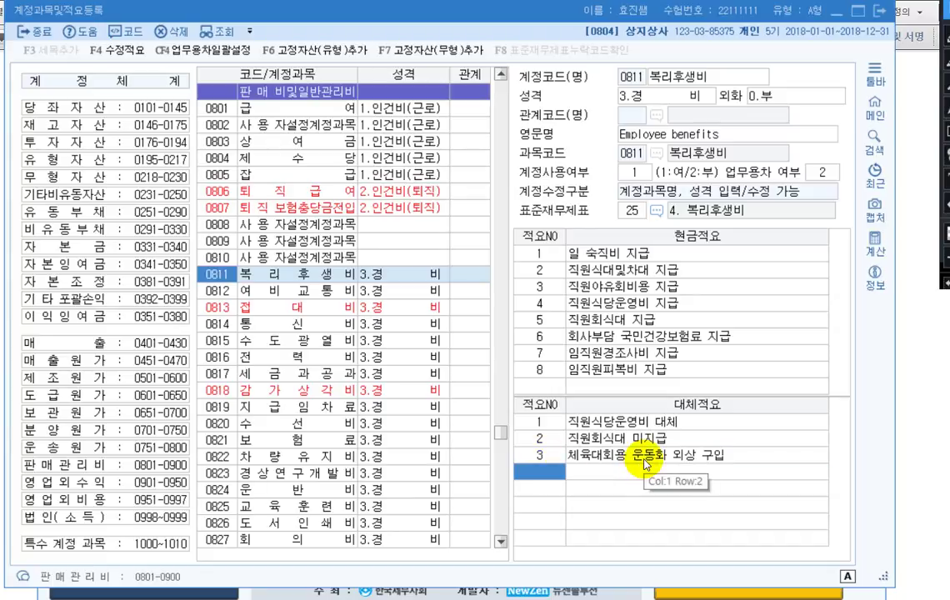
{"action": "left_click", "coordinate": [876, 11]}
{"action": "left_click", "coordinate": [868, 11]}
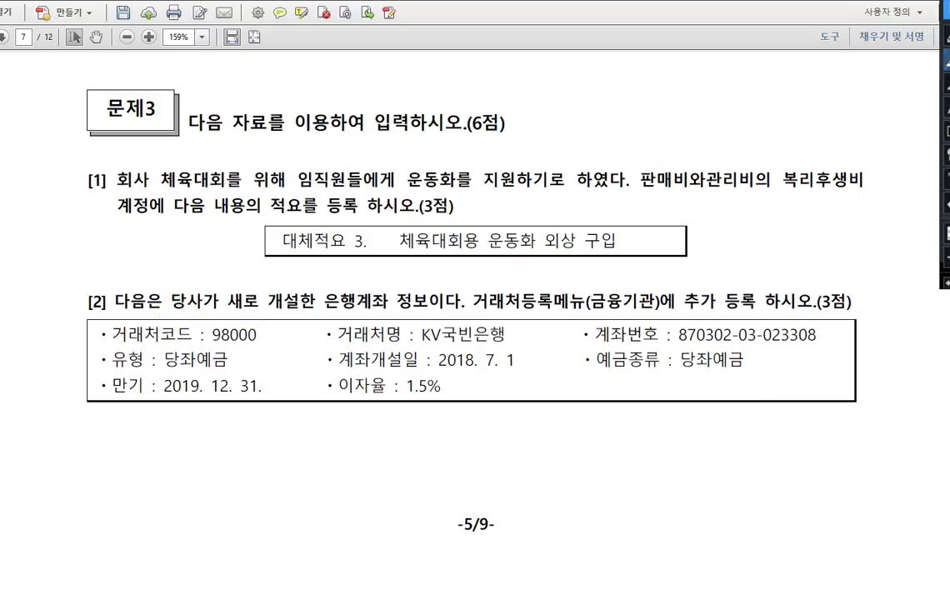
- Highlight 거래처등록메뉴, 국빈은행 and 98000 in question [2], then return to KcLep
{"action": "left_click_drag", "start_coordinate": [472, 305], "coordinate": [661, 305]}
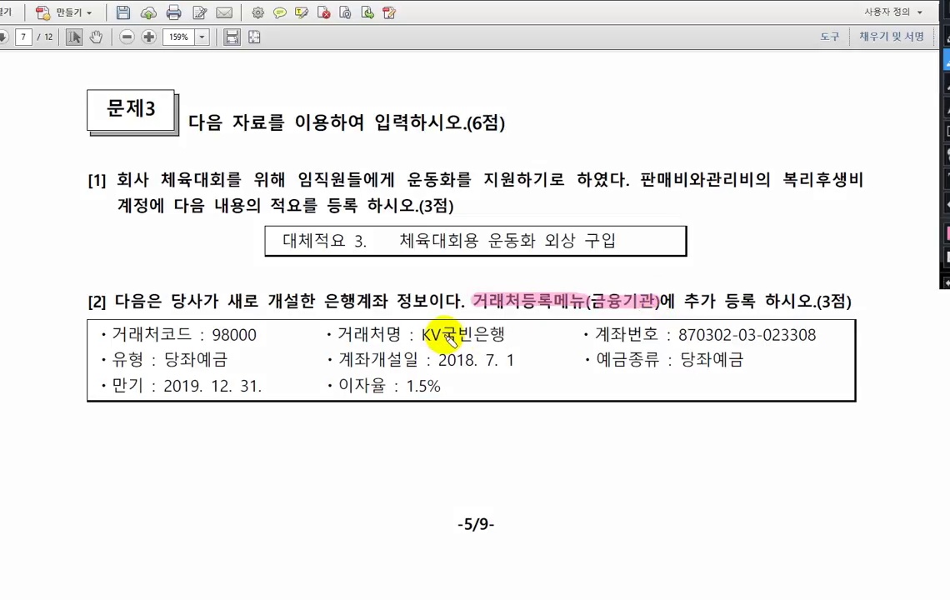
{"action": "left_click_drag", "start_coordinate": [440, 335], "coordinate": [510, 337]}
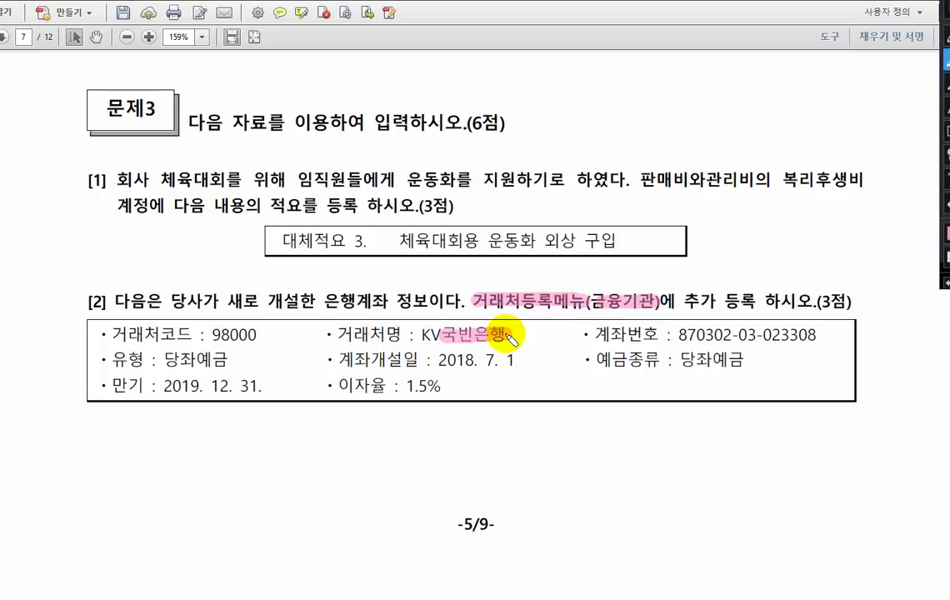
{"action": "left_click_drag", "start_coordinate": [210, 335], "coordinate": [258, 337]}
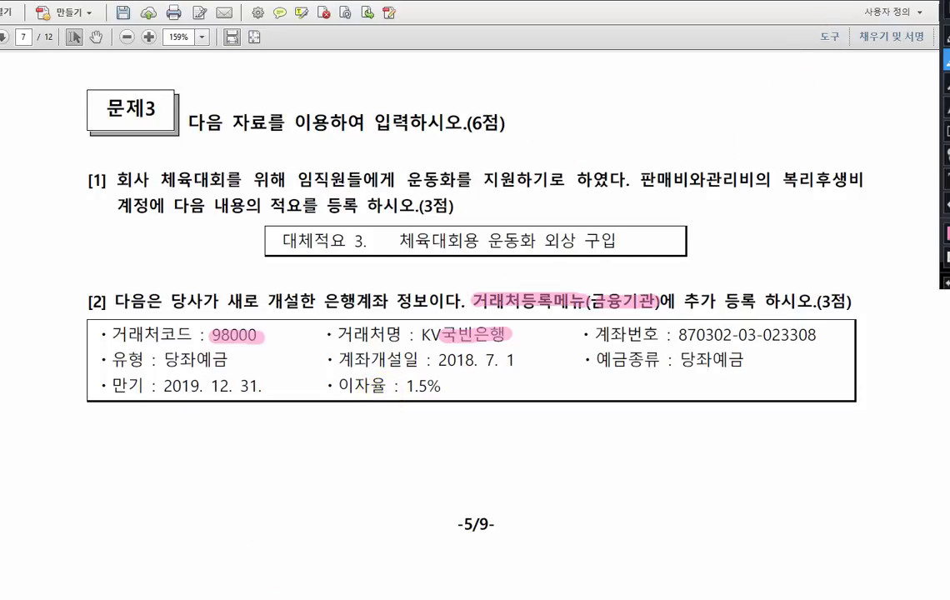
{"action": "key", "text": "alt+Tab"}
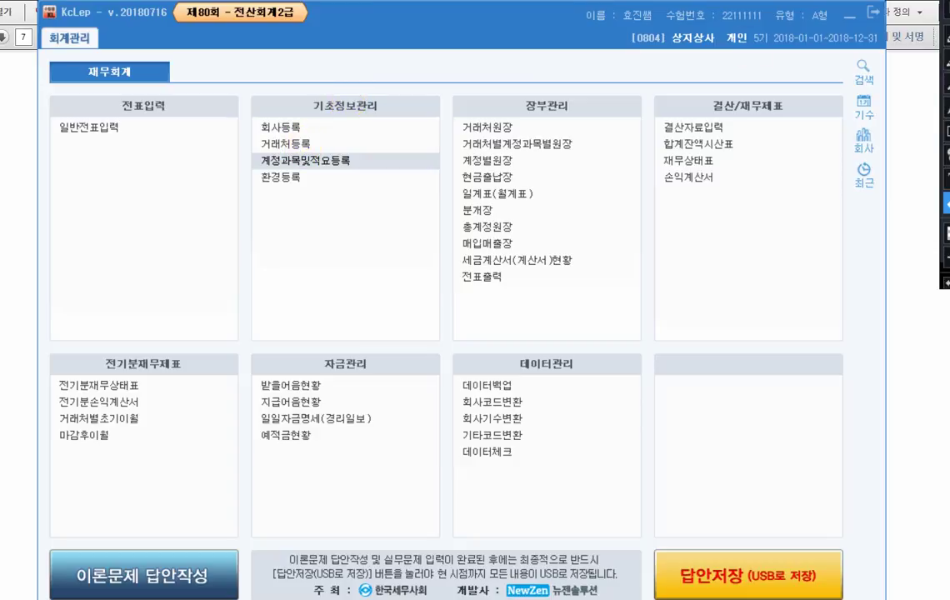
- Add financial-institution partner 98000 KV국빈은행 as 당좌예금 and enter its account number
{"action": "left_click", "coordinate": [306, 145]}
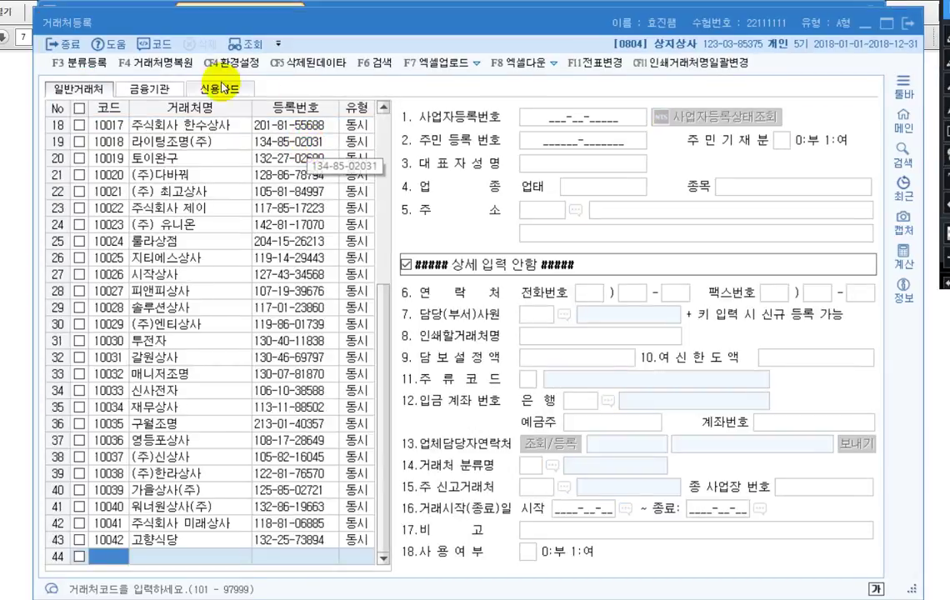
{"action": "left_click", "coordinate": [151, 93]}
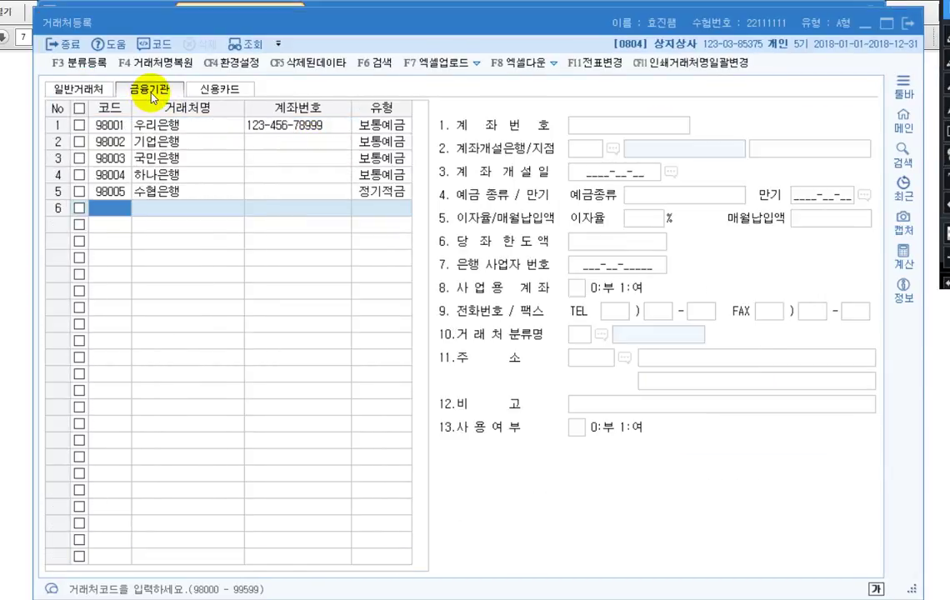
{"action": "left_click", "coordinate": [115, 210]}
{"action": "type", "text": "98000"}
{"action": "key", "text": "Return"}
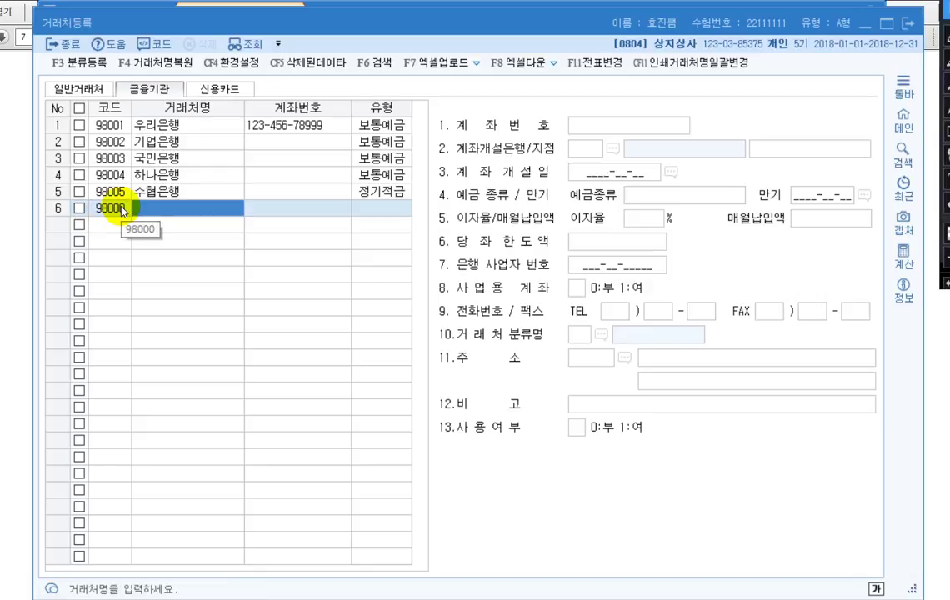
{"action": "key", "text": "Hangul"}
{"action": "type", "text": "k"}
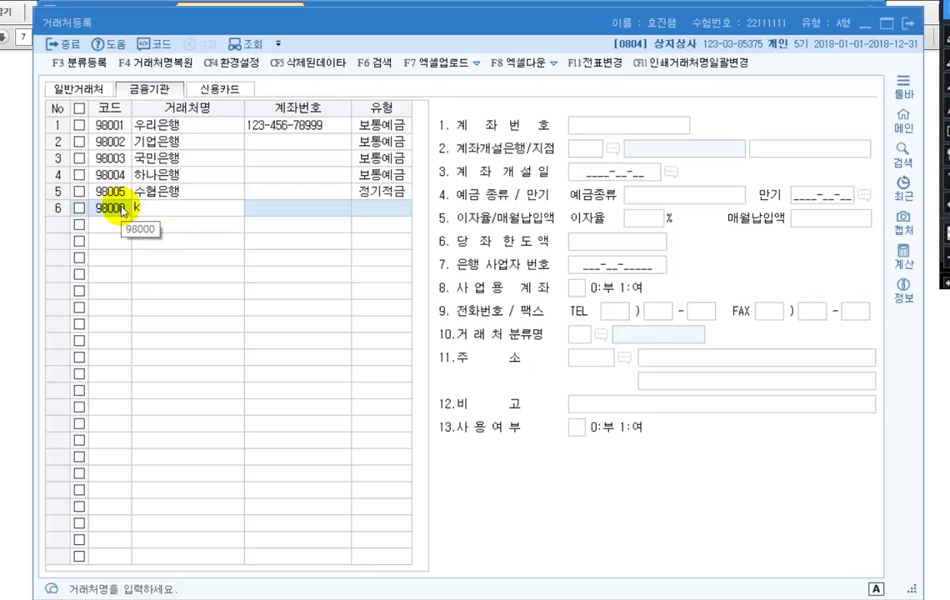
{"action": "key", "text": "BackSpace"}
{"action": "type", "text": "KV"}
{"action": "key", "text": "Hangul"}
{"action": "type", "text": "국빈ㅇ"}
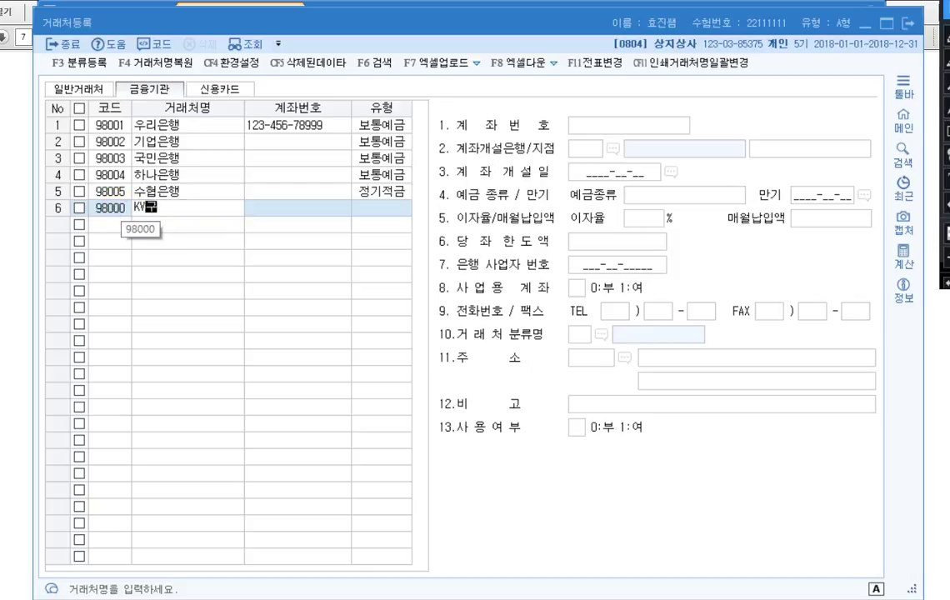
{"action": "type", "text": "은행"}
{"action": "key", "text": "Return"}
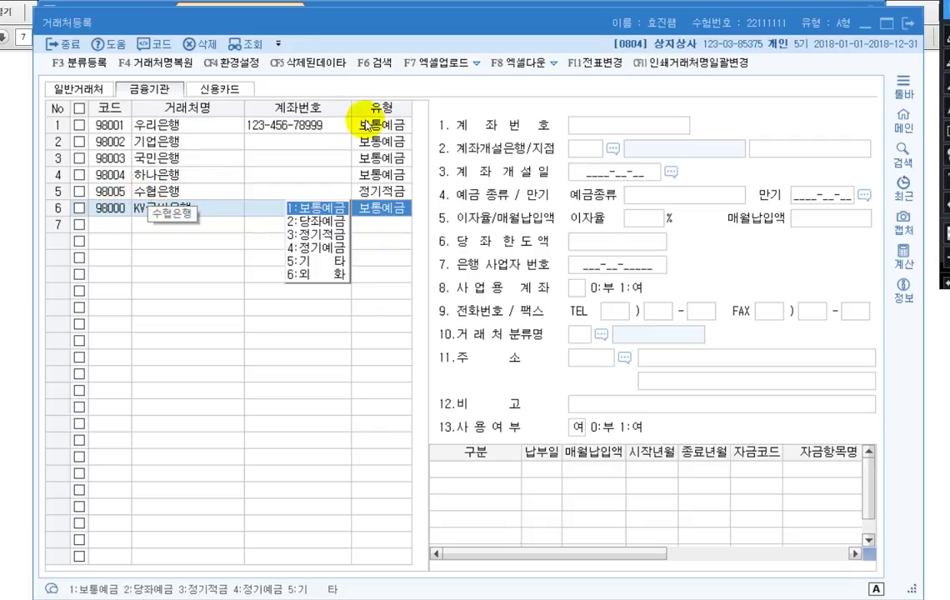
{"action": "left_click", "coordinate": [321, 221]}
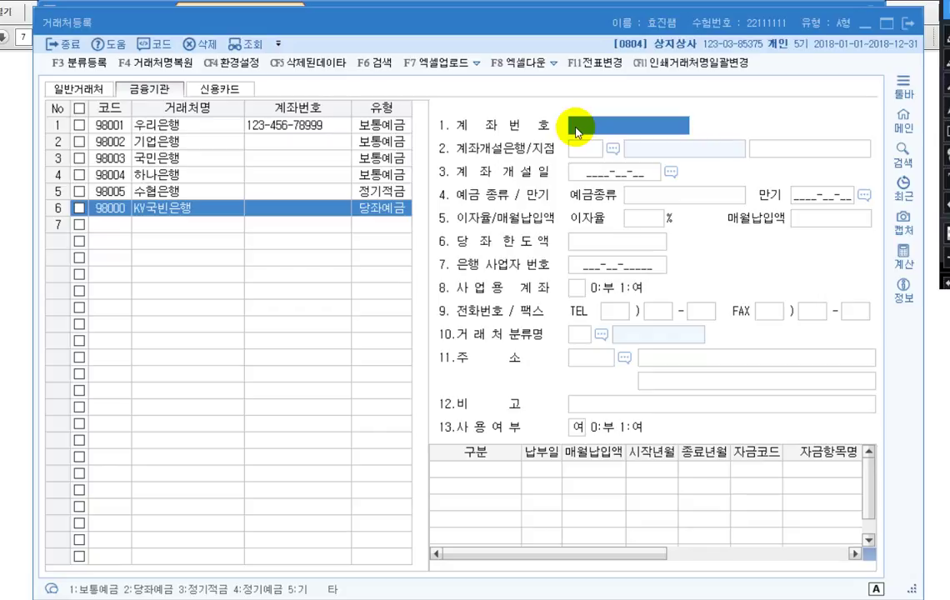
{"action": "type", "text": "870302-"}
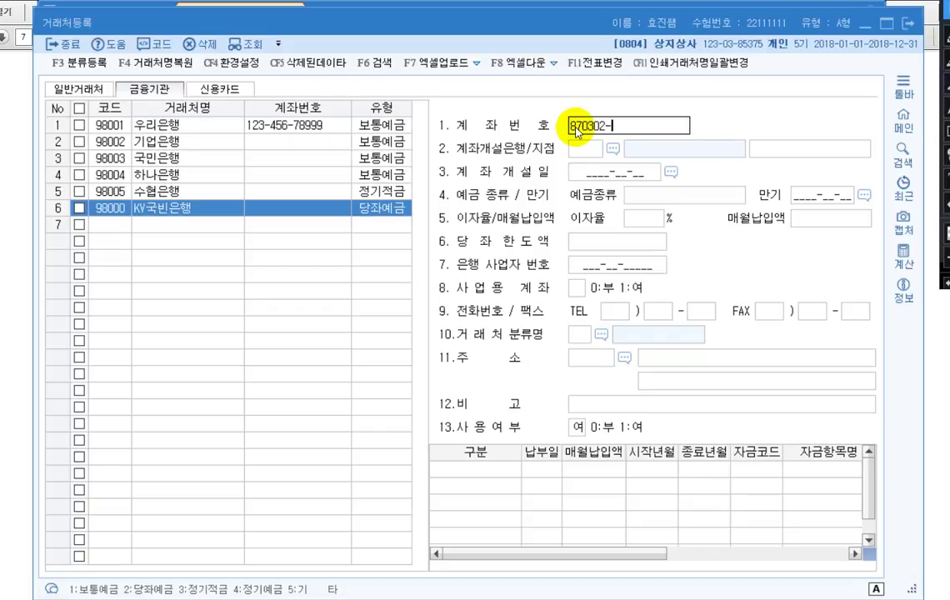
{"action": "type", "text": "03-023308"}
{"action": "key", "text": "Return"}
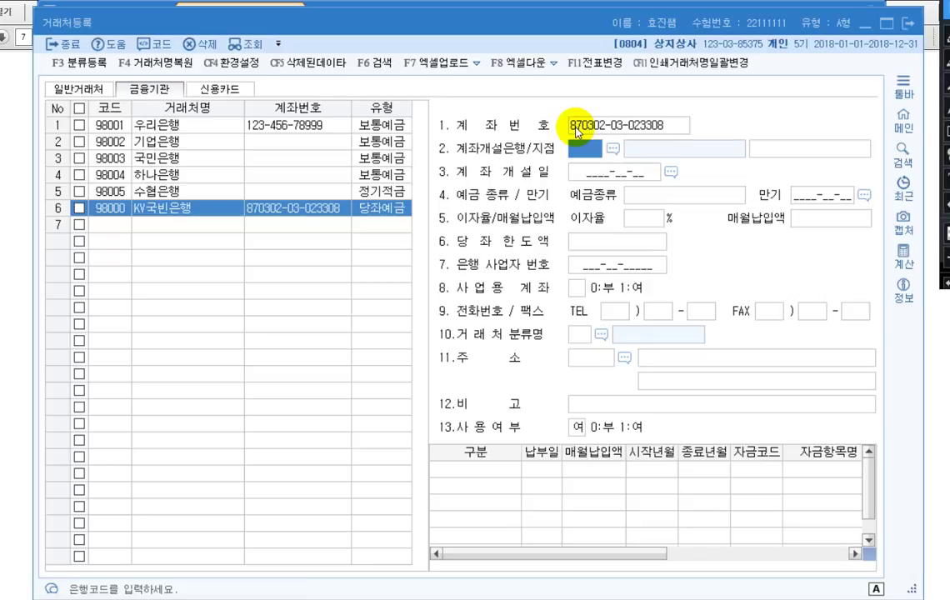
- Set opening date 2018-07-01, type 당좌예금, maturity 2019-12-31 and 1.5% interest, then close
{"action": "left_click", "coordinate": [575, 174]}
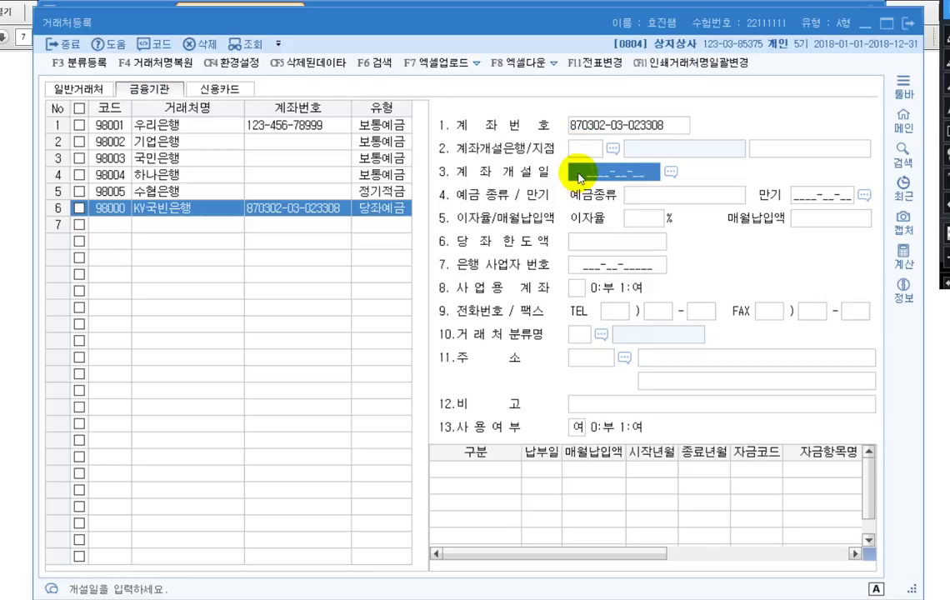
{"action": "type", "text": "2018-07-"}
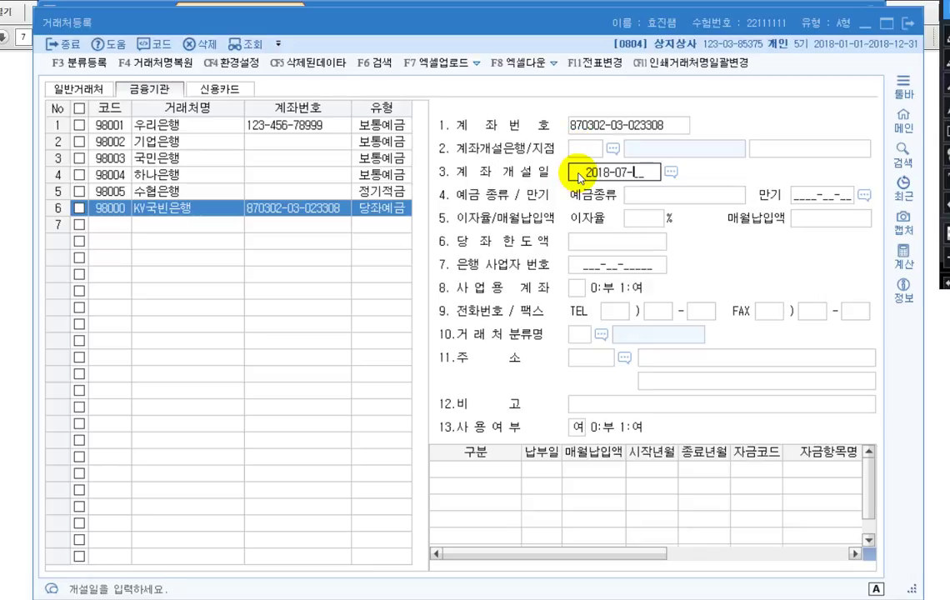
{"action": "type", "text": "01"}
{"action": "key", "text": "Return"}
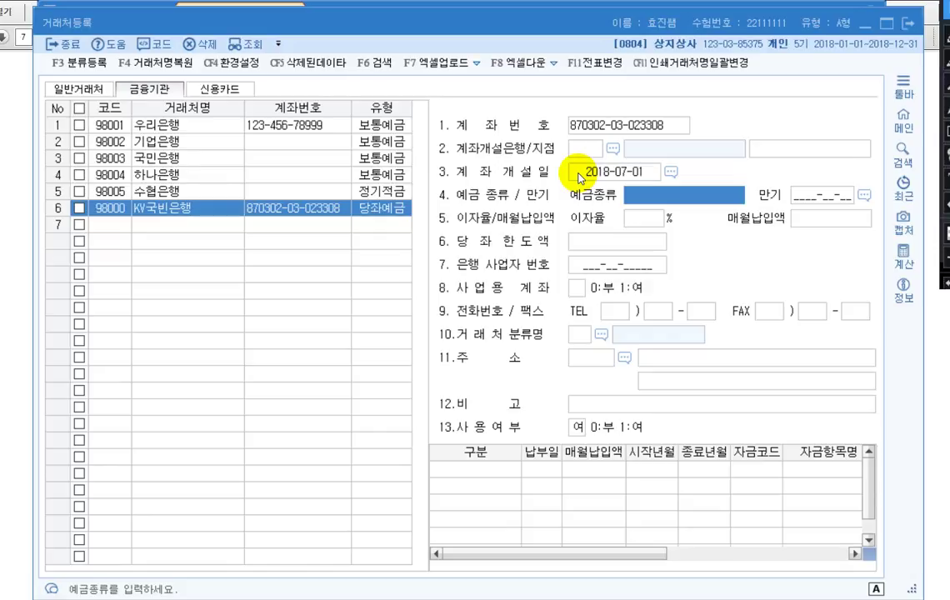
{"action": "type", "text": "당좌예금"}
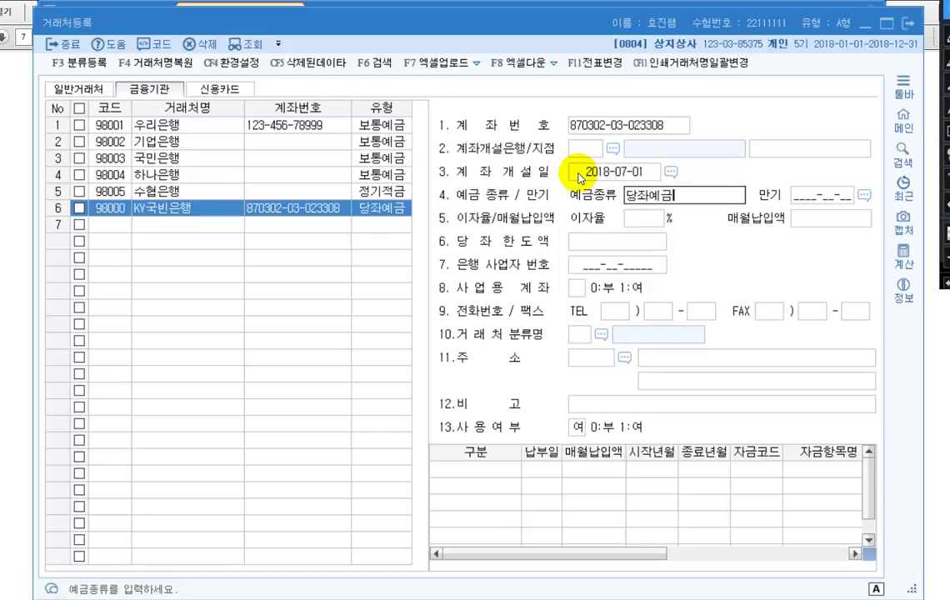
{"action": "key", "text": "Return"}
{"action": "type", "text": "20191231"}
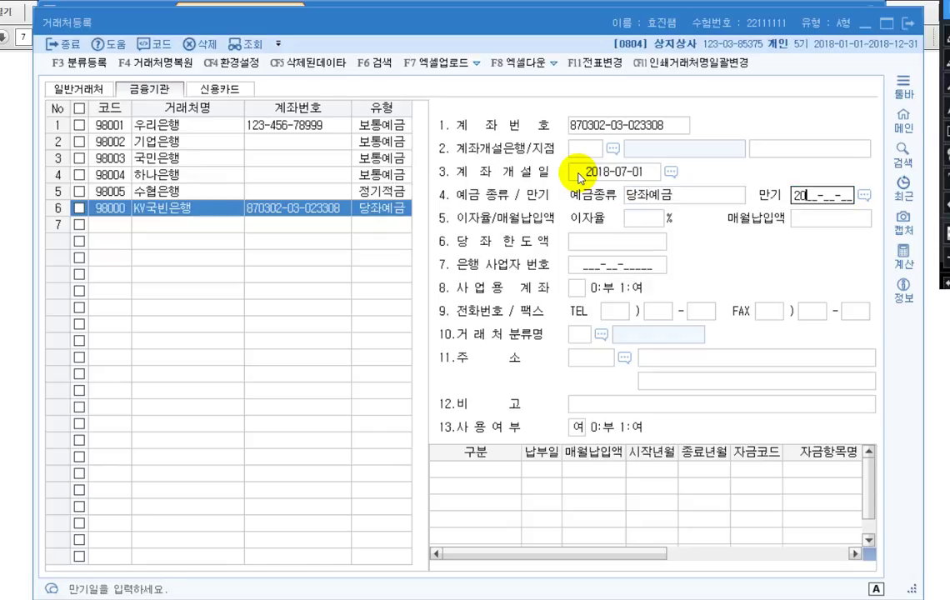
{"action": "key", "text": "Return"}
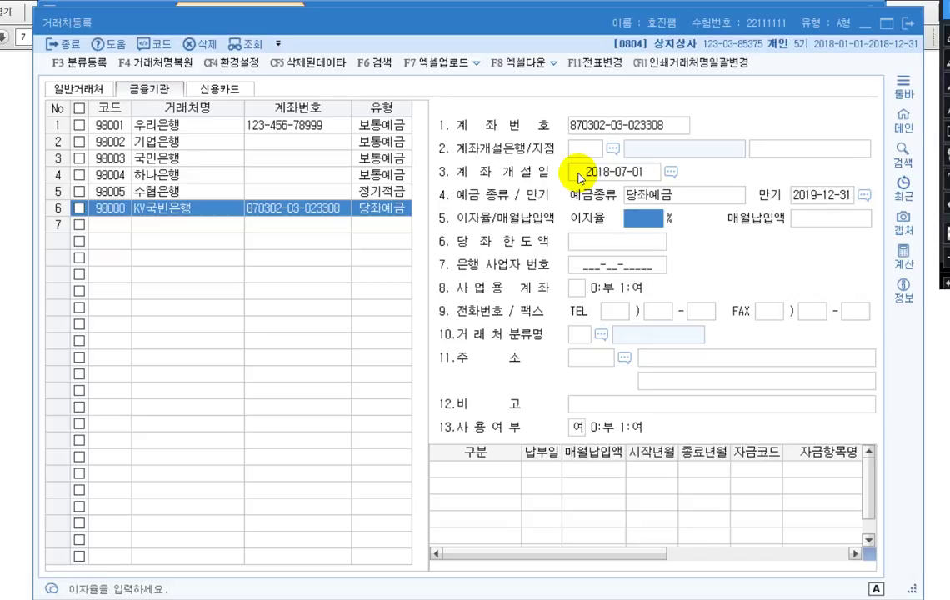
{"action": "type", "text": "1.5"}
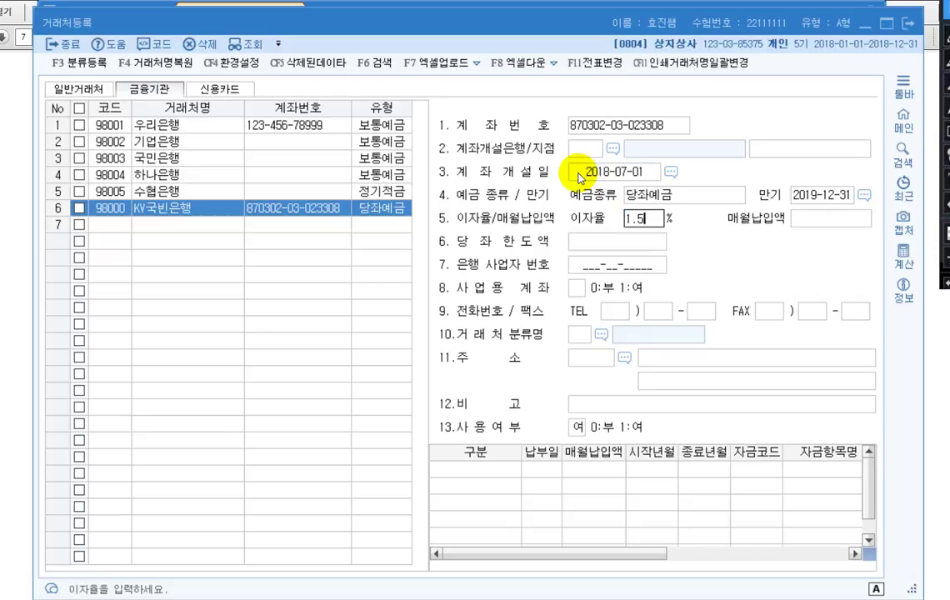
{"action": "key", "text": "Return"}
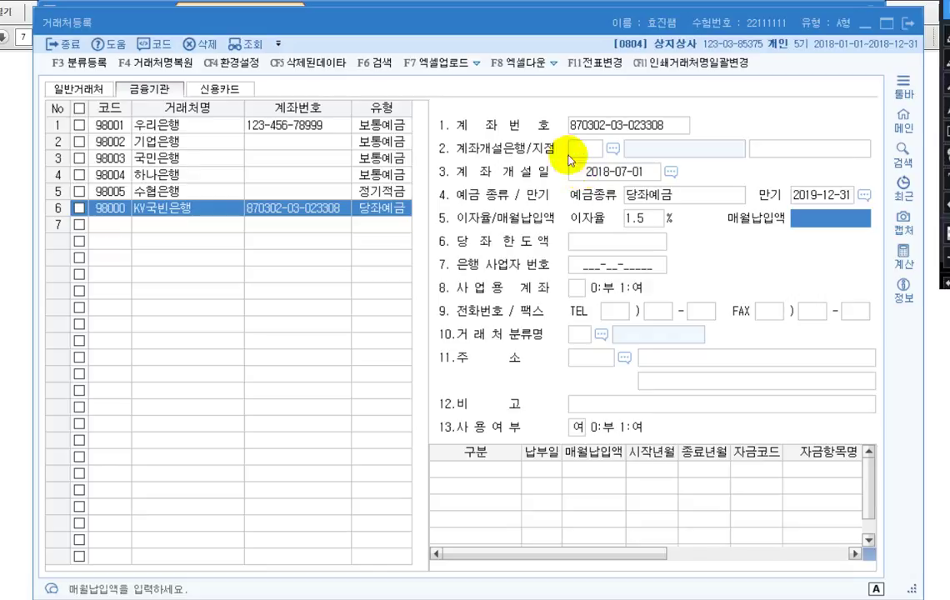
{"action": "left_click", "coordinate": [908, 28]}
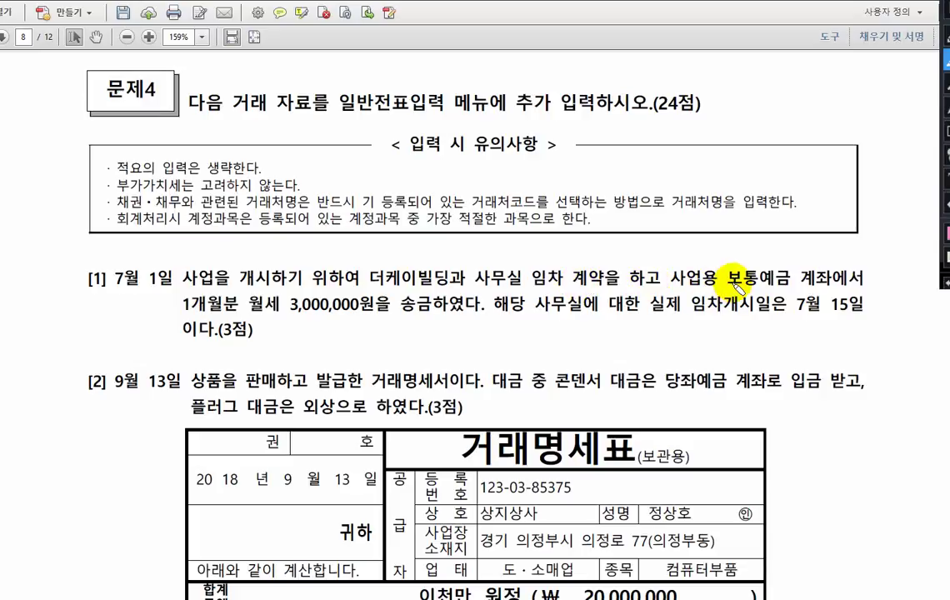
- Highlight 보통예금, 월세, 실제 임차개시일은 7월 15일 and 7월 1일 in problem [1]
{"action": "left_click_drag", "start_coordinate": [728, 278], "coordinate": [790, 278]}
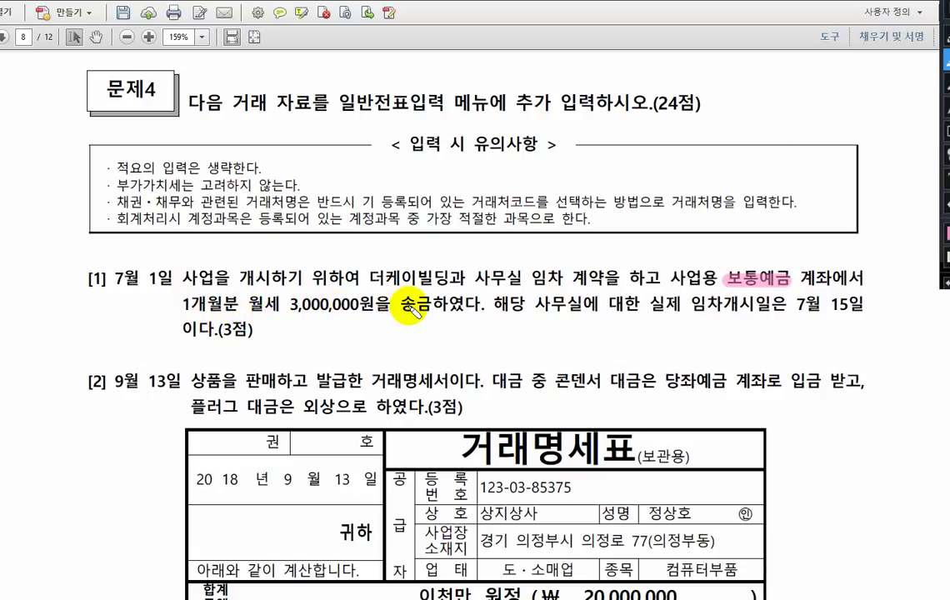
{"action": "left_click_drag", "start_coordinate": [248, 307], "coordinate": [281, 309]}
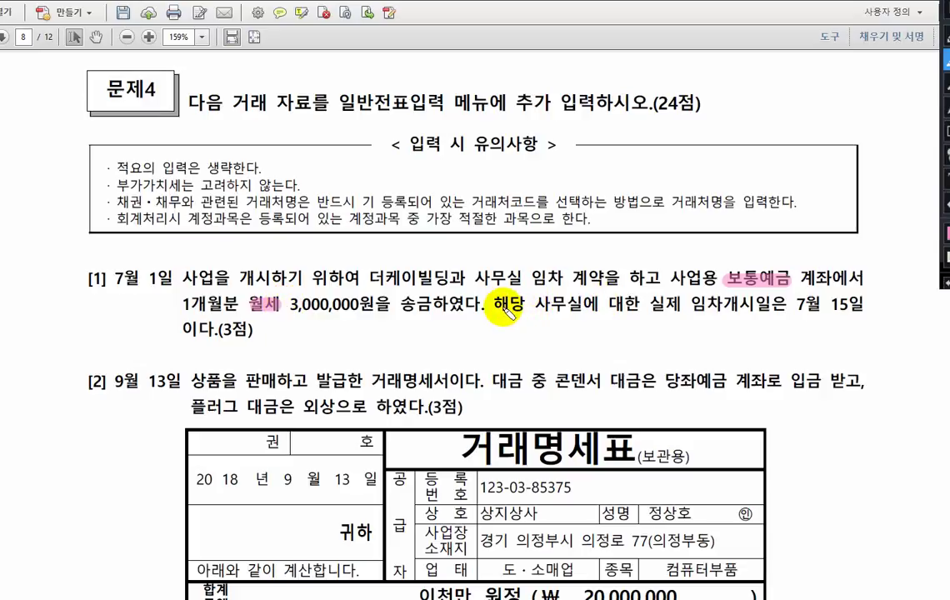
{"action": "left_click_drag", "start_coordinate": [506, 283], "coordinate": [470, 331]}
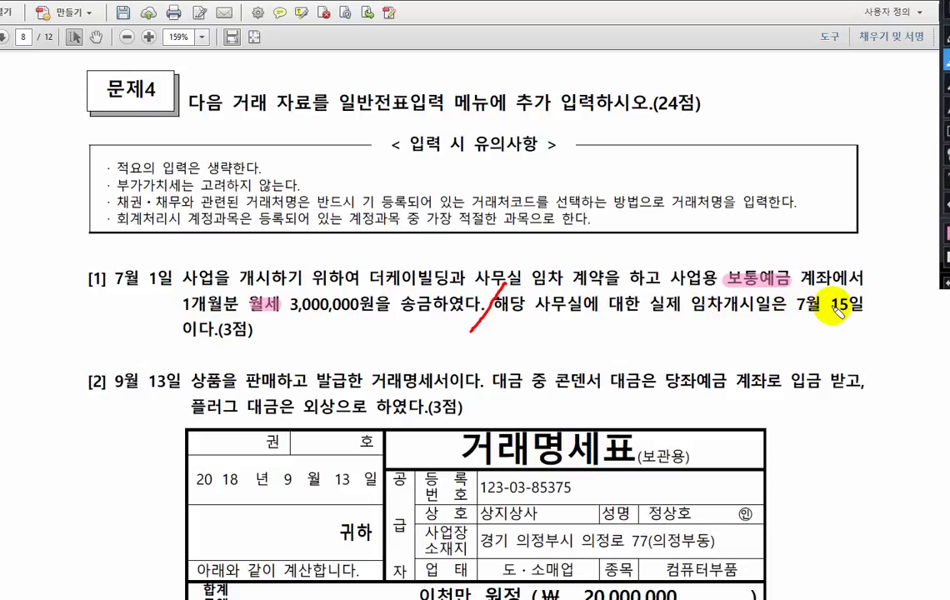
{"action": "left_click_drag", "start_coordinate": [650, 305], "coordinate": [856, 308]}
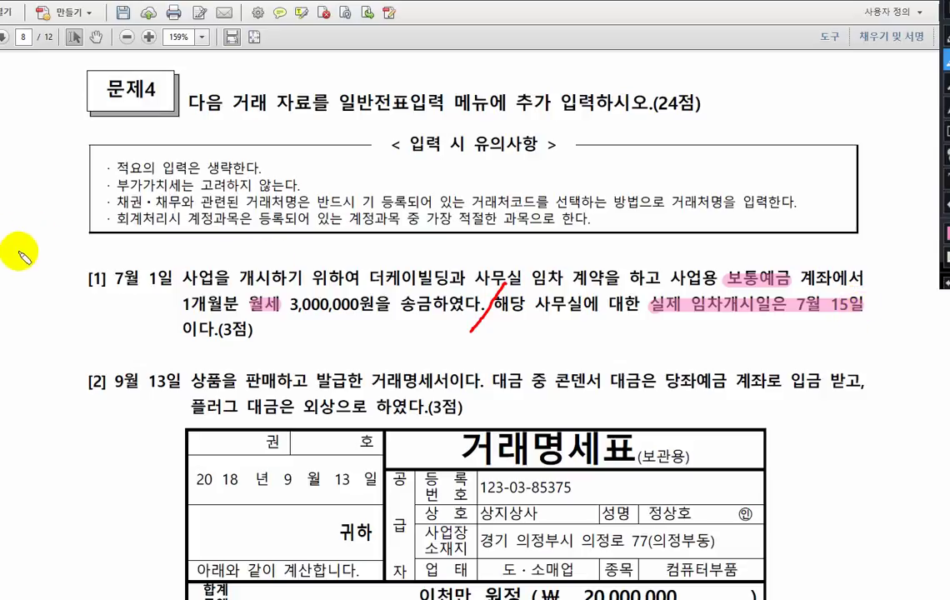
{"action": "left_click_drag", "start_coordinate": [110, 278], "coordinate": [171, 282]}
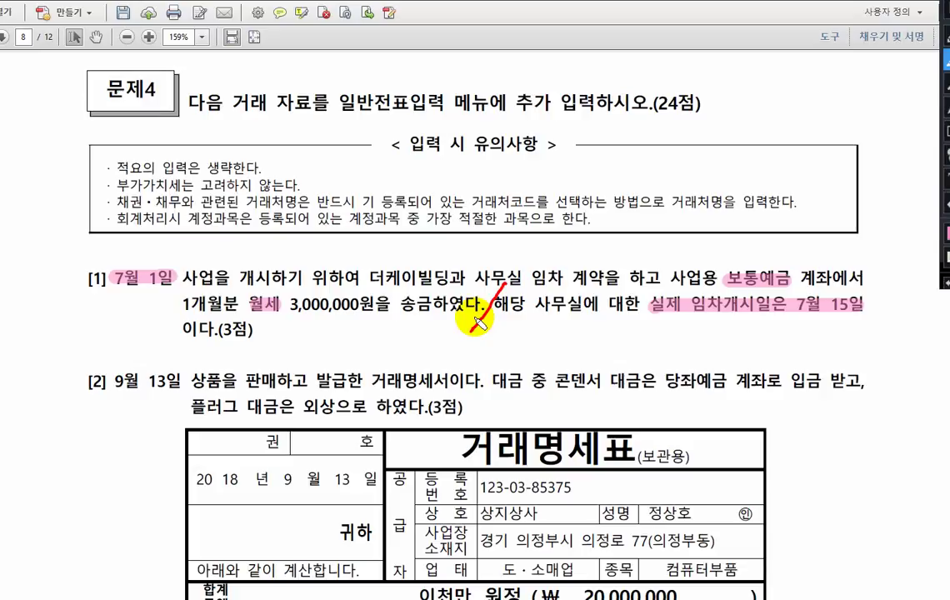
- Cross out 월세, underline the rental start date with a 선급금 note, and underline 더케이빌딩
{"action": "left_click_drag", "start_coordinate": [285, 282], "coordinate": [255, 331]}
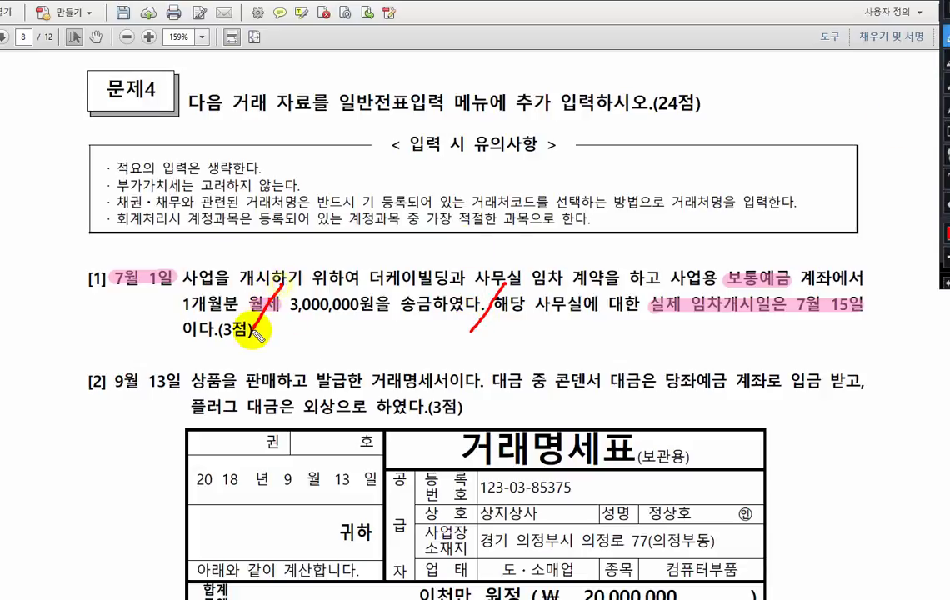
{"action": "left_click_drag", "start_coordinate": [254, 288], "coordinate": [282, 332]}
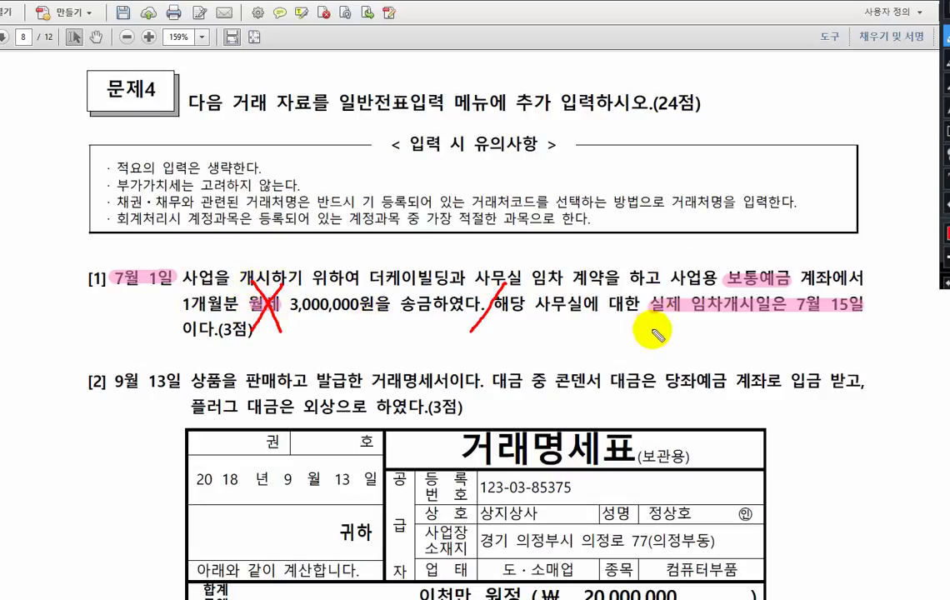
{"action": "left_click_drag", "start_coordinate": [653, 318], "coordinate": [859, 313]}
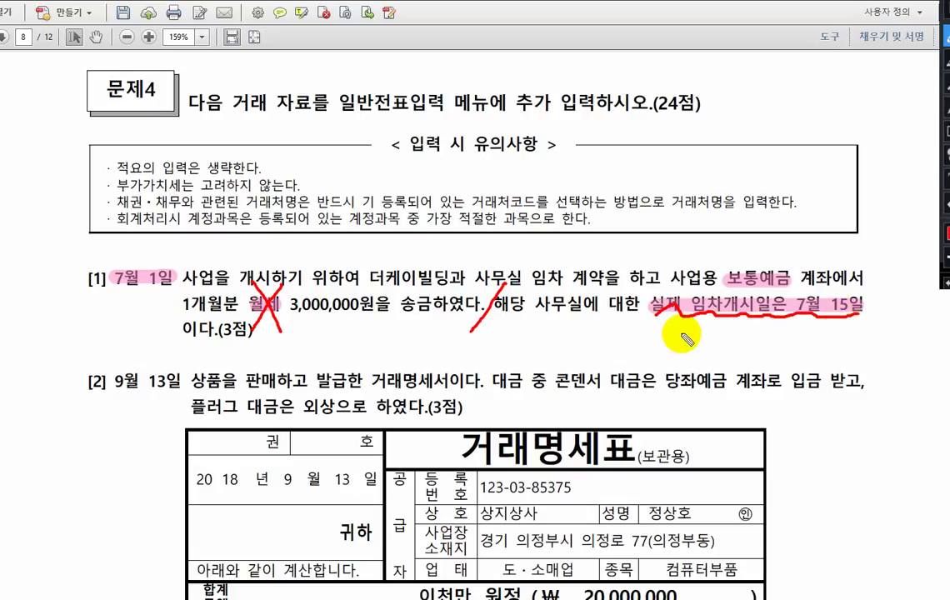
{"action": "mouse_move", "coordinate": [677, 328]}
{"action": "left_mouse_down"}
{"action": "mouse_move", "coordinate": [678, 345]}
{"action": "mouse_move", "coordinate": [705, 356]}
{"action": "left_mouse_up"}
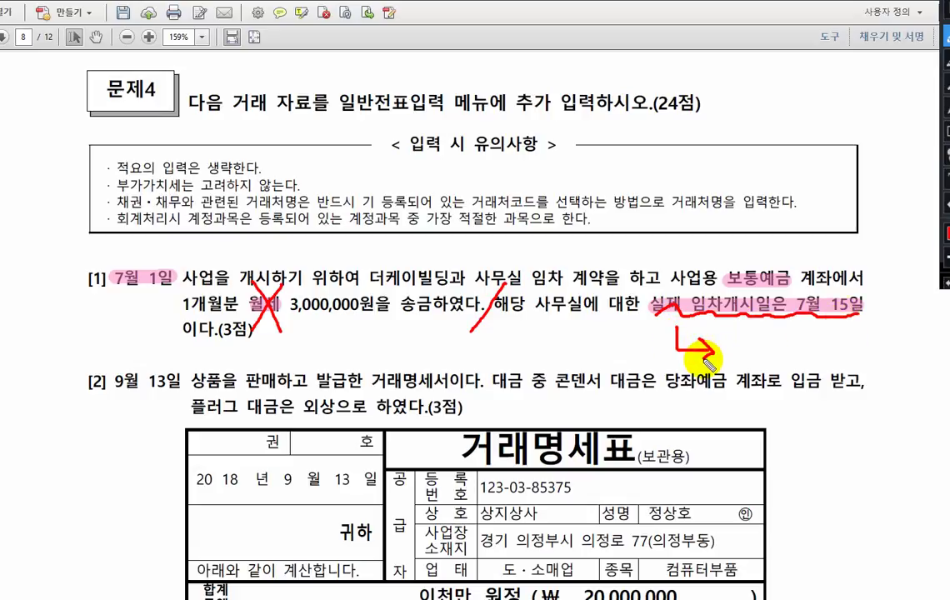
{"action": "mouse_move", "coordinate": [704, 360]}
{"action": "left_mouse_down"}
{"action": "mouse_move", "coordinate": [723, 332]}
{"action": "mouse_move", "coordinate": [758, 348]}
{"action": "mouse_move", "coordinate": [774, 326]}
{"action": "mouse_move", "coordinate": [774, 354]}
{"action": "mouse_move", "coordinate": [800, 338]}
{"action": "mouse_move", "coordinate": [790, 347]}
{"action": "mouse_move", "coordinate": [800, 346]}
{"action": "mouse_move", "coordinate": [798, 355]}
{"action": "left_mouse_up"}
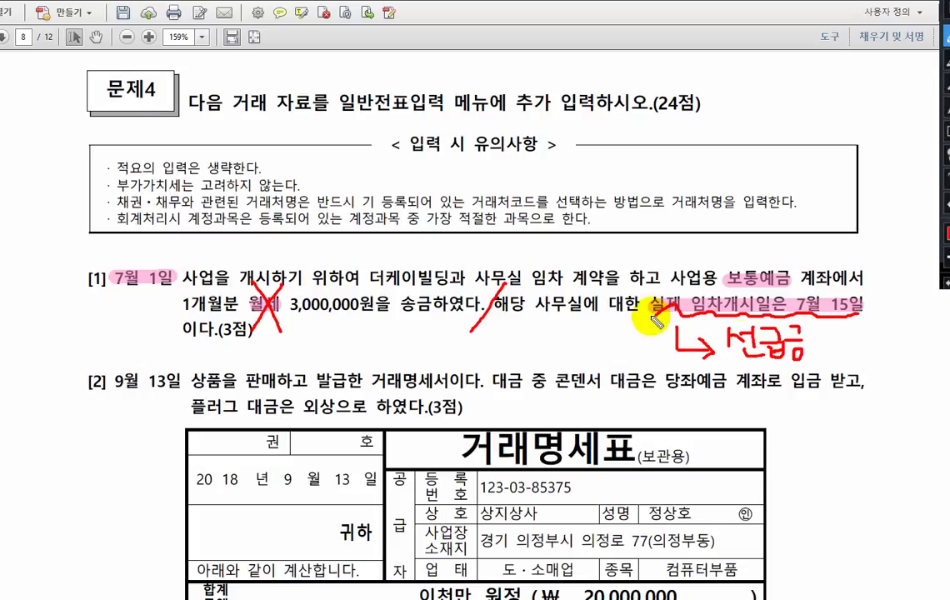
{"action": "left_click_drag", "start_coordinate": [388, 289], "coordinate": [460, 292]}
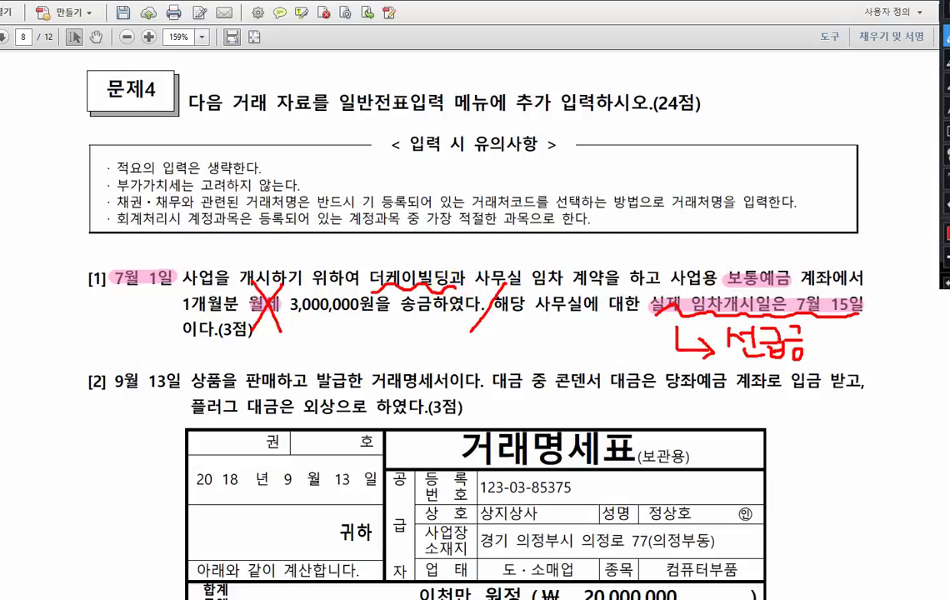
{"action": "key", "text": "alt+Tab"}
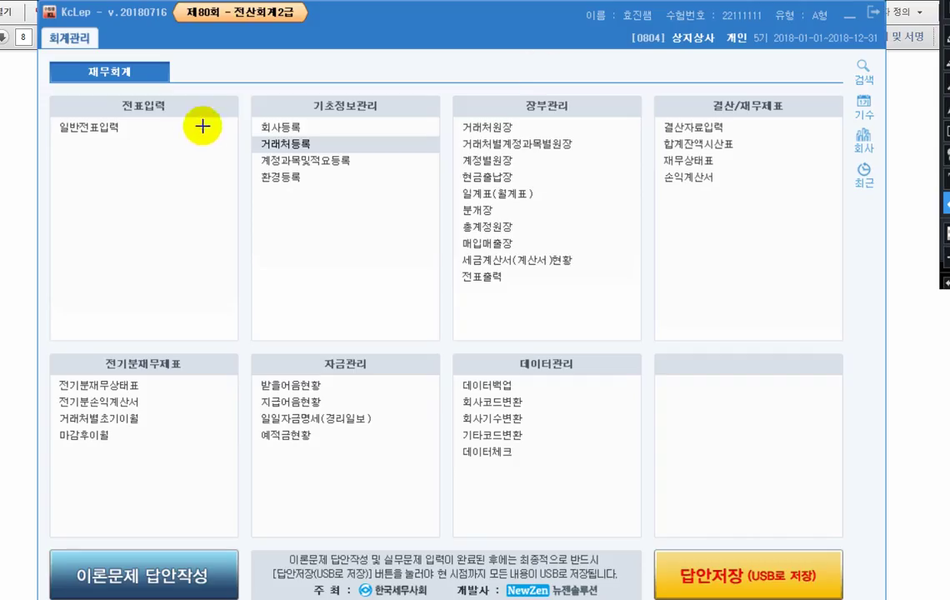
- Start a July 1 voucher debiting 0131 선급금 3,000,000 for 더케이빌딩
{"action": "double_click", "coordinate": [85, 127]}
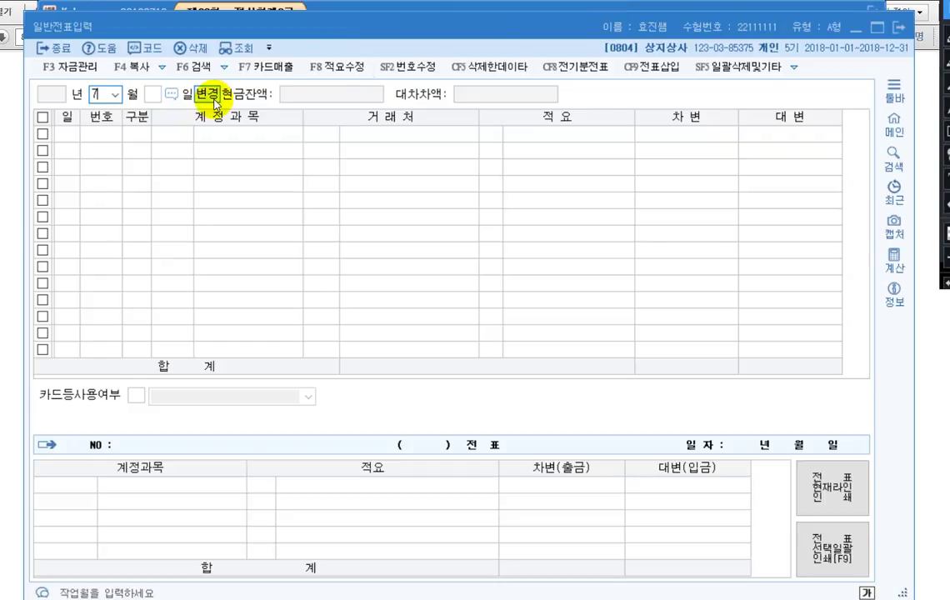
{"action": "key", "text": "Return"}
{"action": "type", "text": "1"}
{"action": "key", "text": "Return"}
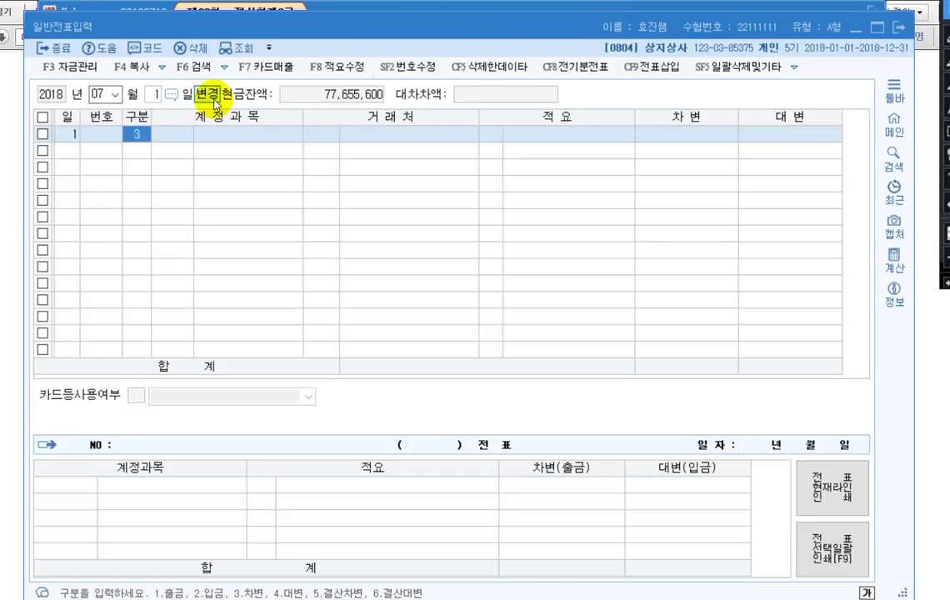
{"action": "key", "text": "Return"}
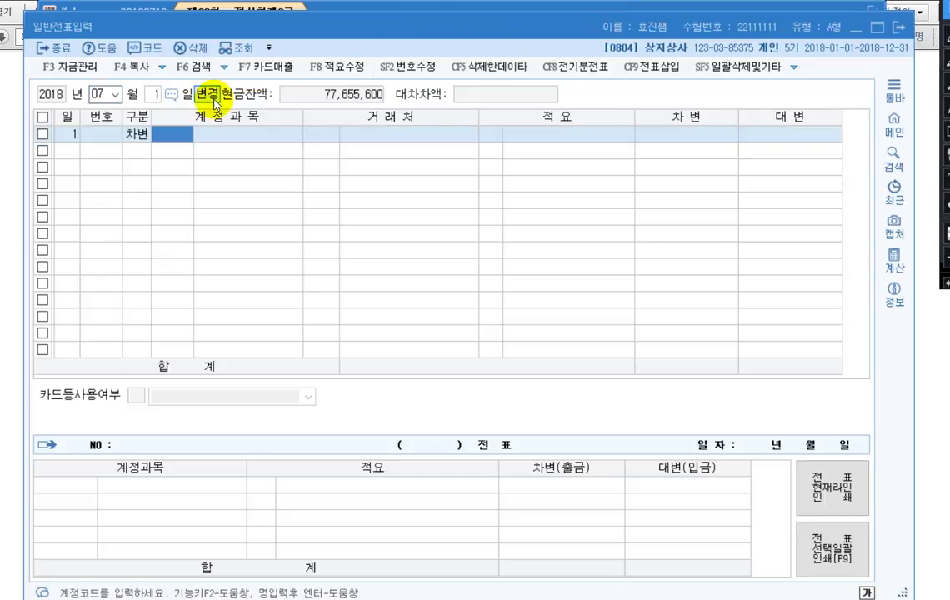
{"action": "type", "text": "131"}
{"action": "key", "text": "Return"}
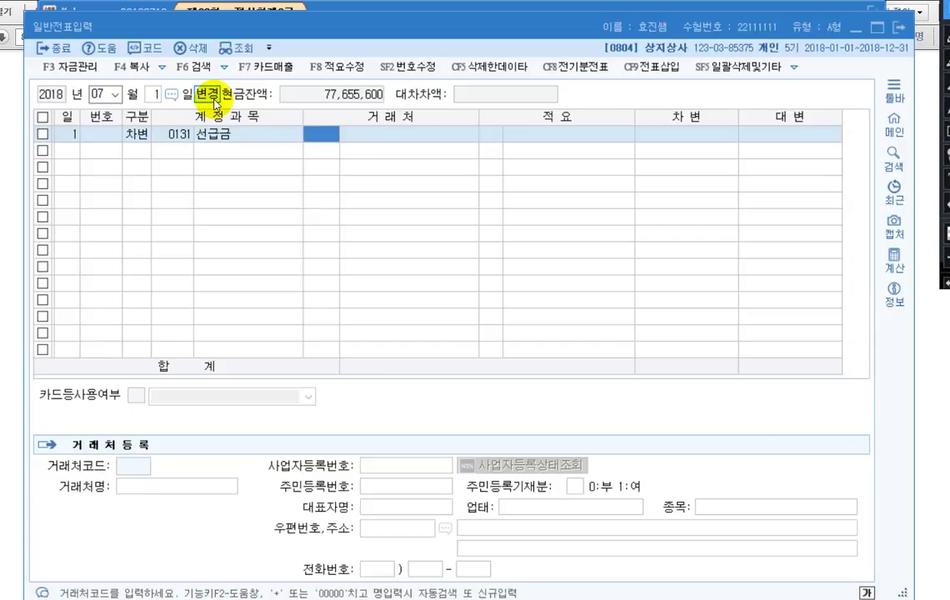
{"action": "key", "text": "plus"}
{"action": "type", "text": "더케이빌딩"}
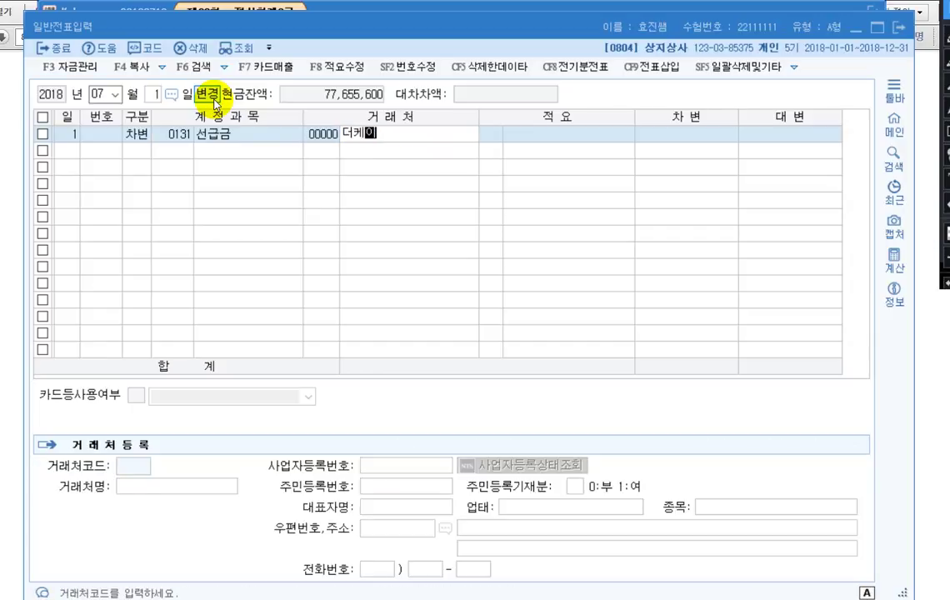
{"action": "key", "text": "Return"}
{"action": "key", "text": "Return"}
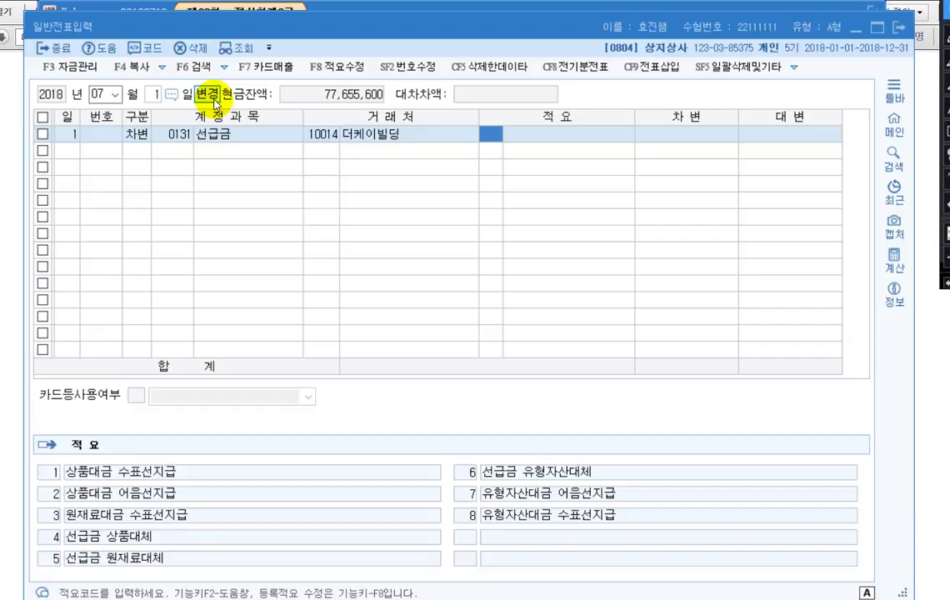
{"action": "key", "text": "Return"}
{"action": "type", "text": "3000"}
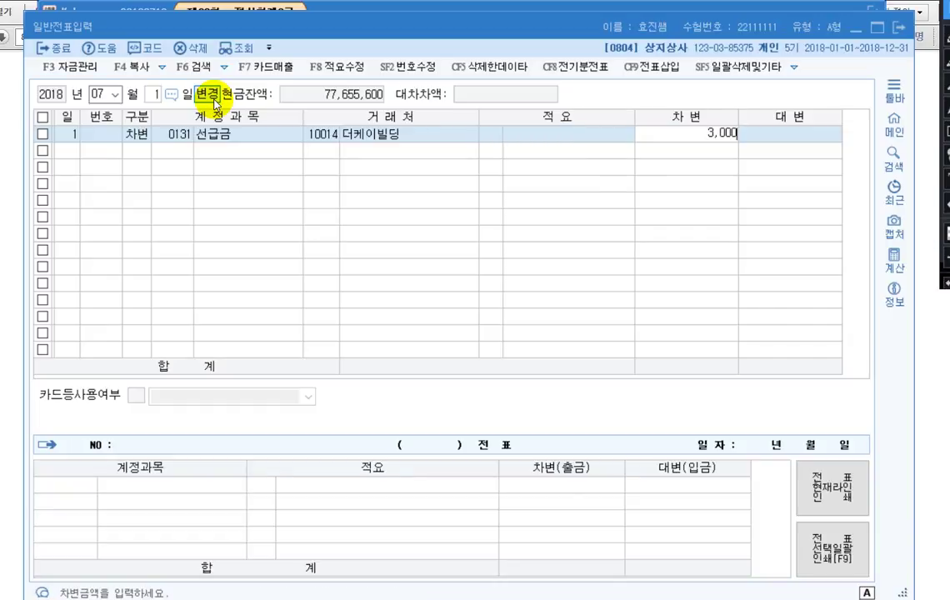
{"action": "key", "text": "Return"}
- Credit 0103 보통예금 3,000,000 to balance the voucher, then switch to the PDF
{"action": "type", "text": "4"}
{"action": "key", "text": "Return"}
{"action": "type", "text": "103"}
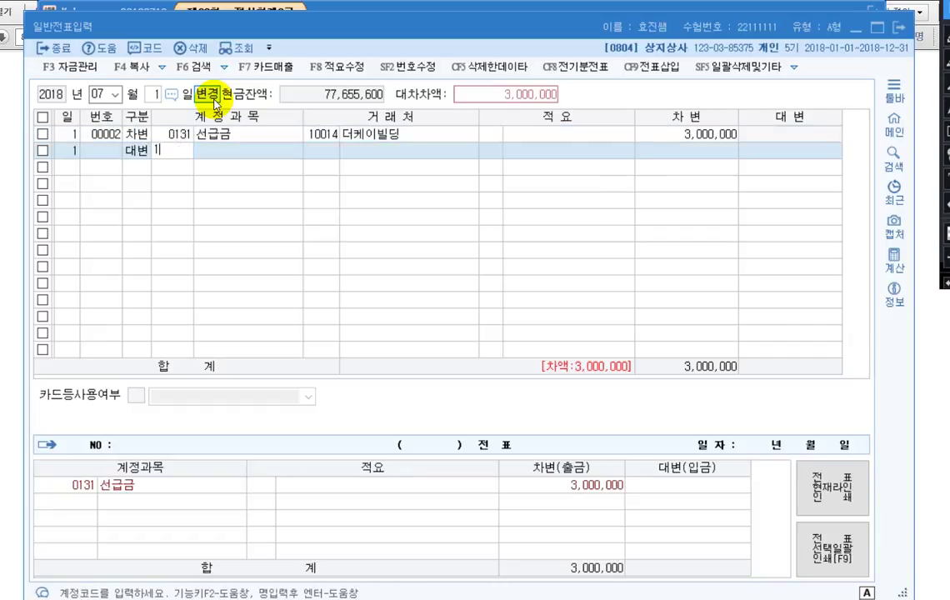
{"action": "key", "text": "Return"}
{"action": "key", "text": "Return"}
{"action": "key", "text": "Return"}
{"action": "key", "text": "Return"}
{"action": "key", "text": "Return"}
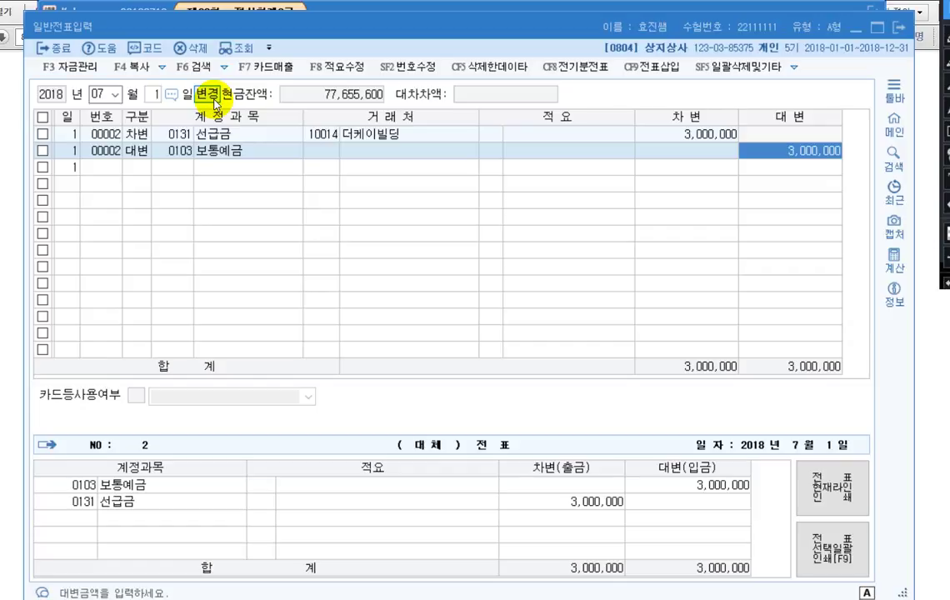
{"action": "key", "text": "Return"}
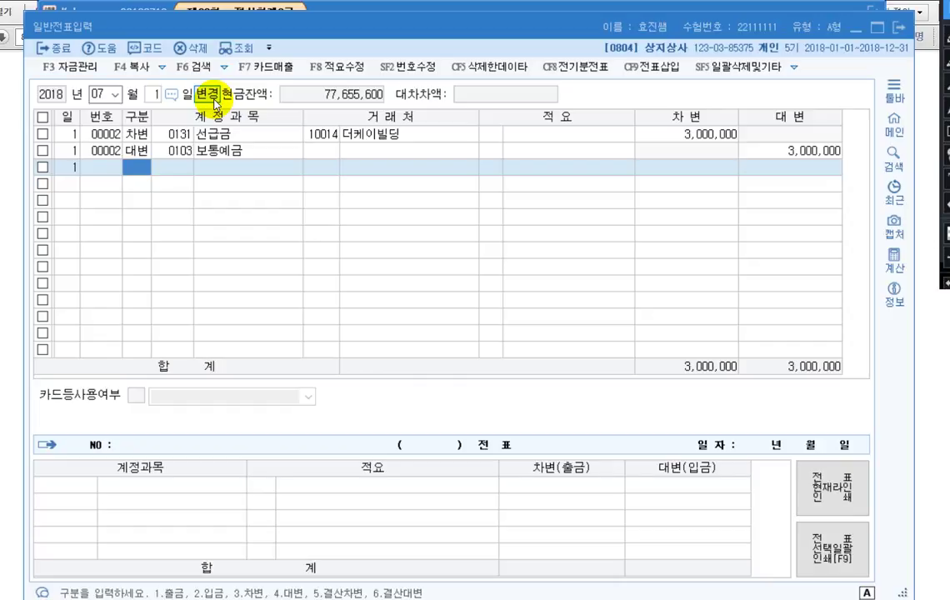
{"action": "key", "text": "alt+Tab"}
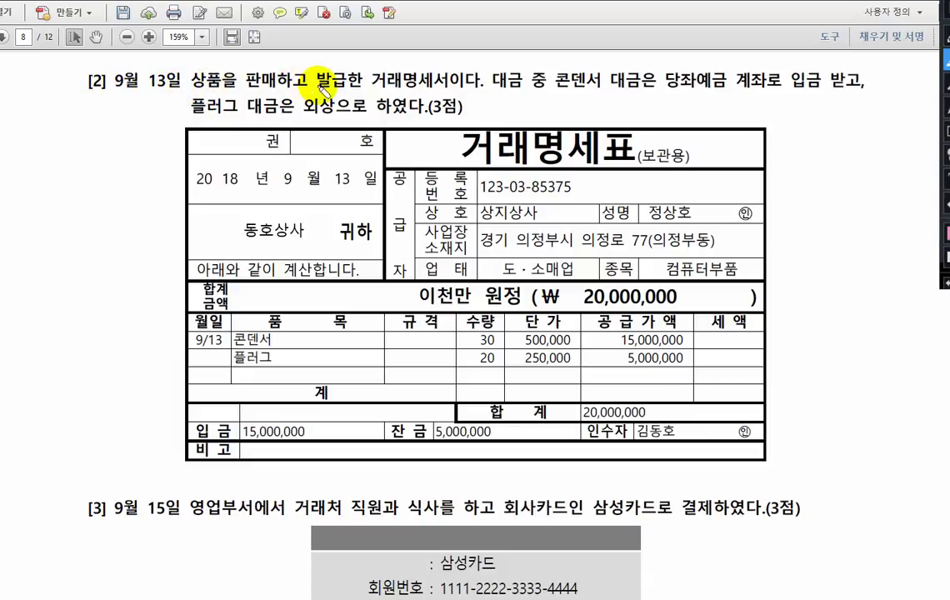
- Highlight 판매, 당좌예금, 외상 and the amounts 20,000,000, 15,000,000 and 5,000,000
{"action": "left_click_drag", "start_coordinate": [250, 84], "coordinate": [280, 84]}
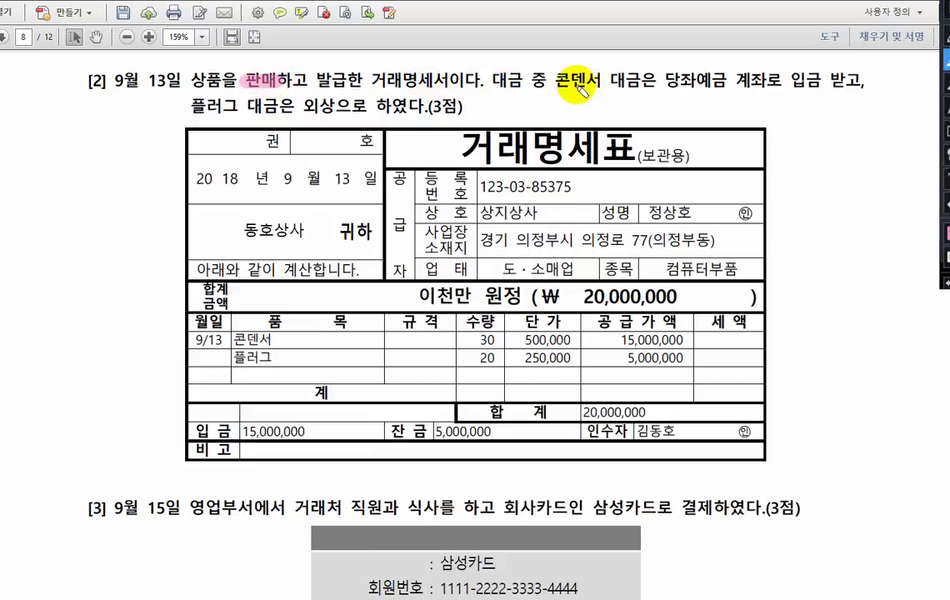
{"action": "left_click_drag", "start_coordinate": [663, 84], "coordinate": [722, 87]}
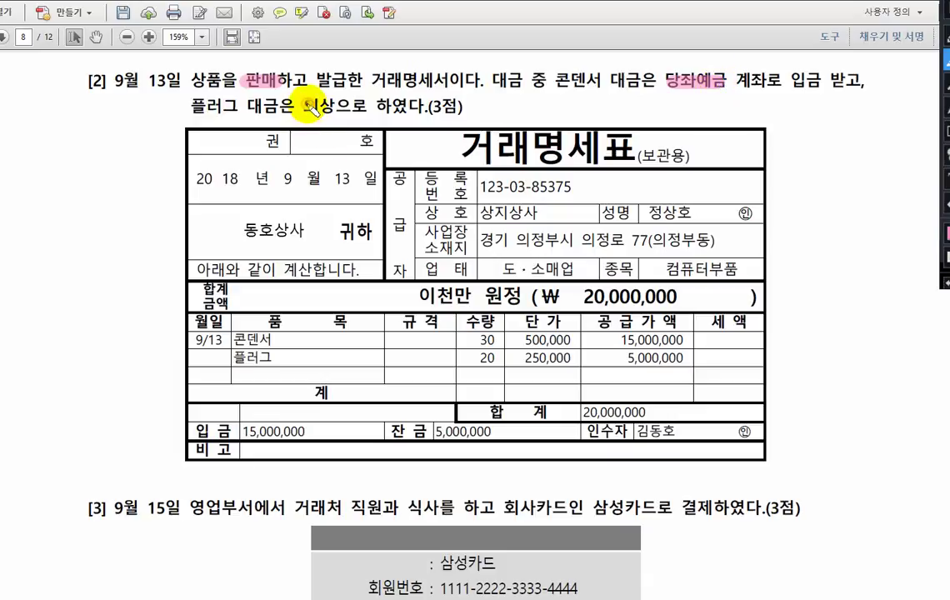
{"action": "left_click_drag", "start_coordinate": [303, 107], "coordinate": [331, 109]}
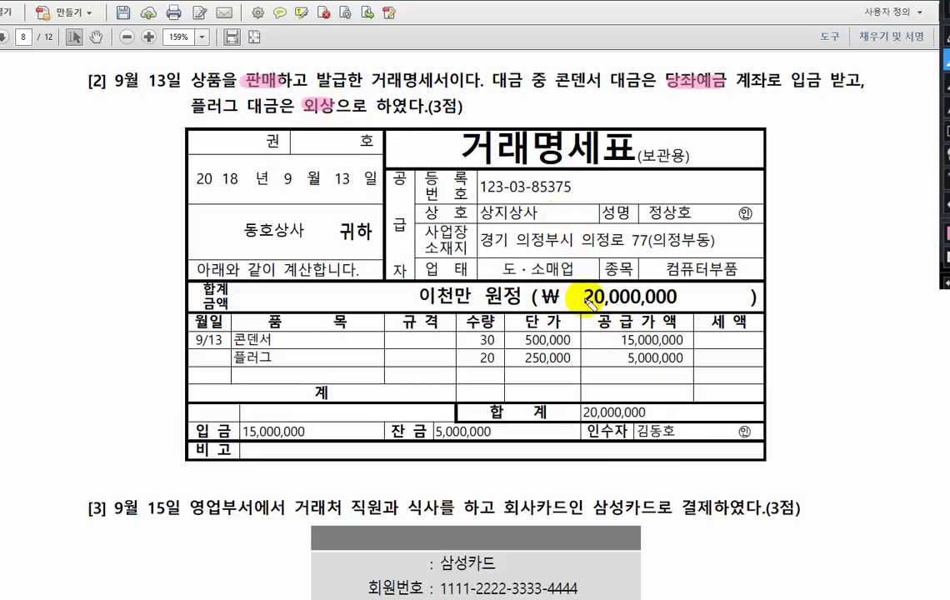
{"action": "left_click_drag", "start_coordinate": [575, 298], "coordinate": [675, 302]}
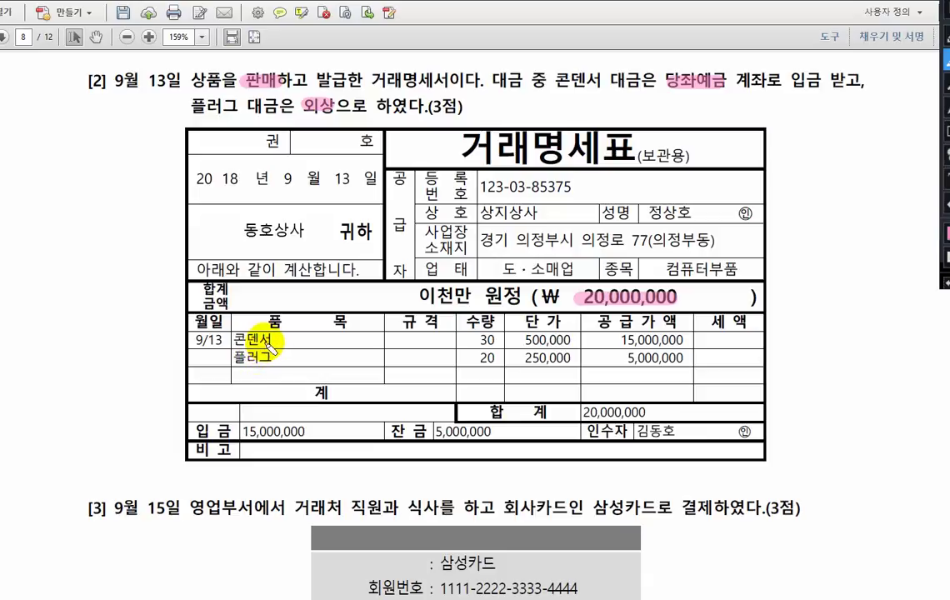
{"action": "left_click_drag", "start_coordinate": [622, 340], "coordinate": [685, 340]}
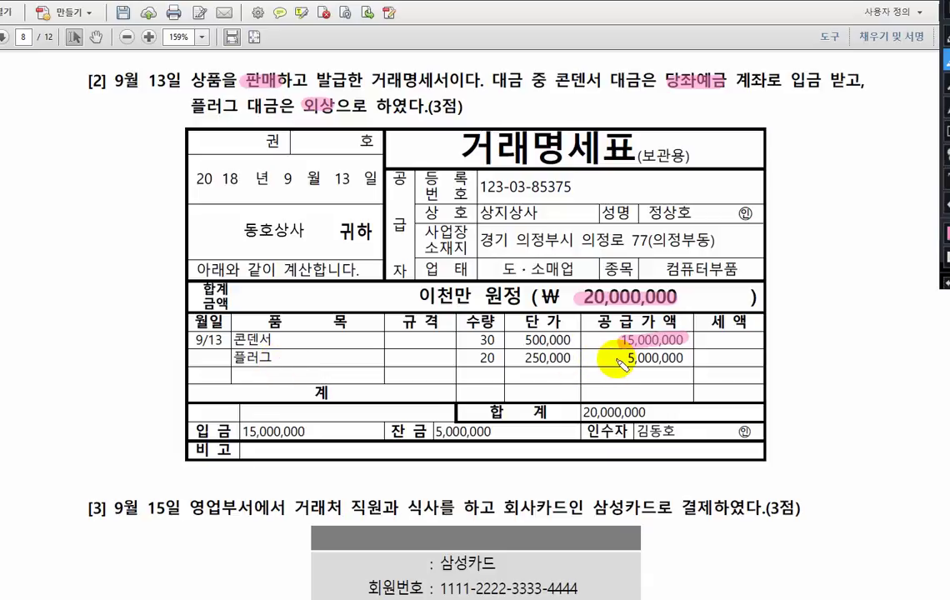
{"action": "left_click_drag", "start_coordinate": [617, 358], "coordinate": [679, 358]}
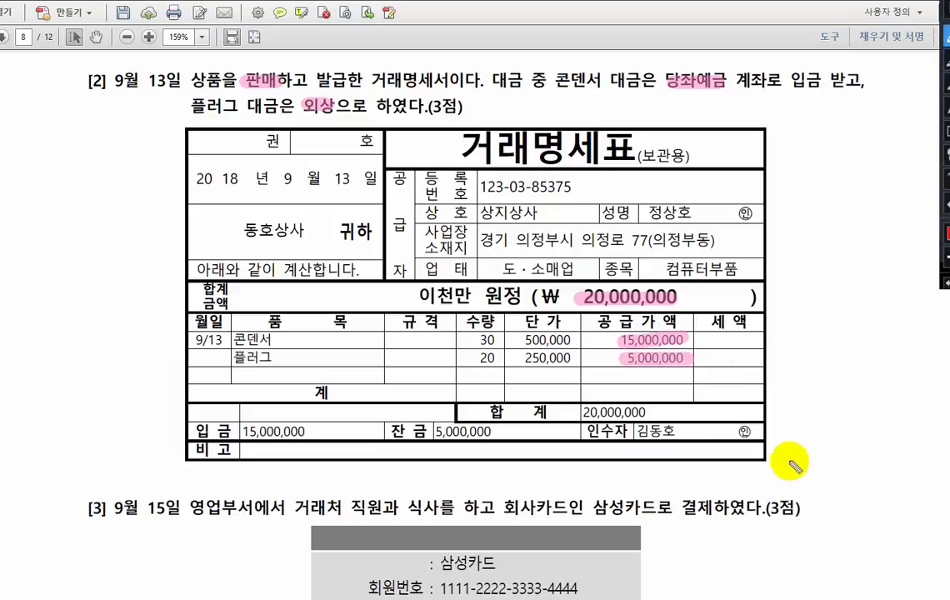
- Handwrite 당좌 / 외·매 below the statement, circle 외·매, and highlight 동호상사
{"action": "mouse_move", "coordinate": [746, 485]}
{"action": "left_mouse_down"}
{"action": "mouse_move", "coordinate": [762, 464]}
{"action": "mouse_move", "coordinate": [755, 471]}
{"action": "mouse_move", "coordinate": [805, 484]}
{"action": "mouse_move", "coordinate": [800, 475]}
{"action": "mouse_move", "coordinate": [830, 463]}
{"action": "mouse_move", "coordinate": [839, 485]}
{"action": "left_mouse_up"}
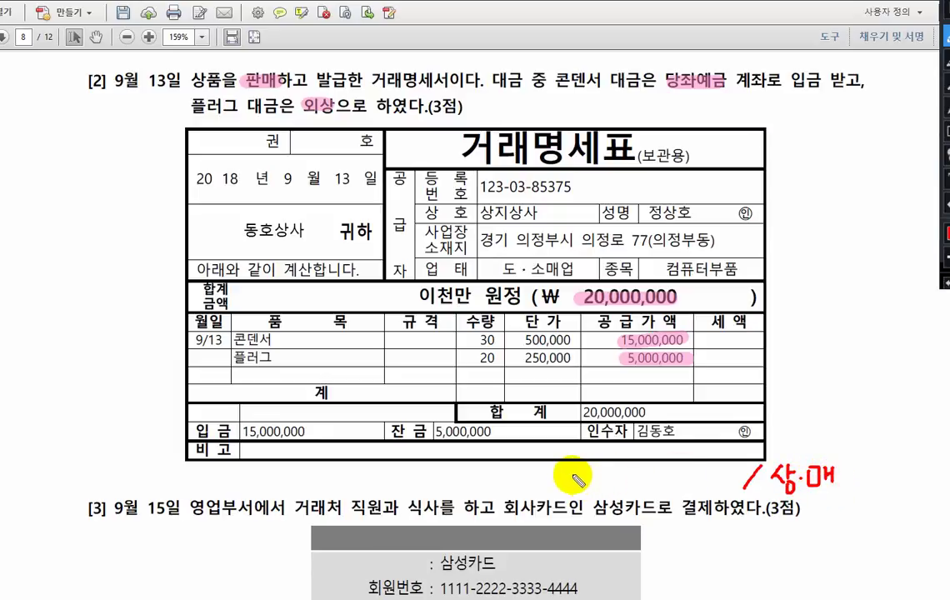
{"action": "mouse_move", "coordinate": [525, 468]}
{"action": "left_mouse_down"}
{"action": "mouse_move", "coordinate": [547, 487]}
{"action": "mouse_move", "coordinate": [540, 492]}
{"action": "mouse_move", "coordinate": [575, 479]}
{"action": "mouse_move", "coordinate": [574, 493]}
{"action": "mouse_move", "coordinate": [598, 485]}
{"action": "mouse_move", "coordinate": [606, 497]}
{"action": "mouse_move", "coordinate": [632, 473]}
{"action": "mouse_move", "coordinate": [658, 495]}
{"action": "mouse_move", "coordinate": [667, 477]}
{"action": "mouse_move", "coordinate": [681, 495]}
{"action": "mouse_move", "coordinate": [700, 479]}
{"action": "mouse_move", "coordinate": [704, 487]}
{"action": "mouse_move", "coordinate": [689, 493]}
{"action": "left_mouse_up"}
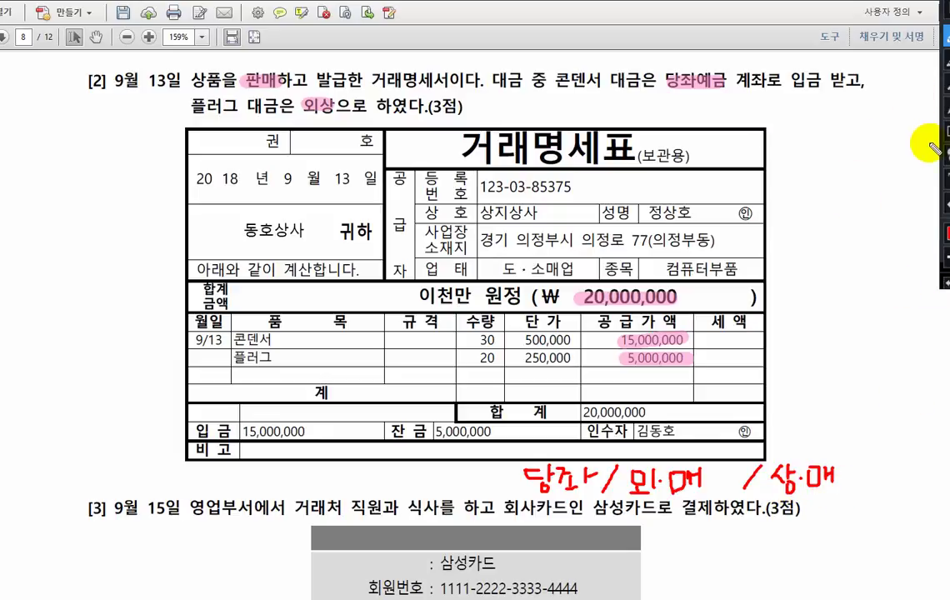
{"action": "left_click", "coordinate": [948, 63]}
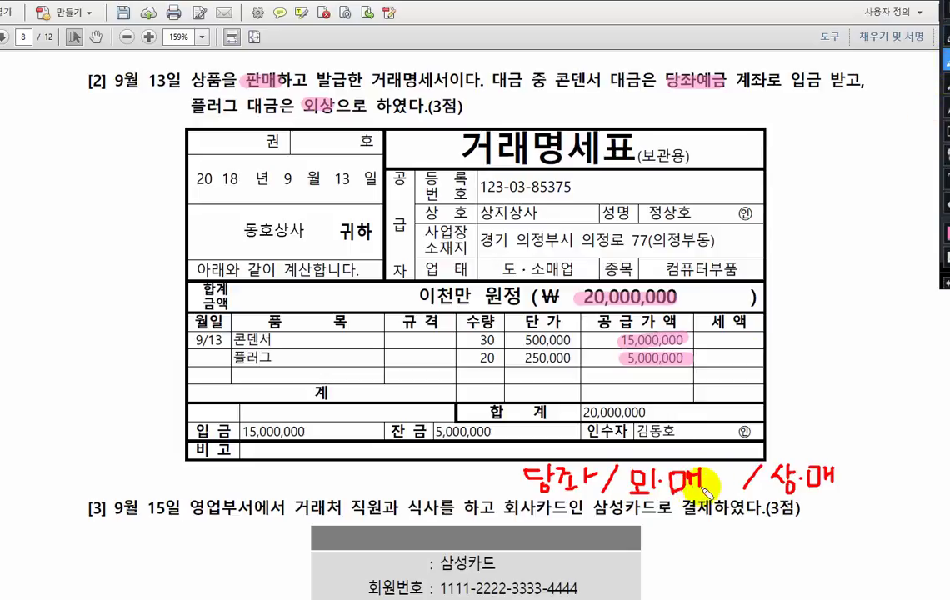
{"action": "mouse_move", "coordinate": [705, 489]}
{"action": "left_mouse_down"}
{"action": "mouse_move", "coordinate": [639, 484]}
{"action": "mouse_move", "coordinate": [715, 484]}
{"action": "left_mouse_up"}
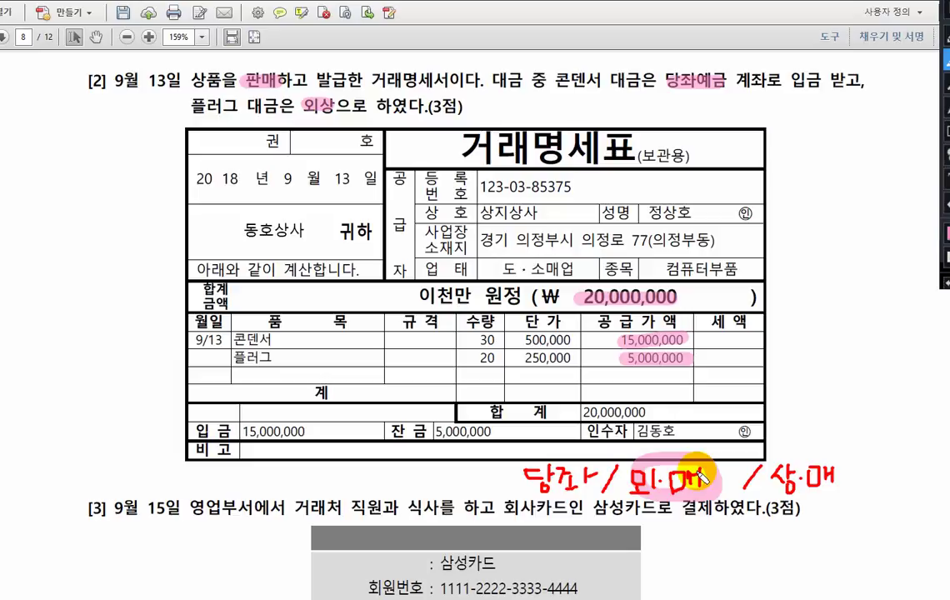
{"action": "left_click_drag", "start_coordinate": [238, 230], "coordinate": [307, 235]}
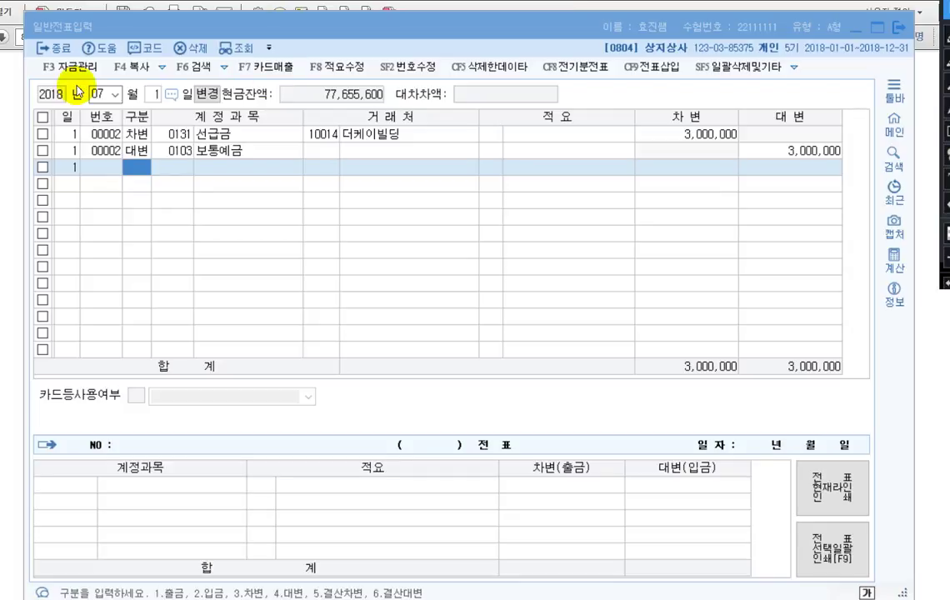
- Start a 09/13 voucher debiting 0102 당좌예금 15,000,000
{"action": "type", "text": "09"}
{"action": "key", "text": "Return"}
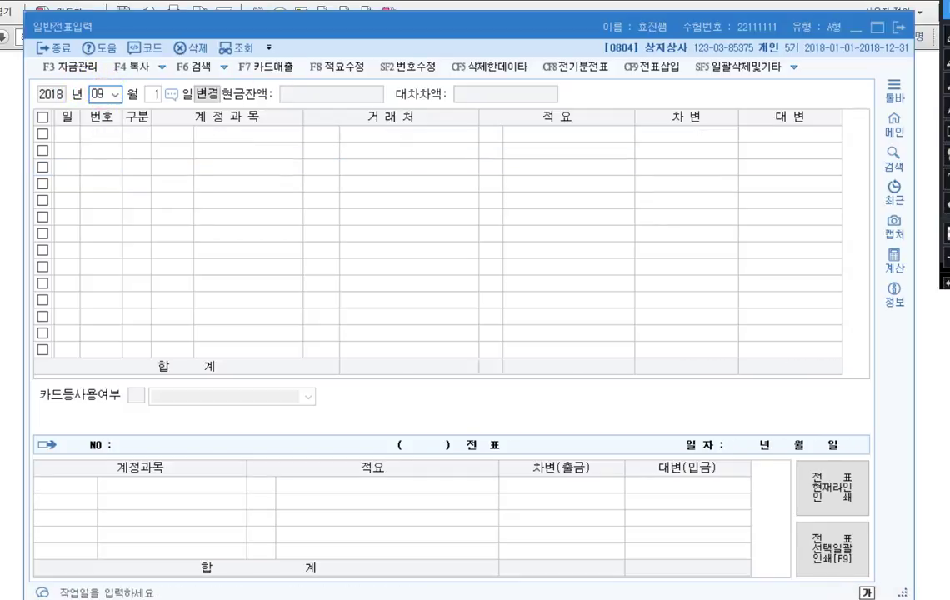
{"action": "type", "text": "13"}
{"action": "key", "text": "Return"}
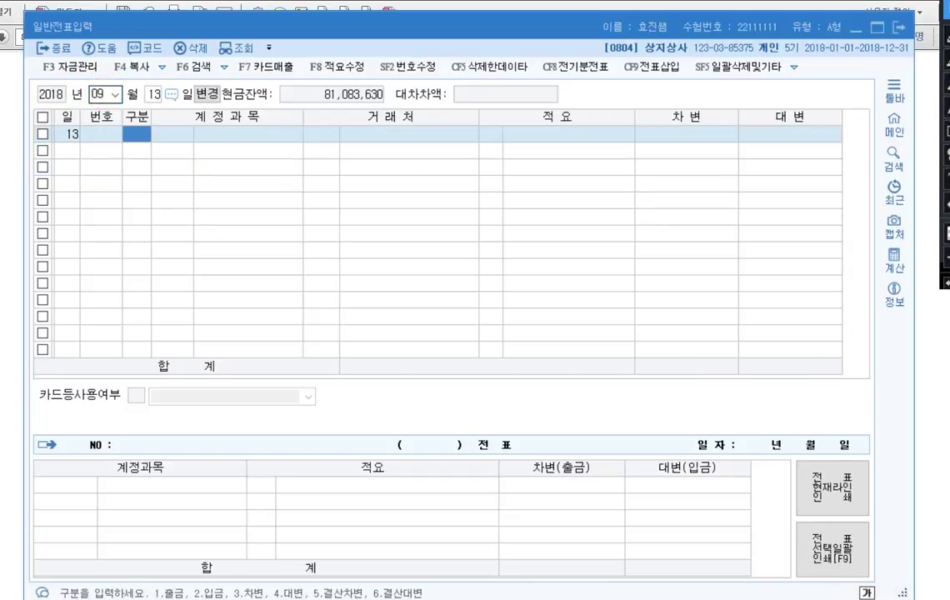
{"action": "type", "text": "3"}
{"action": "key", "text": "Return"}
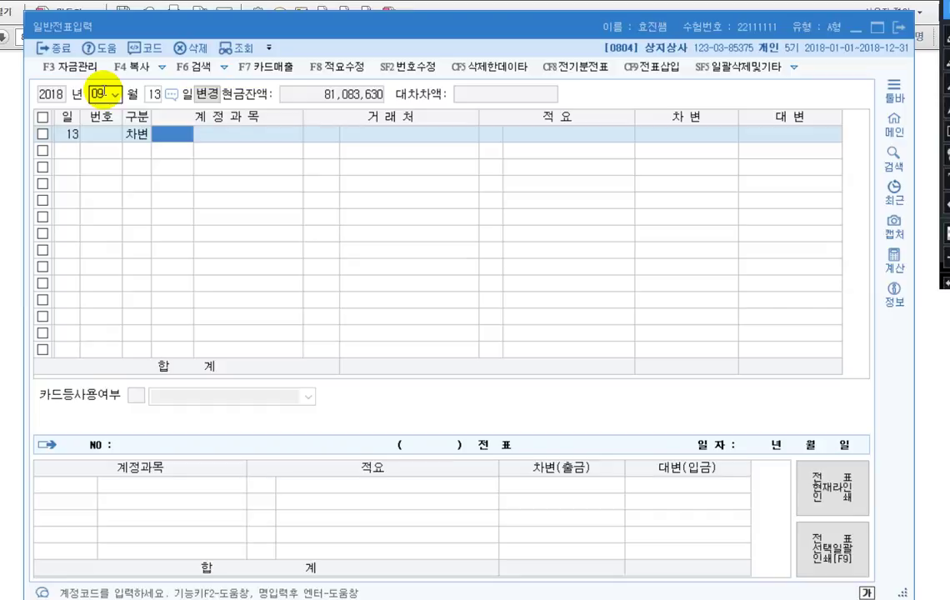
{"action": "type", "text": "102"}
{"action": "key", "text": "Return"}
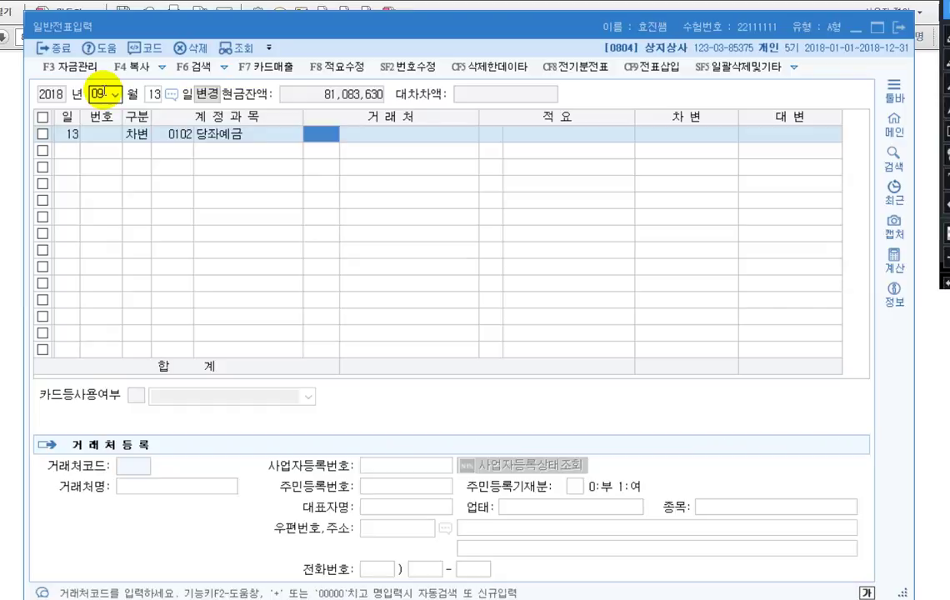
{"action": "key", "text": "Return"}
{"action": "key", "text": "Return"}
{"action": "type", "text": "15000000"}
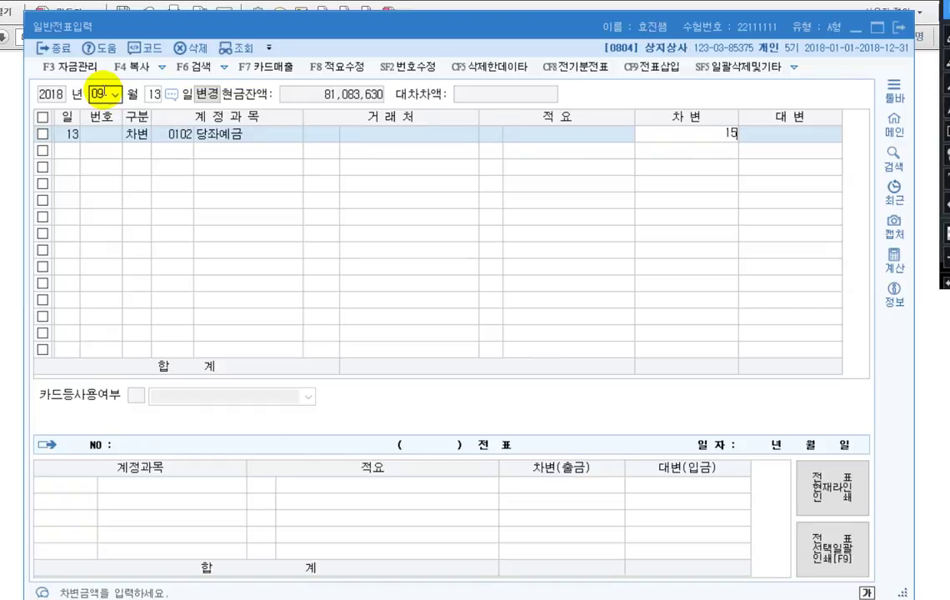
{"action": "key", "text": "Return"}
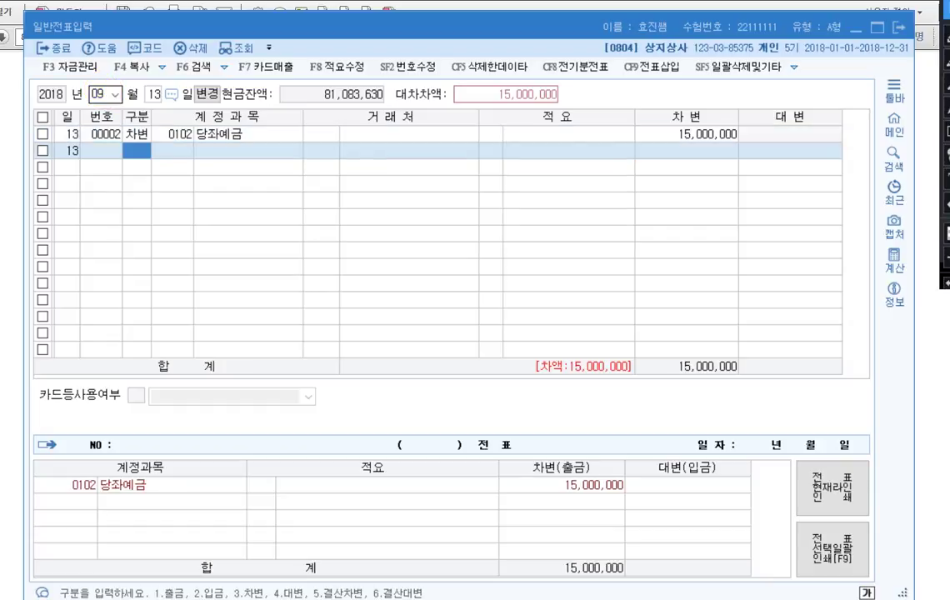
- Debit 0108 외상매출금 5,000,000 for customer 동호상사
{"action": "type", "text": "3"}
{"action": "key", "text": "Return"}
{"action": "type", "text": "108"}
{"action": "key", "text": "Return"}
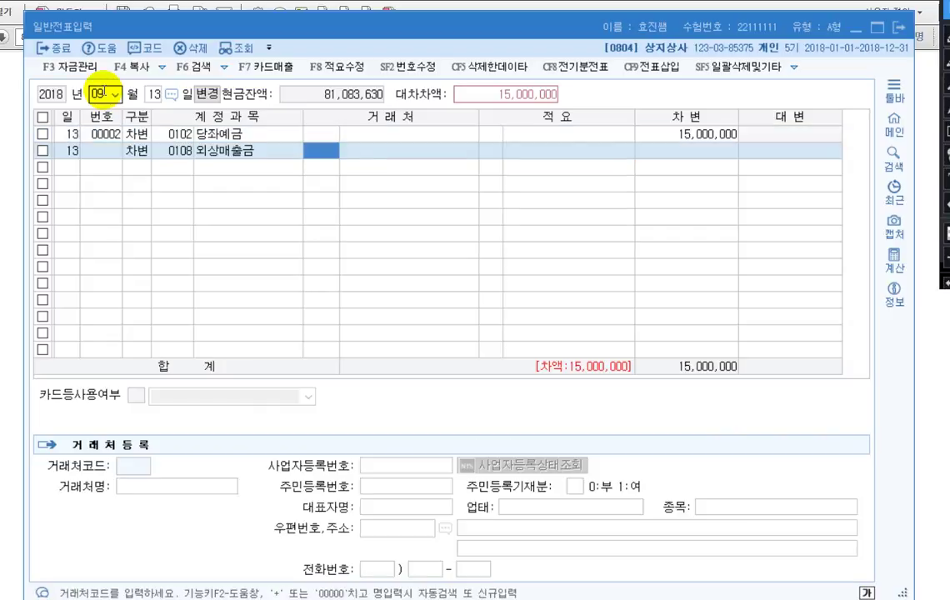
{"action": "key", "text": "plus"}
{"action": "type", "text": "동호상사"}
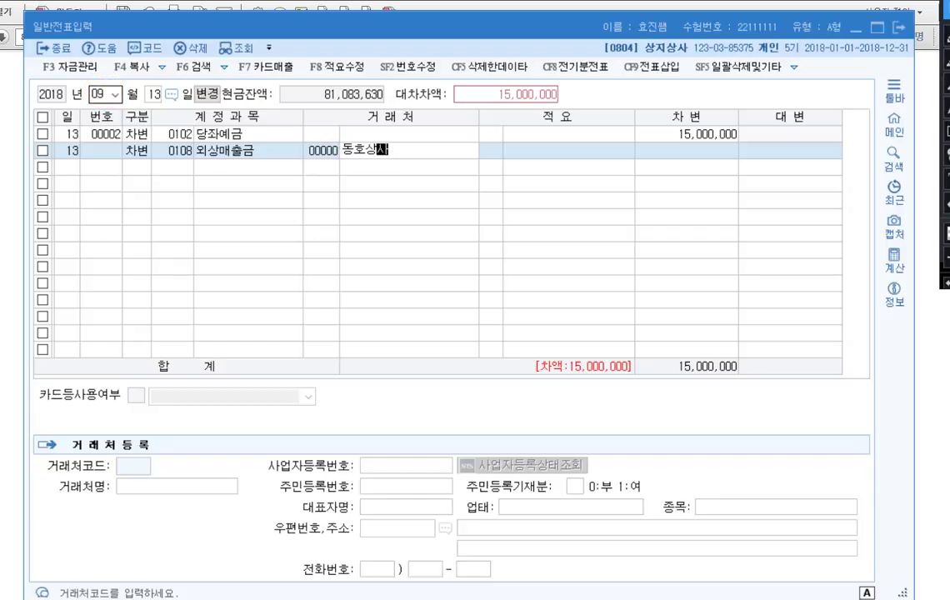
{"action": "key", "text": "Return"}
{"action": "key", "text": "Return"}
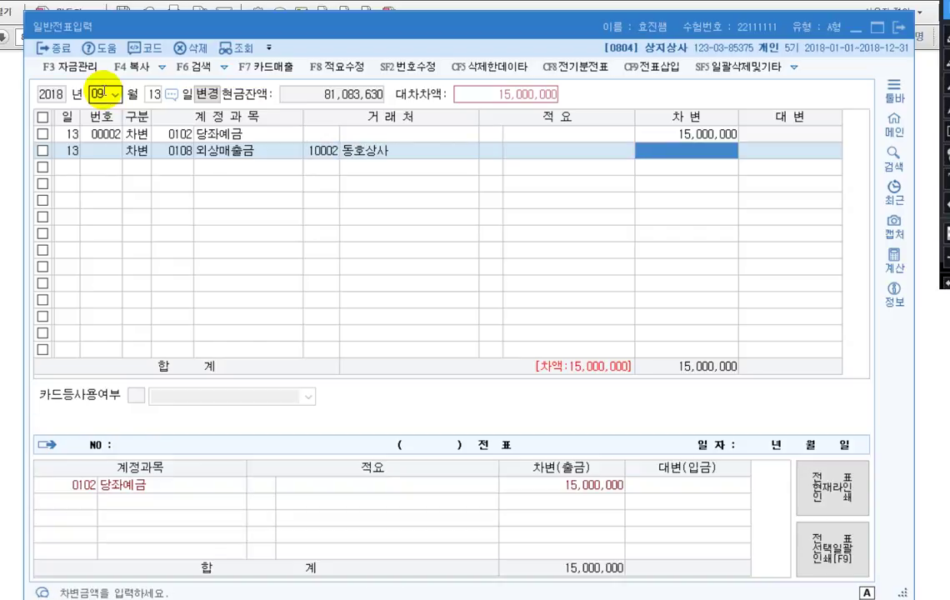
{"action": "type", "text": "5"}
{"action": "key", "text": "plus"}
{"action": "key", "text": "plus"}
- Credit 0401 상품매출 20,000,000 and return to the exam PDF
{"action": "key", "text": "Return"}
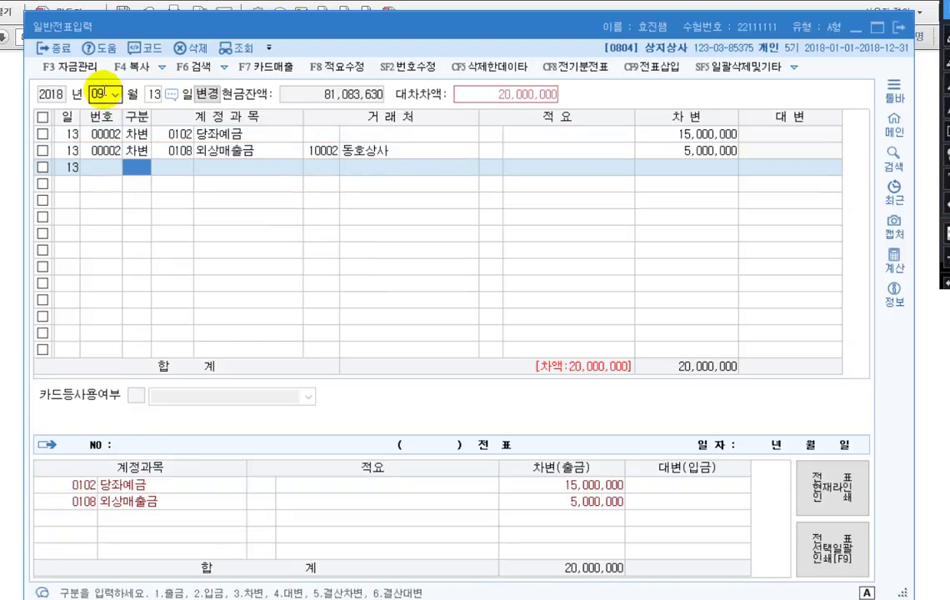
{"action": "type", "text": "4"}
{"action": "key", "text": "Return"}
{"action": "type", "text": "401"}
{"action": "key", "text": "Return"}
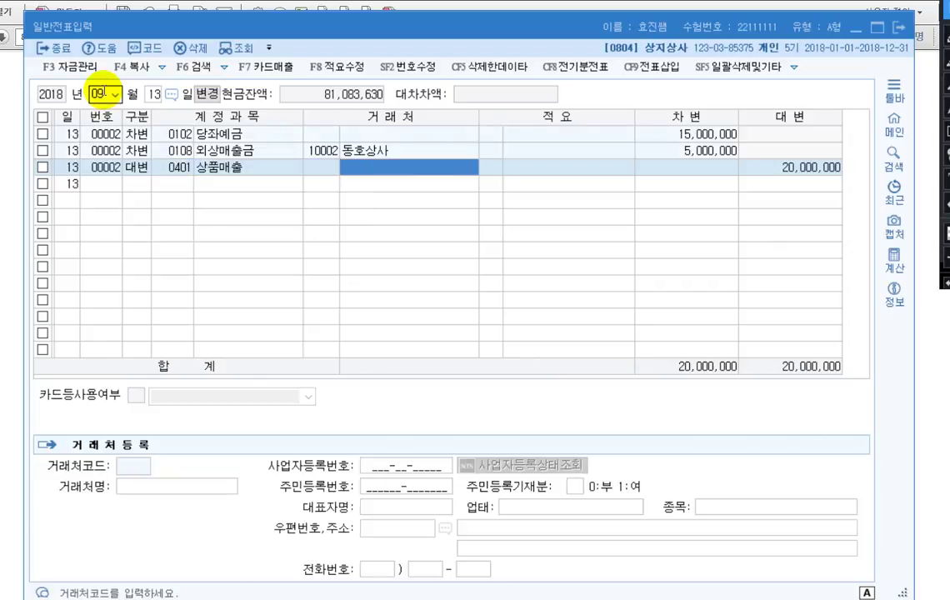
{"action": "key", "text": "Return"}
{"action": "key", "text": "Return"}
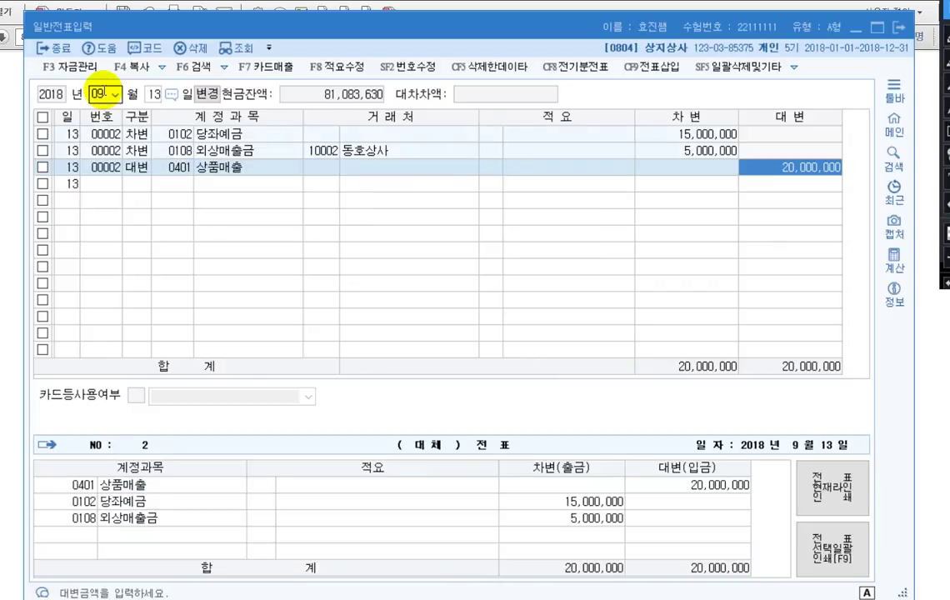
{"action": "key", "text": "Return"}
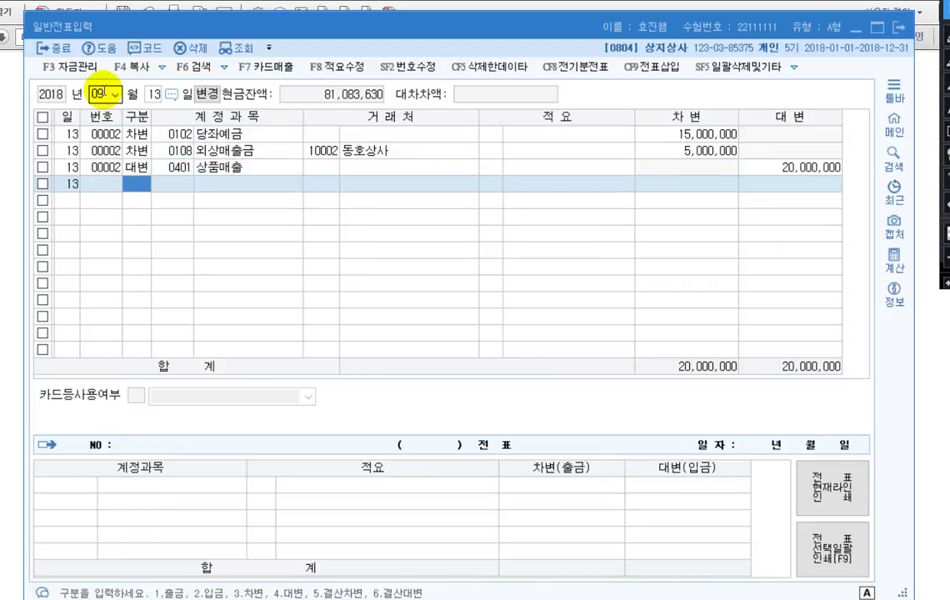
{"action": "left_click", "coordinate": [850, 1]}
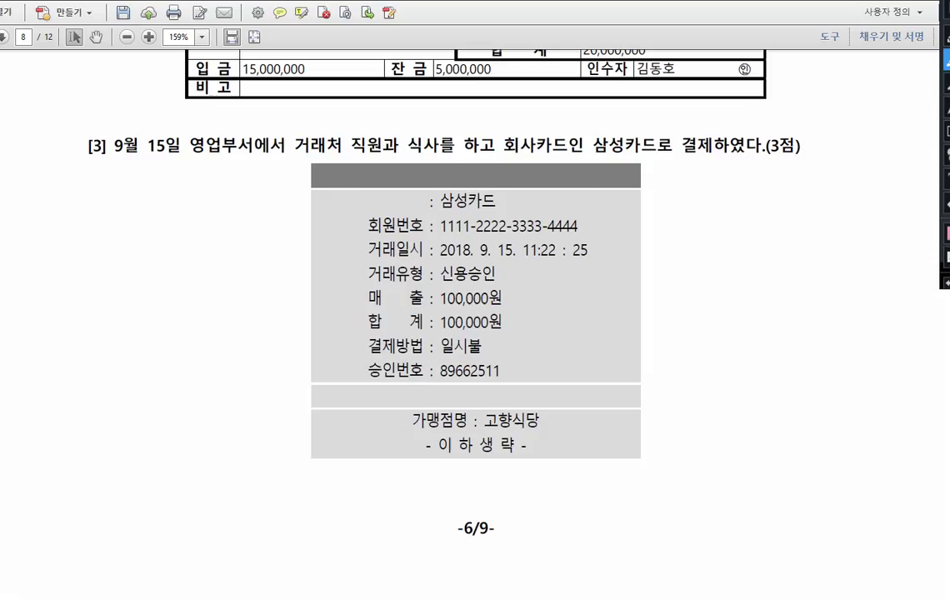
- Highlight 거래처 직원, 삼성카드 and the 100,000원 receipt total in problem [3]
{"action": "left_click", "coordinate": [947, 60]}
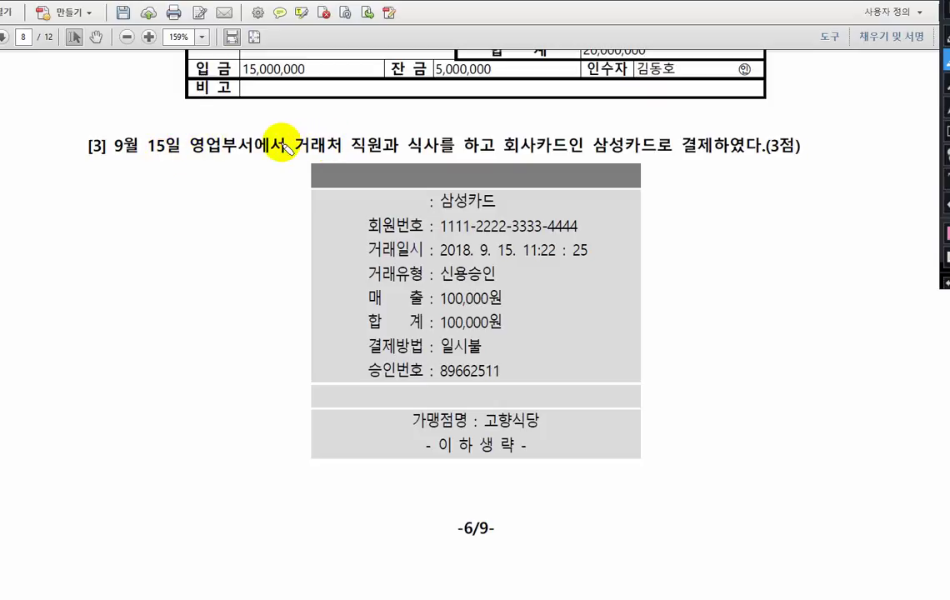
{"action": "left_click_drag", "start_coordinate": [296, 146], "coordinate": [380, 150]}
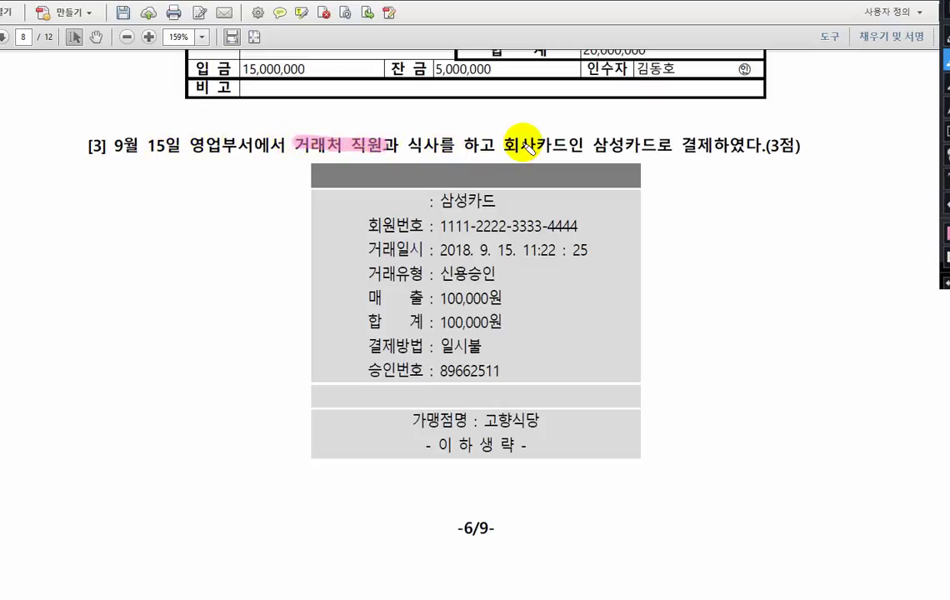
{"action": "left_click_drag", "start_coordinate": [593, 149], "coordinate": [658, 147]}
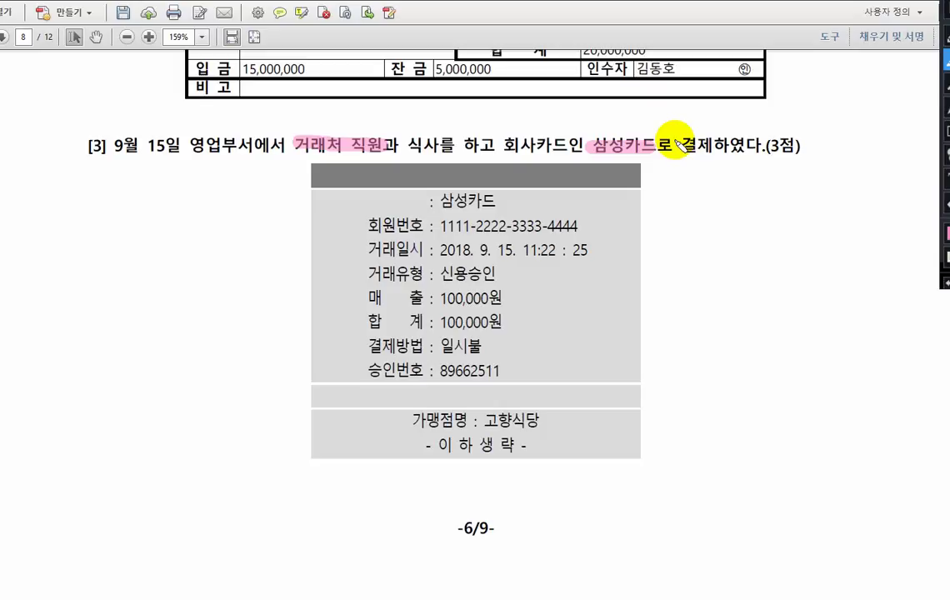
{"action": "left_click_drag", "start_coordinate": [676, 143], "coordinate": [668, 148]}
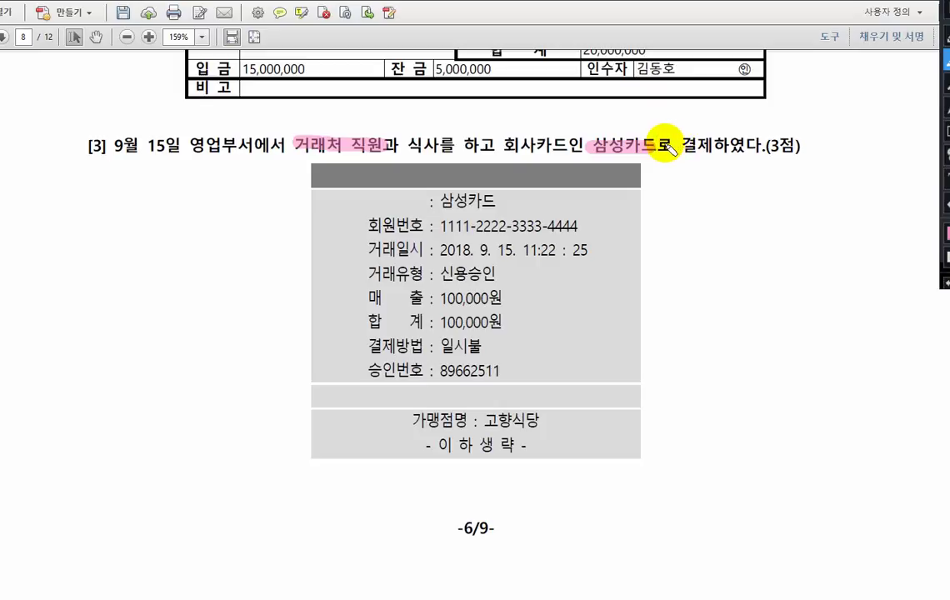
{"action": "left_click_drag", "start_coordinate": [667, 146], "coordinate": [659, 147]}
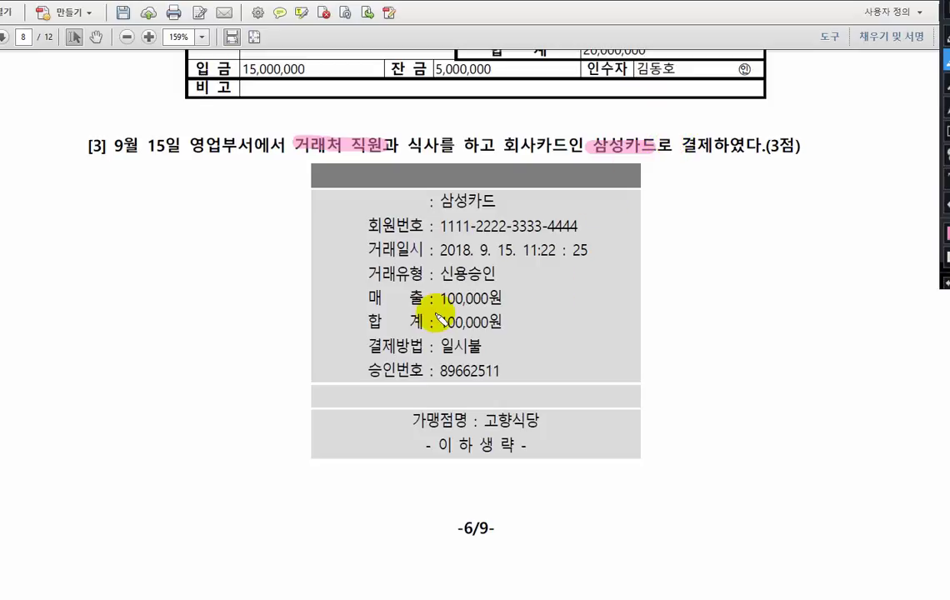
{"action": "left_click_drag", "start_coordinate": [434, 322], "coordinate": [529, 327]}
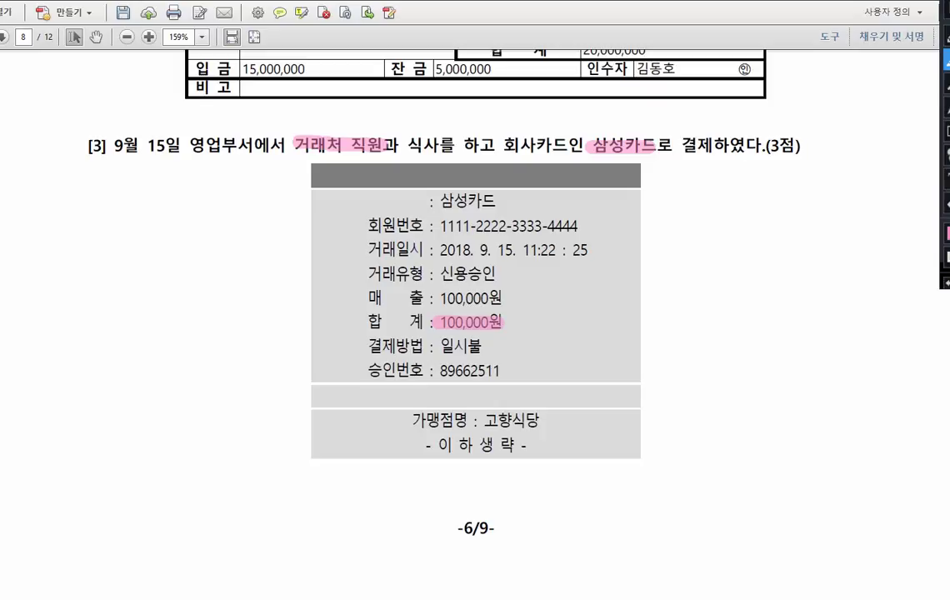
{"action": "key", "text": "alt+Tab"}
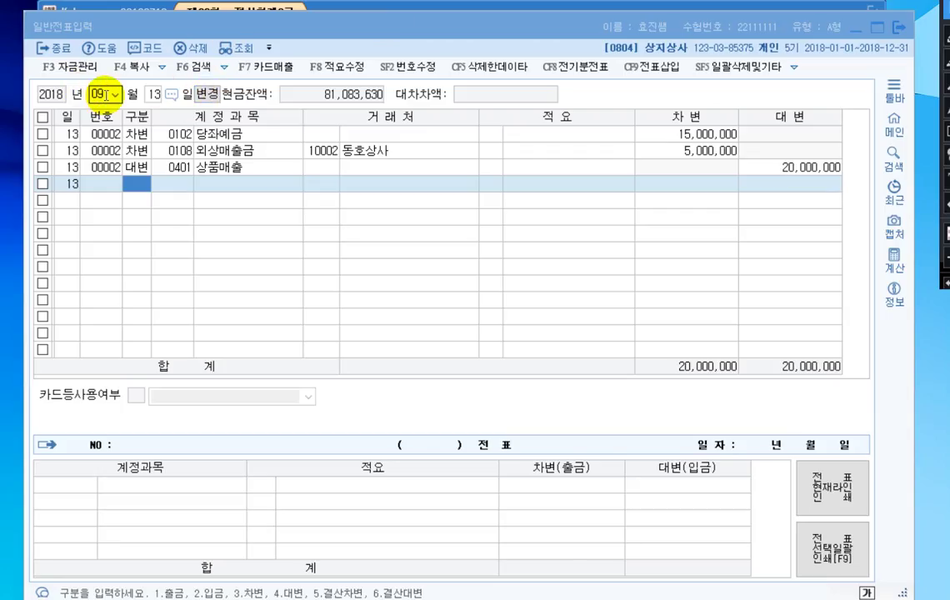
- Start a September 15 voucher debiting 0813 접대비 100,000
{"action": "left_click", "coordinate": [151, 94]}
{"action": "type", "text": "1"}
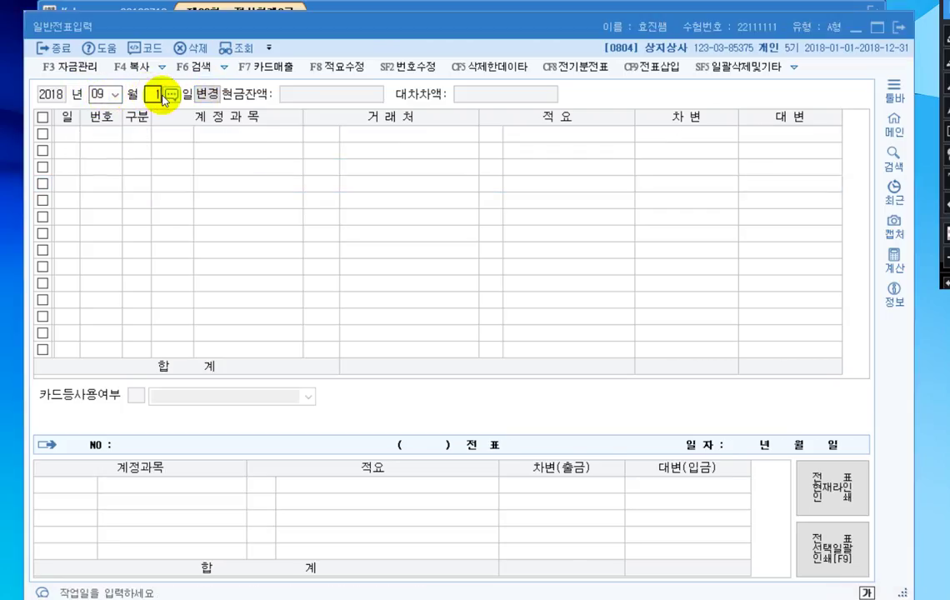
{"action": "type", "text": "5"}
{"action": "key", "text": "Return"}
{"action": "type", "text": "3"}
{"action": "key", "text": "Return"}
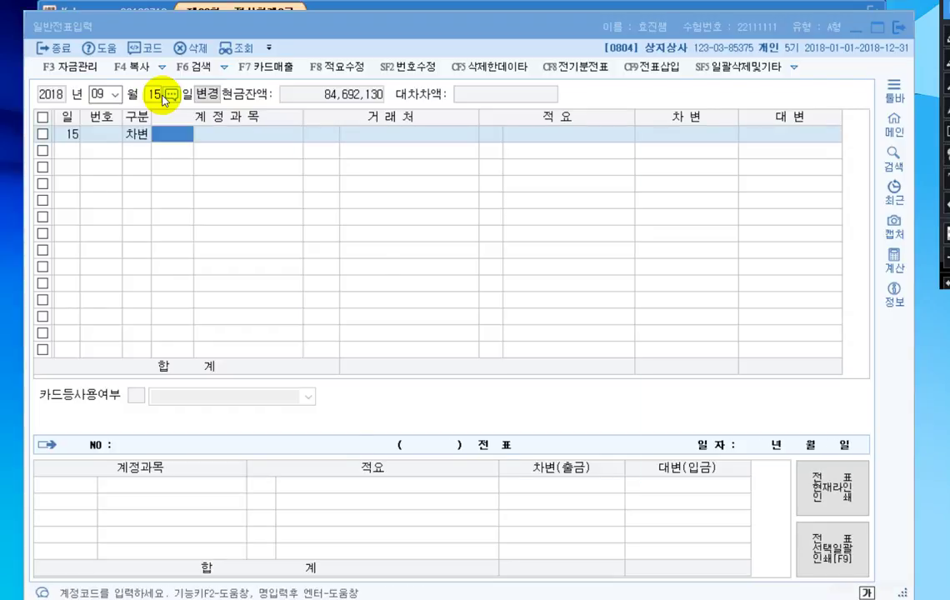
{"action": "key", "text": "F2"}
{"action": "type", "text": "제예"}
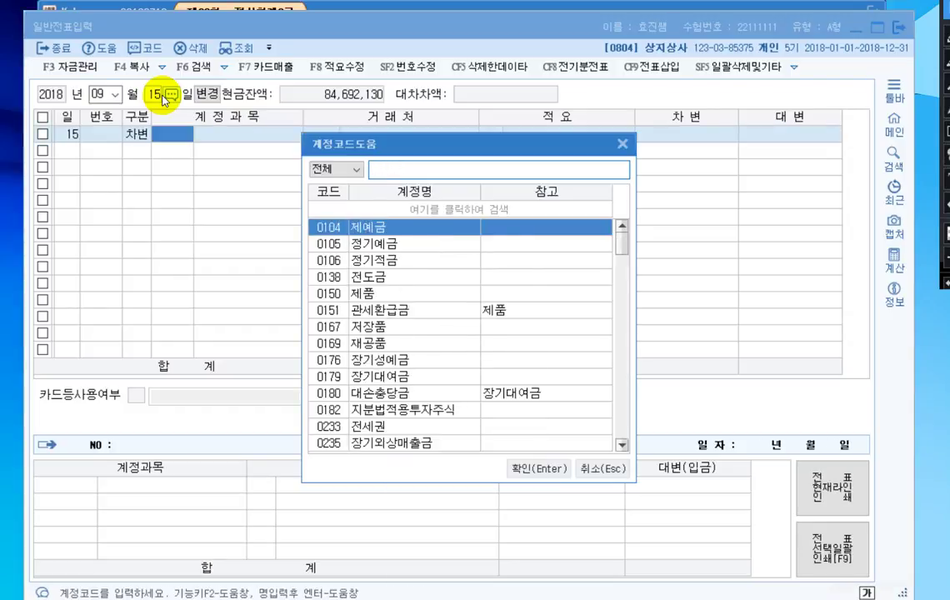
{"action": "type", "text": "접대비"}
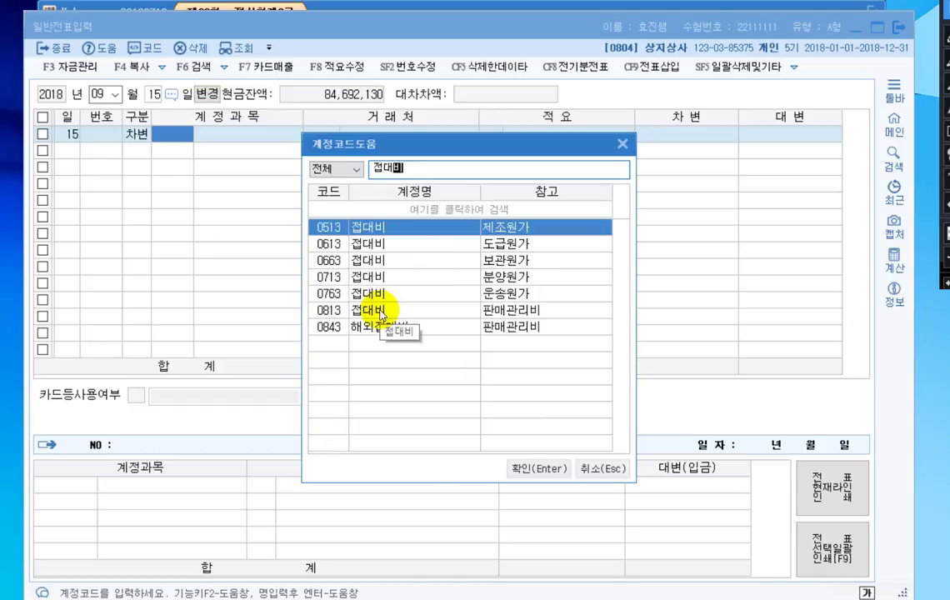
{"action": "left_click", "coordinate": [381, 310]}
{"action": "key", "text": "Return"}
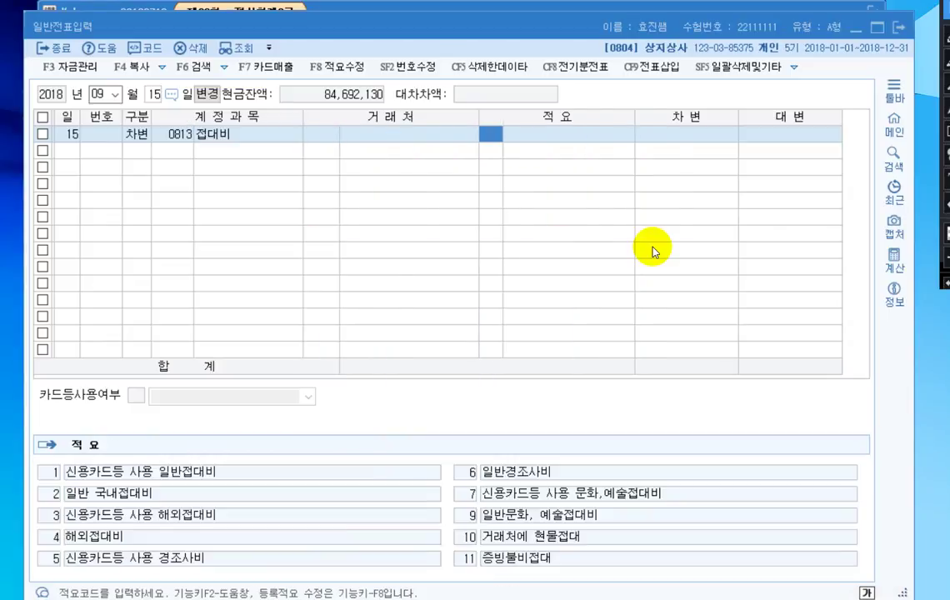
{"action": "key", "text": "Return"}
{"action": "key", "text": "Return"}
{"action": "type", "text": "1000000"}
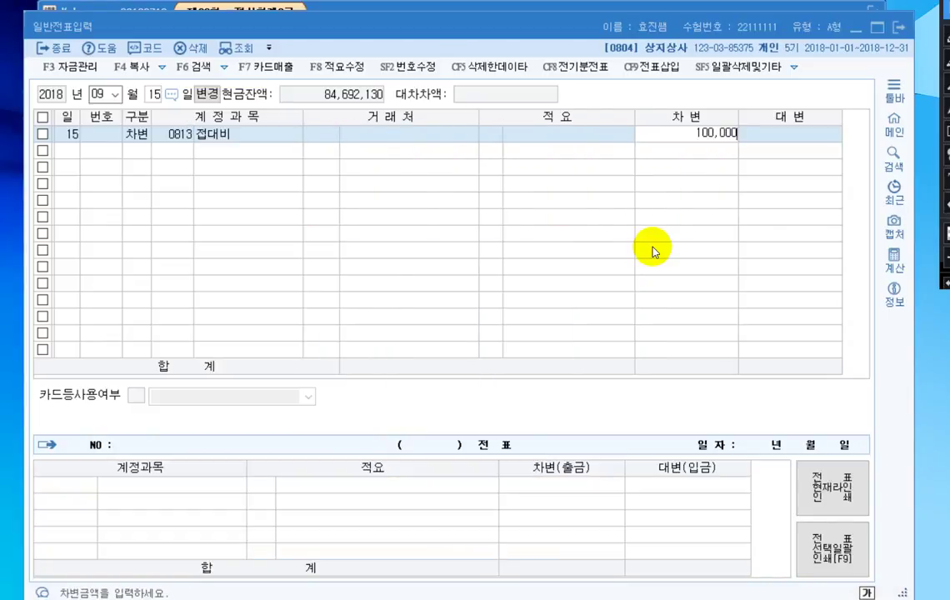
{"action": "key", "text": "Return"}
- Credit 0253 미지급금 to partner 삼성카드, then return to the PDF
{"action": "type", "text": "4"}
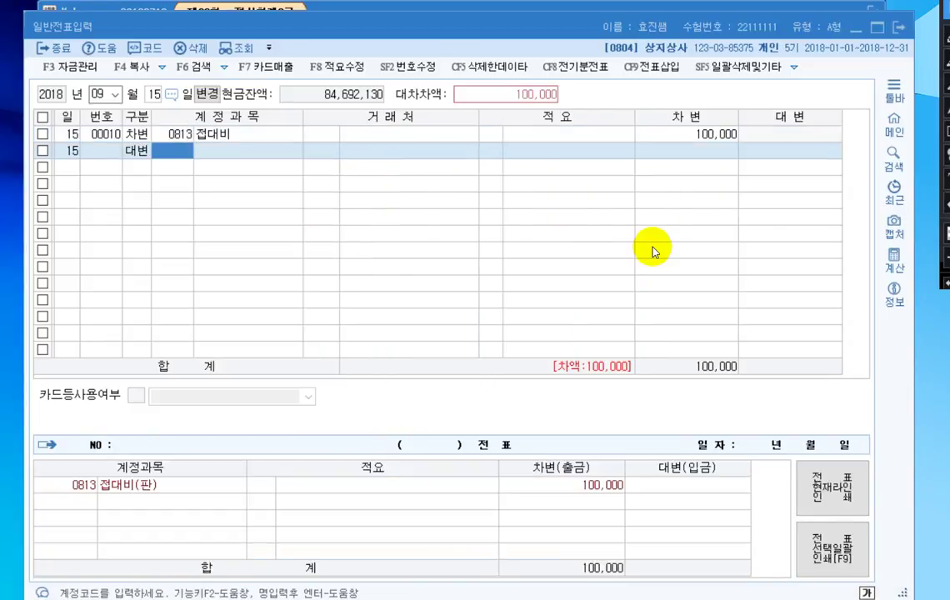
{"action": "type", "text": "253"}
{"action": "key", "text": "Return"}
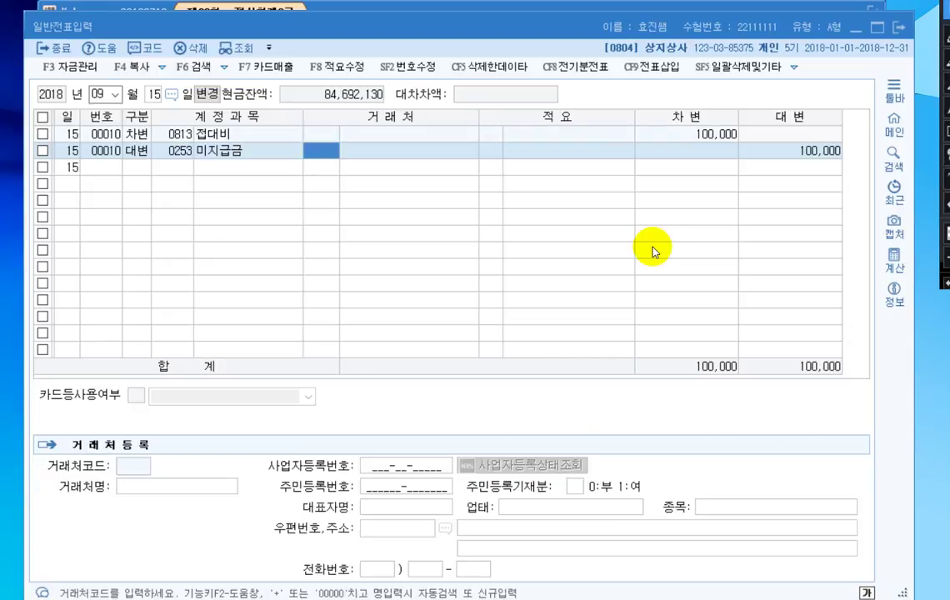
{"action": "key", "text": "plus"}
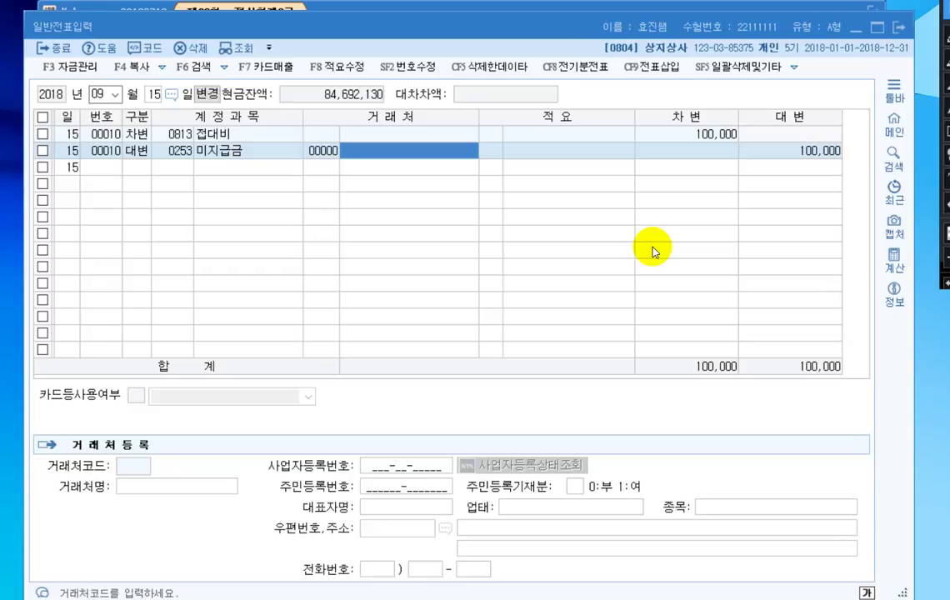
{"action": "type", "text": "삼성카드"}
{"action": "key", "text": "Return"}
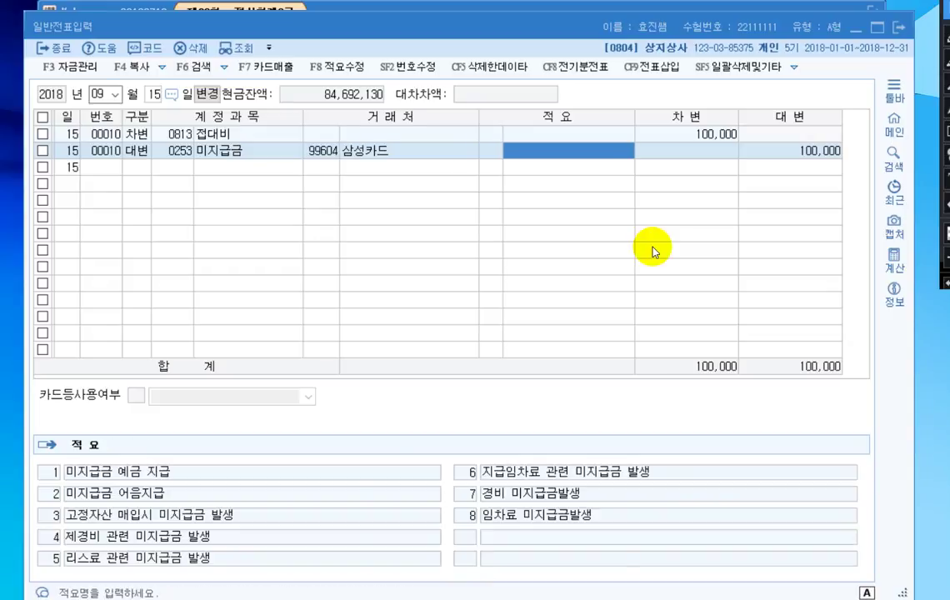
{"action": "key", "text": "Return"}
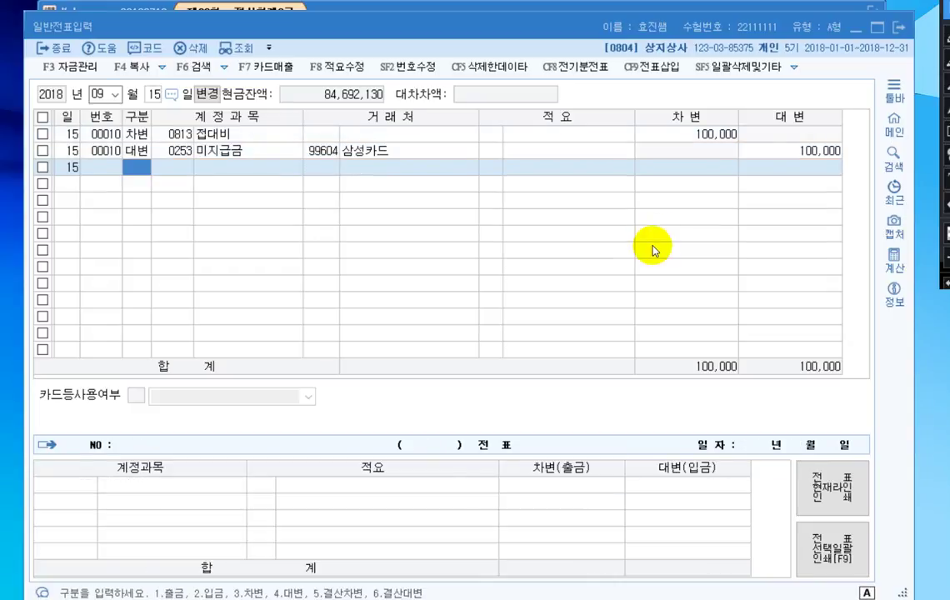
{"action": "key", "text": "alt+Tab"}
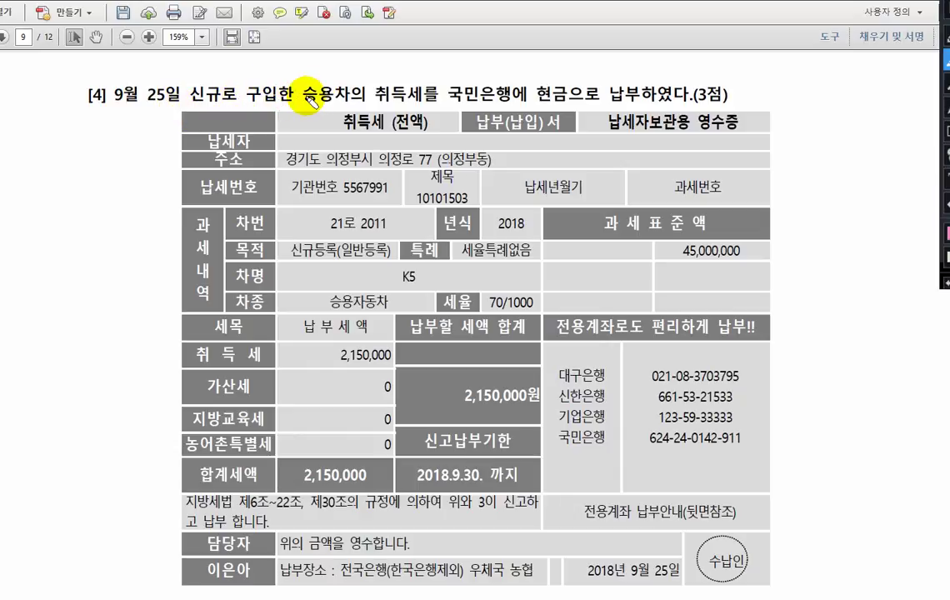
- Highlight 승용차의 취득세, the 현금 payment and the 합계세액 2,150,000 in question [4]
{"action": "left_click_drag", "start_coordinate": [299, 93], "coordinate": [438, 94]}
{"action": "left_click_drag", "start_coordinate": [536, 96], "coordinate": [593, 106]}
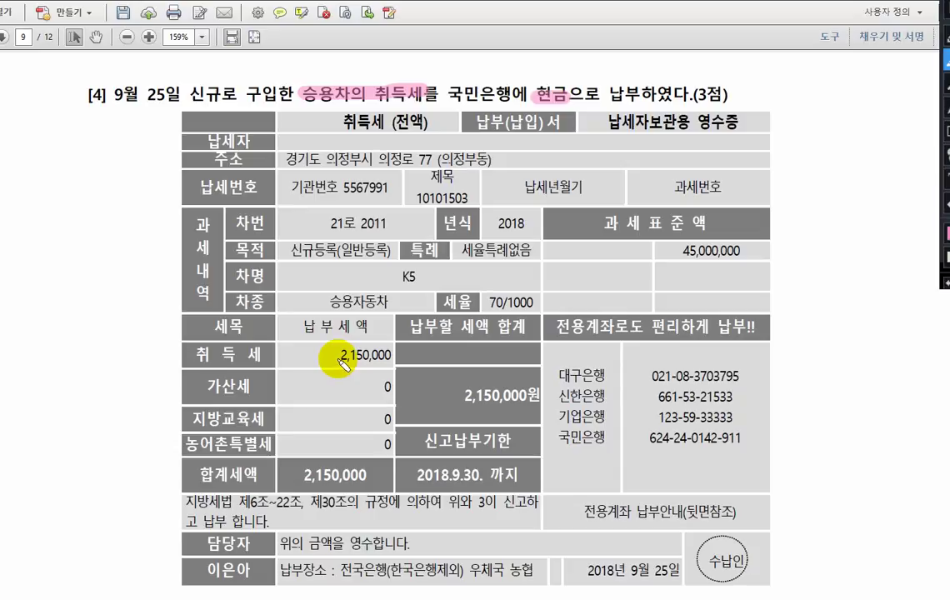
{"action": "left_click_drag", "start_coordinate": [292, 477], "coordinate": [367, 482]}
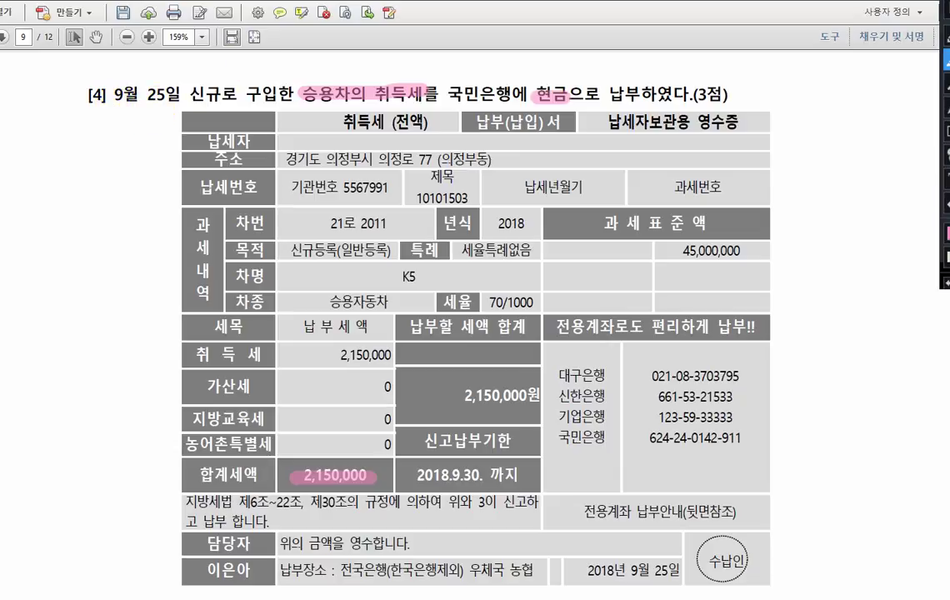
- Start a September 25 voucher debiting 0208 차량운반구 for 2,150,000
{"action": "key", "text": "alt+Tab"}
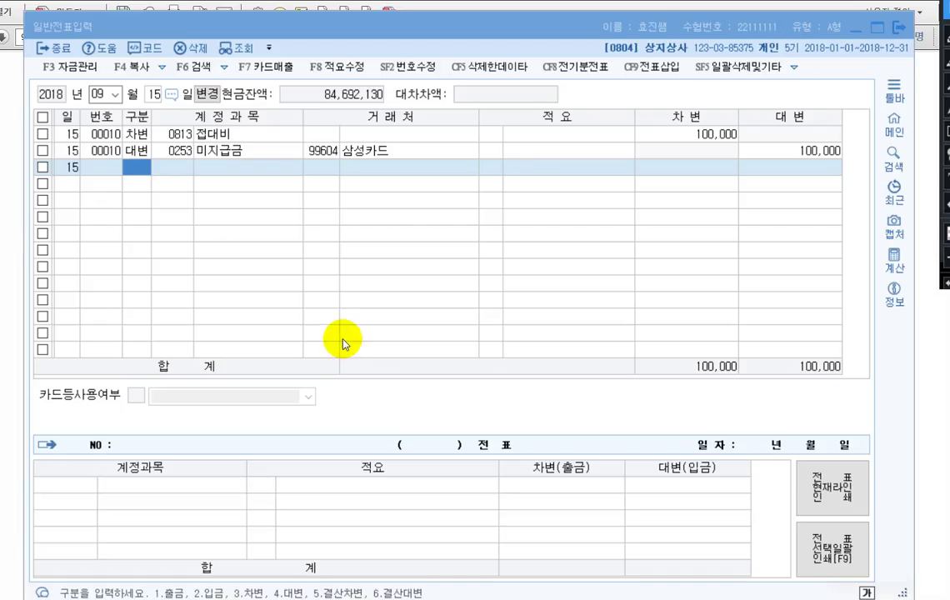
{"action": "left_click", "coordinate": [156, 96]}
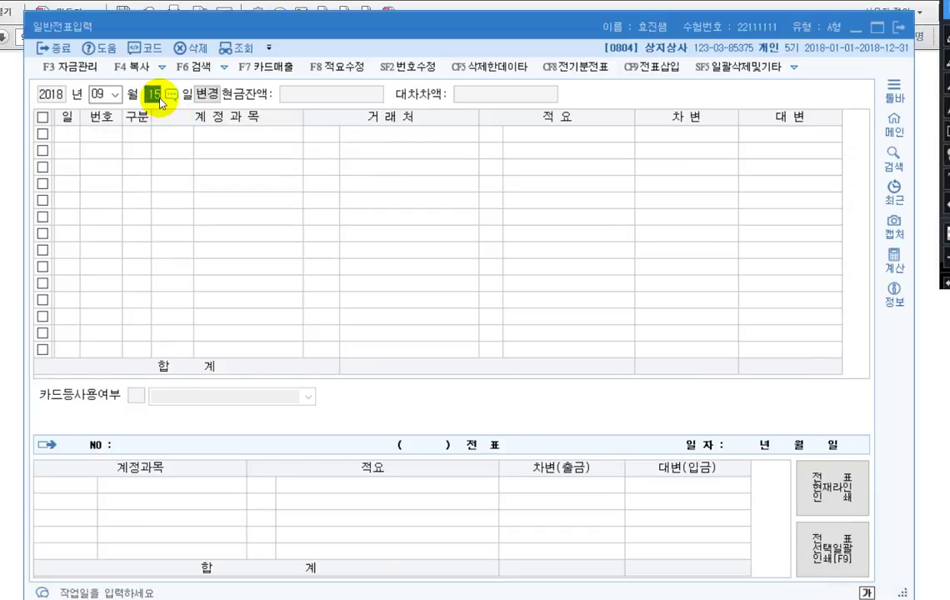
{"action": "type", "text": "25"}
{"action": "key", "text": "Return"}
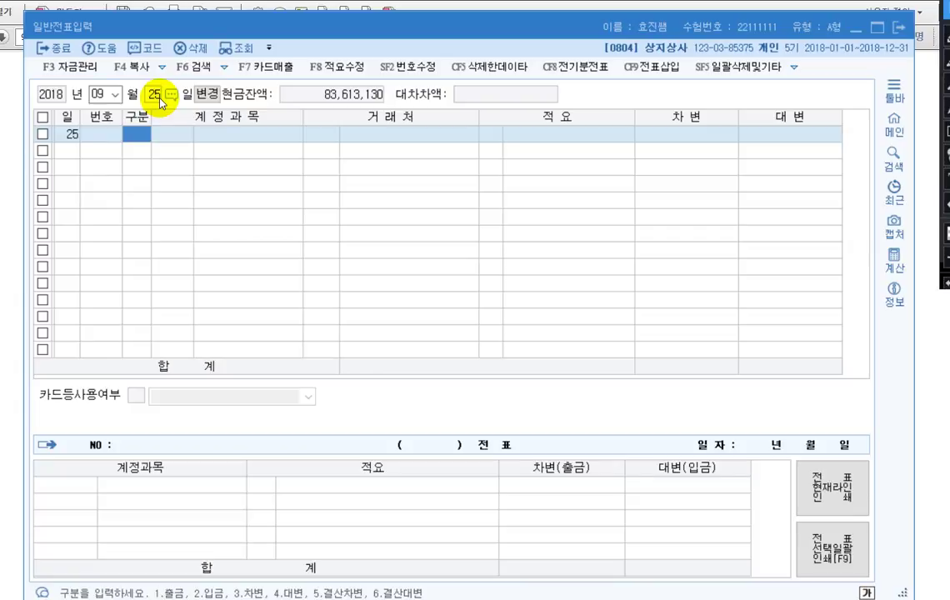
{"action": "type", "text": "3"}
{"action": "key", "text": "Return"}
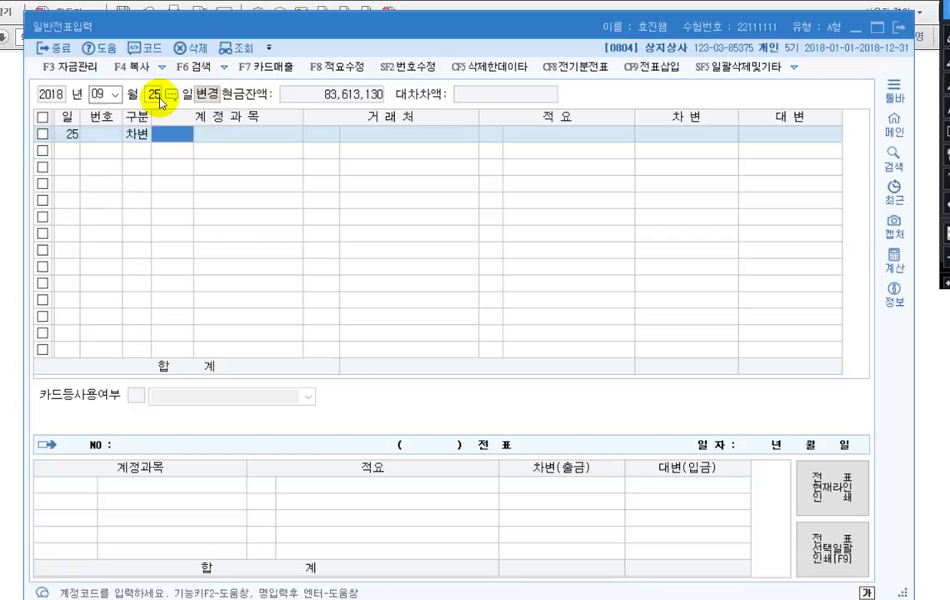
{"action": "type", "text": "208"}
{"action": "key", "text": "Return"}
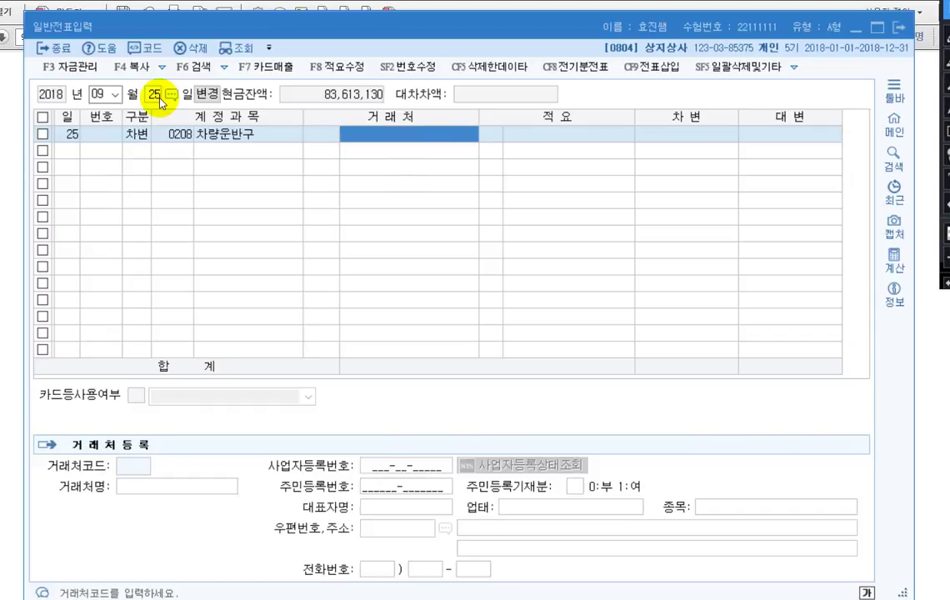
{"action": "key", "text": "Return"}
{"action": "key", "text": "Return"}
{"action": "type", "text": "2150000"}
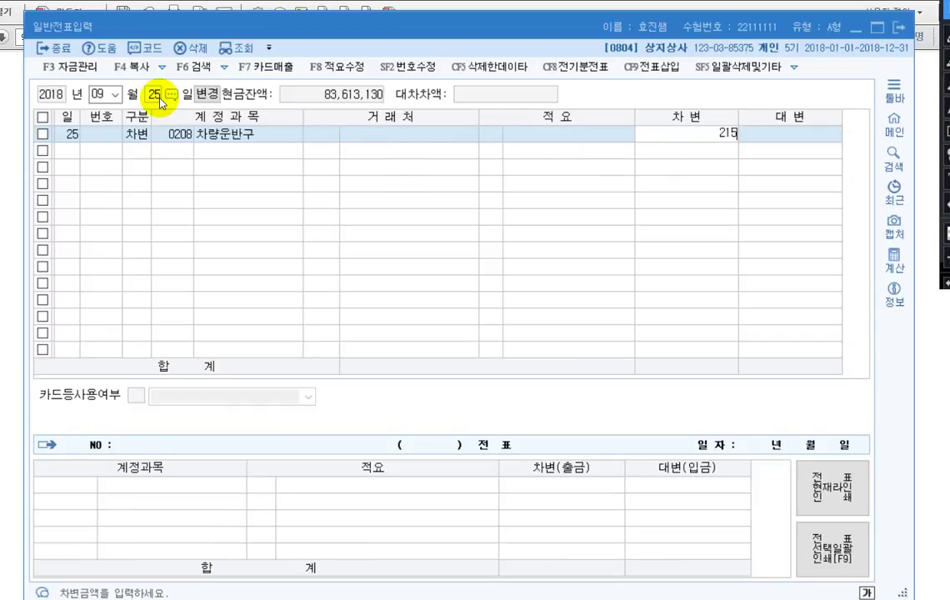
{"action": "key", "text": "Return"}
- Credit 0101 현금 for 2,150,000 to balance the voucher
{"action": "type", "text": "4"}
{"action": "key", "text": "Return"}
{"action": "type", "text": "101"}
{"action": "key", "text": "Return"}
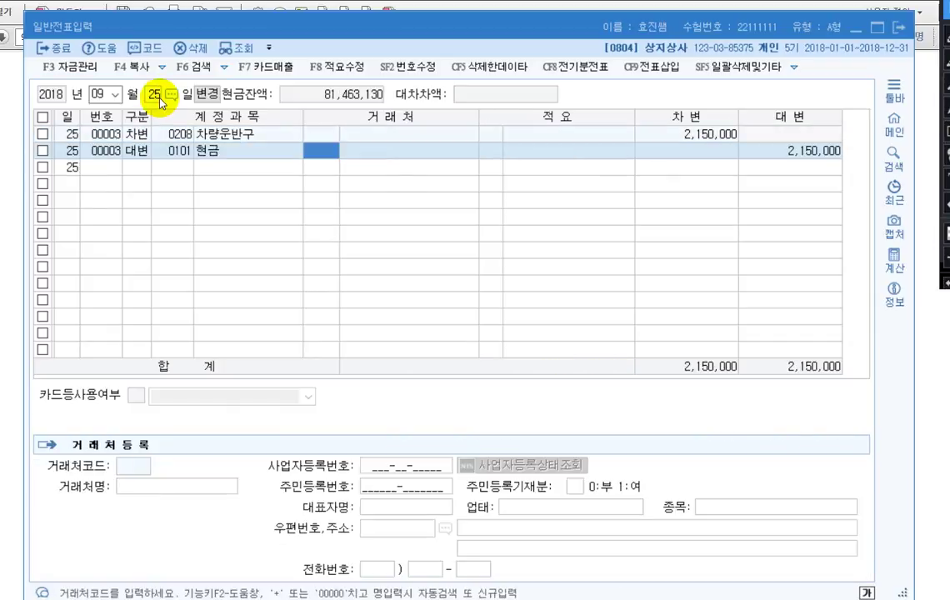
{"action": "key", "text": "Return"}
{"action": "key", "text": "Return"}
{"action": "key", "text": "Return"}
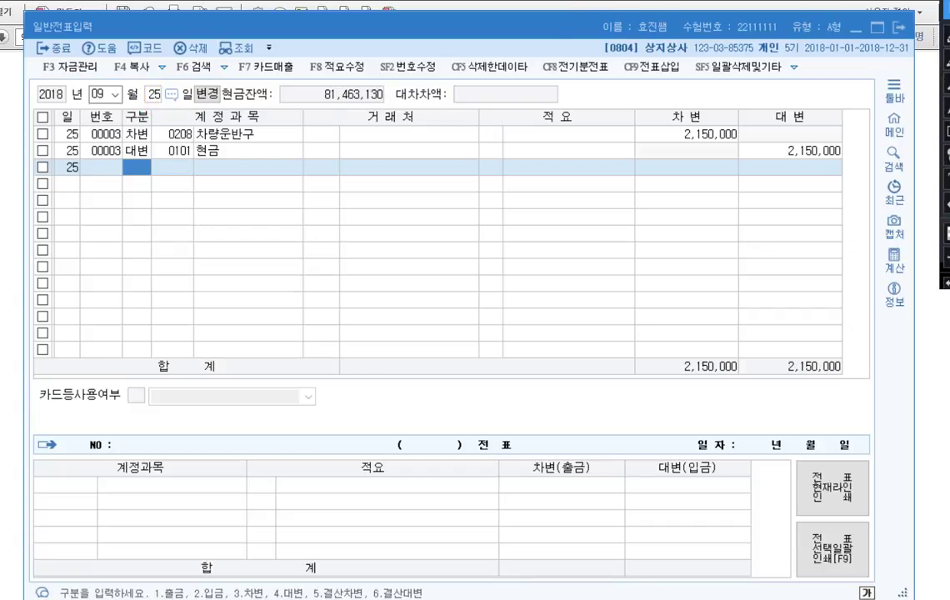
{"action": "key", "text": "alt+Tab"}
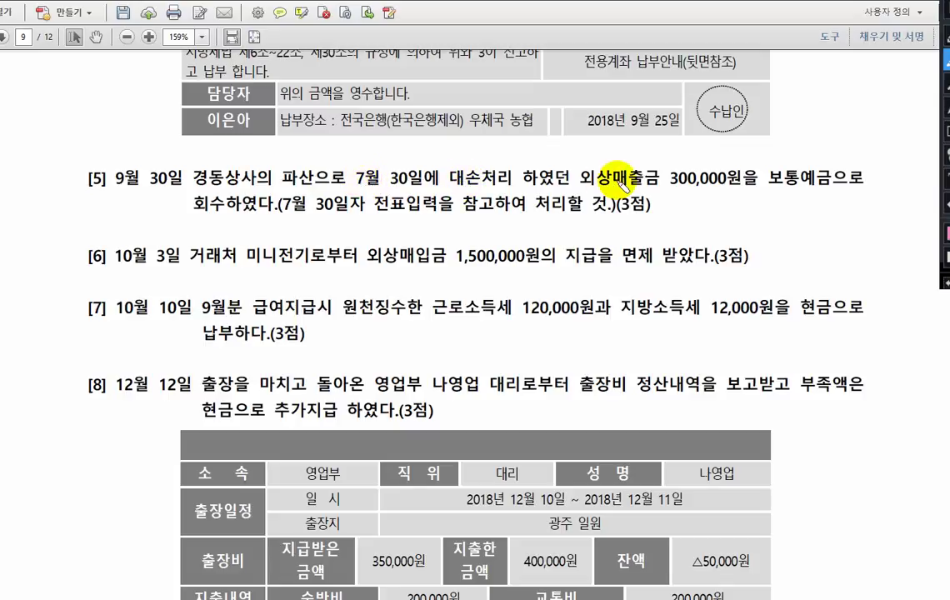
- Highlight 보통예금 and 외상매출금 in question [5] and mark splits before 경동상사 and 외상매출금
{"action": "left_click_drag", "start_coordinate": [760, 178], "coordinate": [836, 179]}
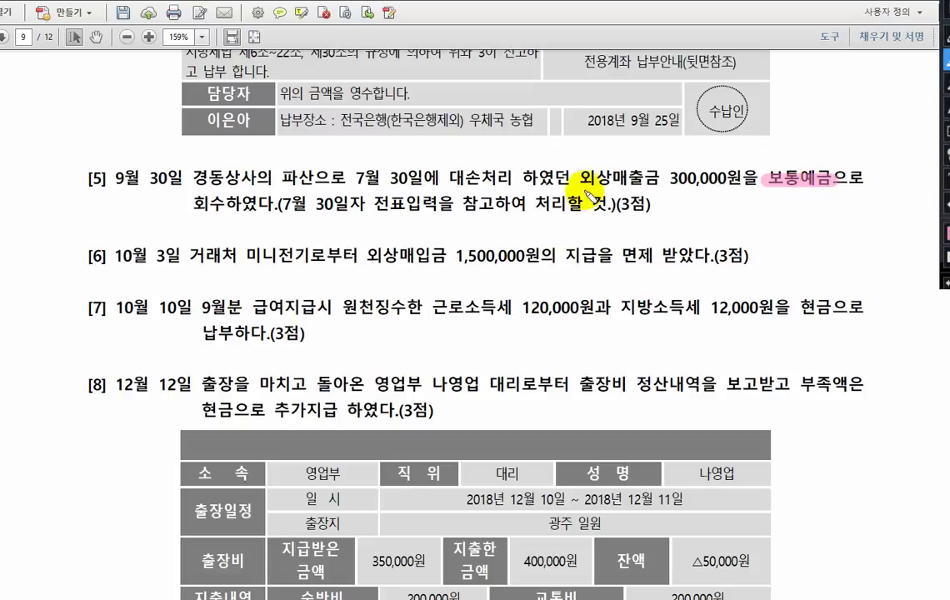
{"action": "left_click_drag", "start_coordinate": [581, 177], "coordinate": [658, 178]}
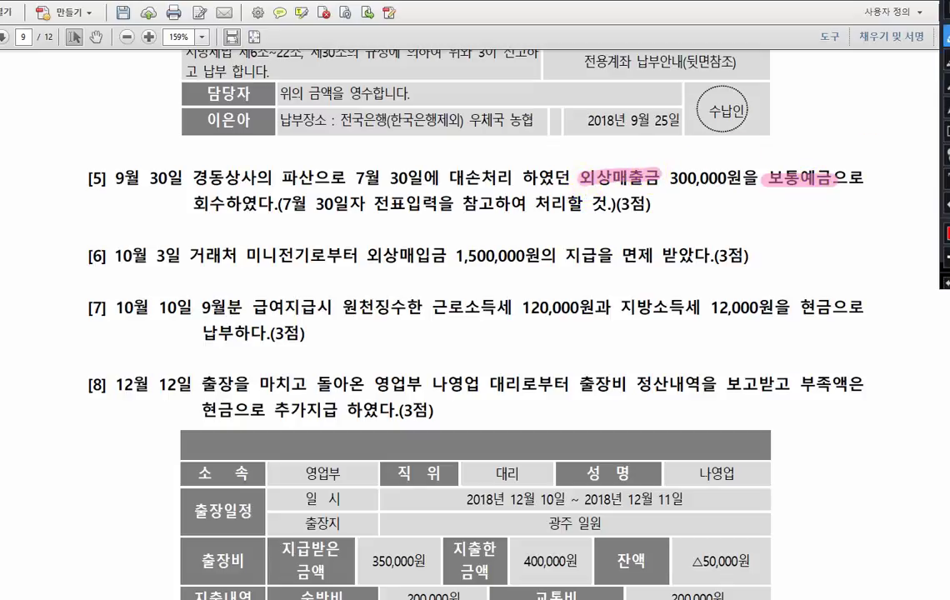
{"action": "left_click_drag", "start_coordinate": [197, 162], "coordinate": [194, 185]}
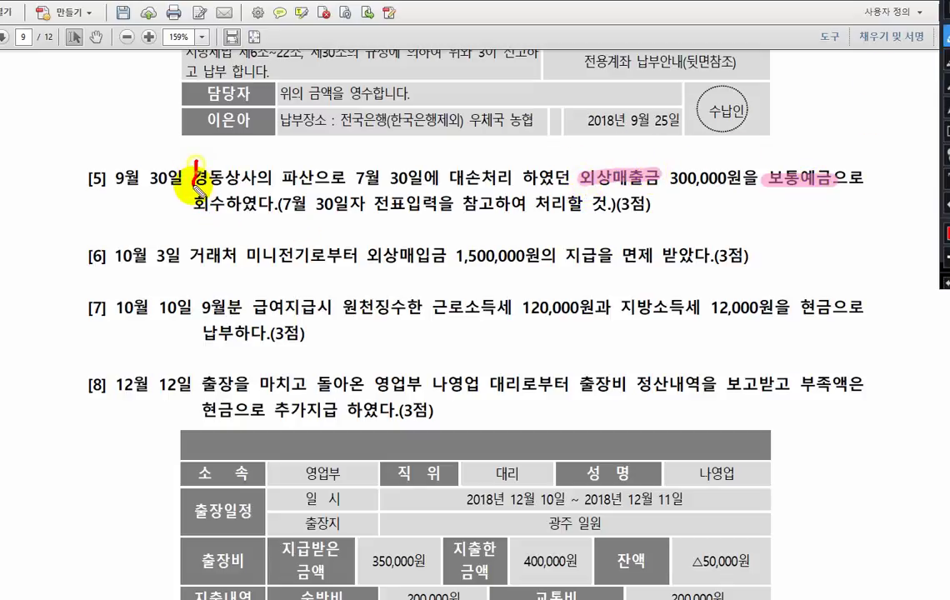
{"action": "left_click_drag", "start_coordinate": [581, 167], "coordinate": [568, 198]}
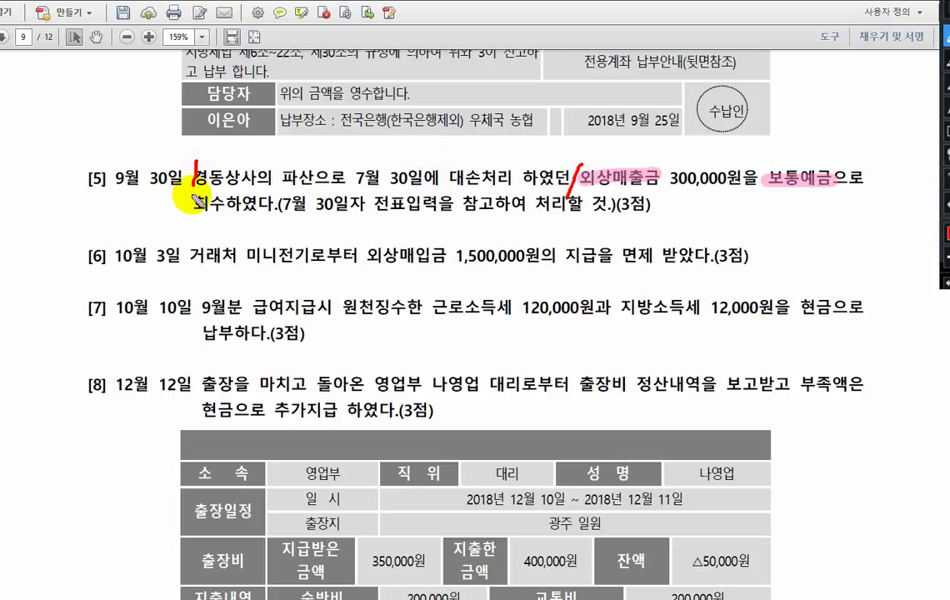
{"action": "left_click_drag", "start_coordinate": [194, 195], "coordinate": [198, 164]}
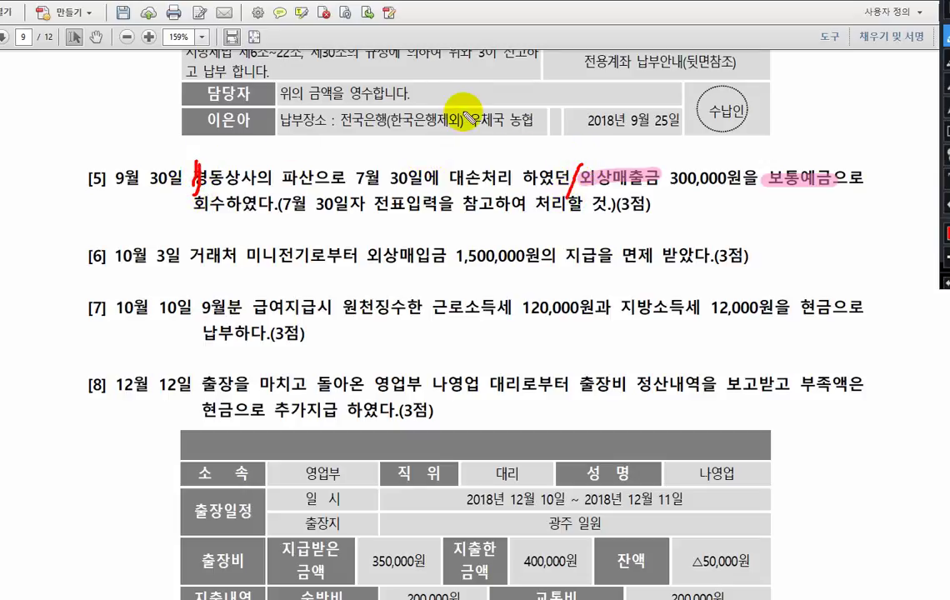
- Cross out 외상매출금 and underline the note referring to the July 30 entry
{"action": "left_click_drag", "start_coordinate": [641, 156], "coordinate": [602, 191]}
{"action": "left_click_drag", "start_coordinate": [603, 154], "coordinate": [640, 179]}
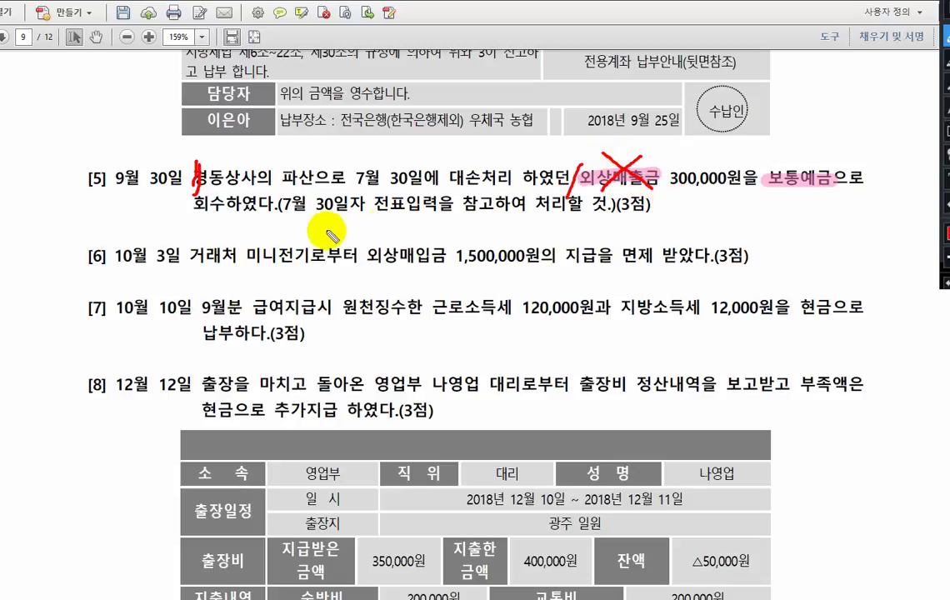
{"action": "left_click_drag", "start_coordinate": [283, 215], "coordinate": [496, 216]}
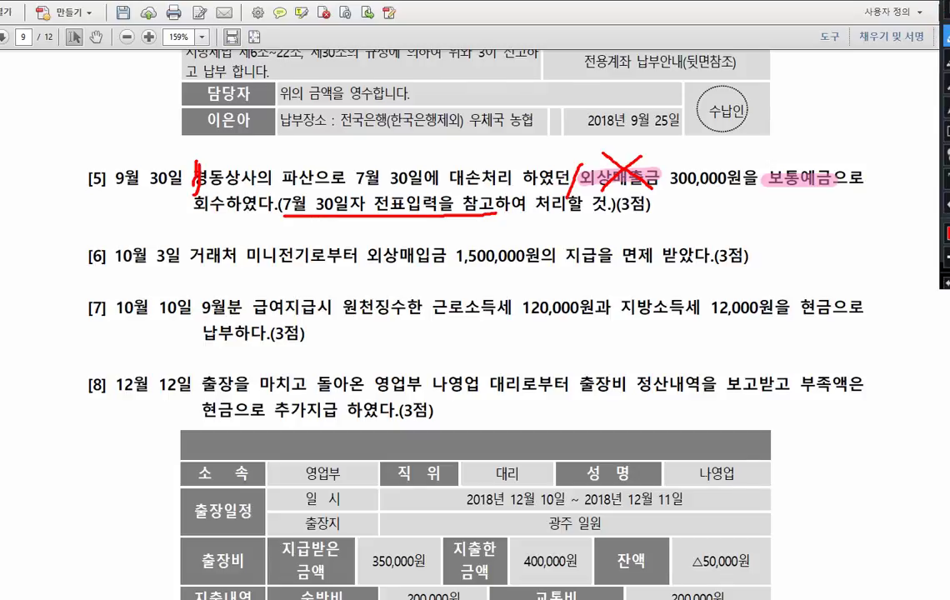
{"action": "key", "text": "alt+Tab"}
- Set the voucher date to 07/30 and inspect the first line of voucher 00005
{"action": "left_click", "coordinate": [100, 94]}
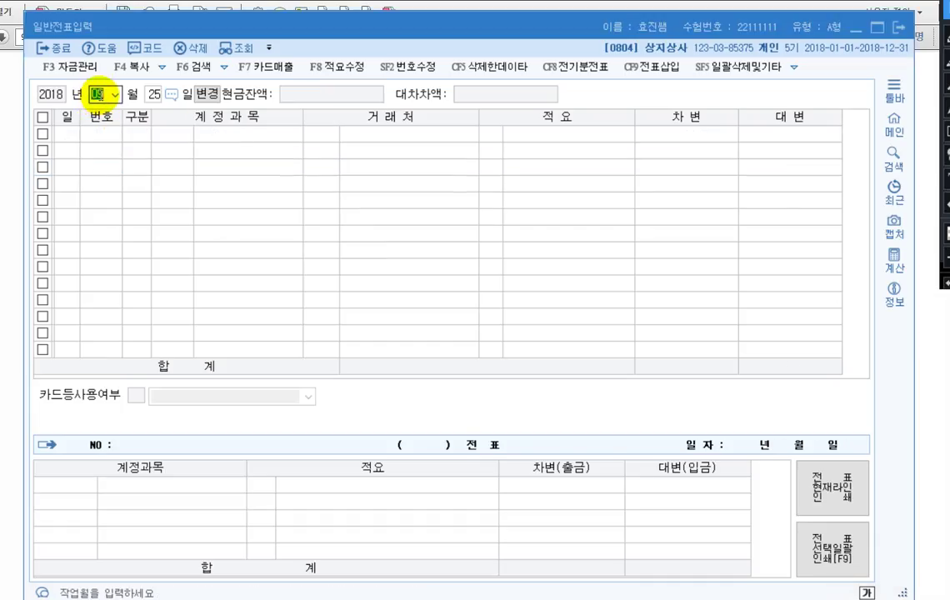
{"action": "type", "text": "7"}
{"action": "key", "text": "Return"}
{"action": "type", "text": "30"}
{"action": "key", "text": "Return"}
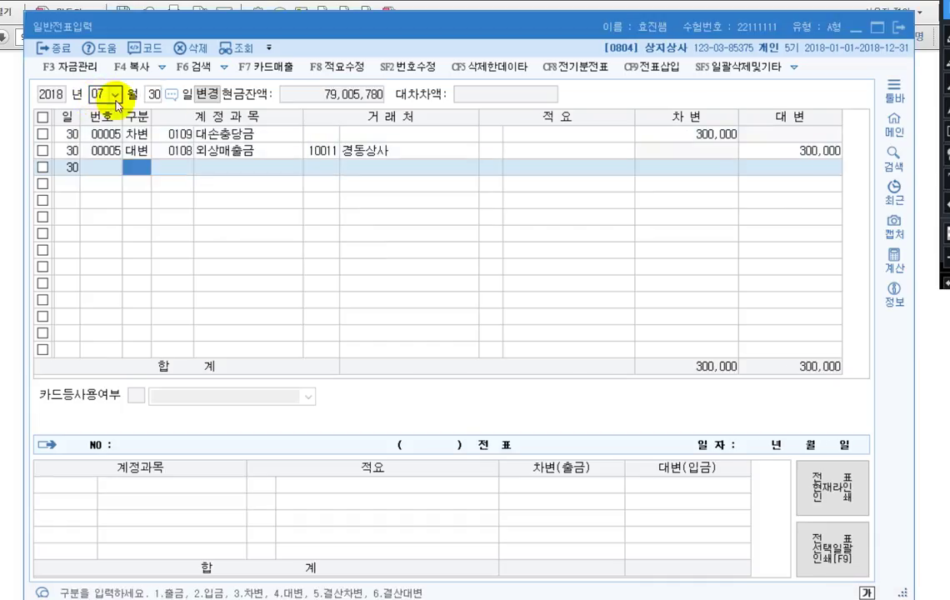
{"action": "left_click", "coordinate": [245, 140]}
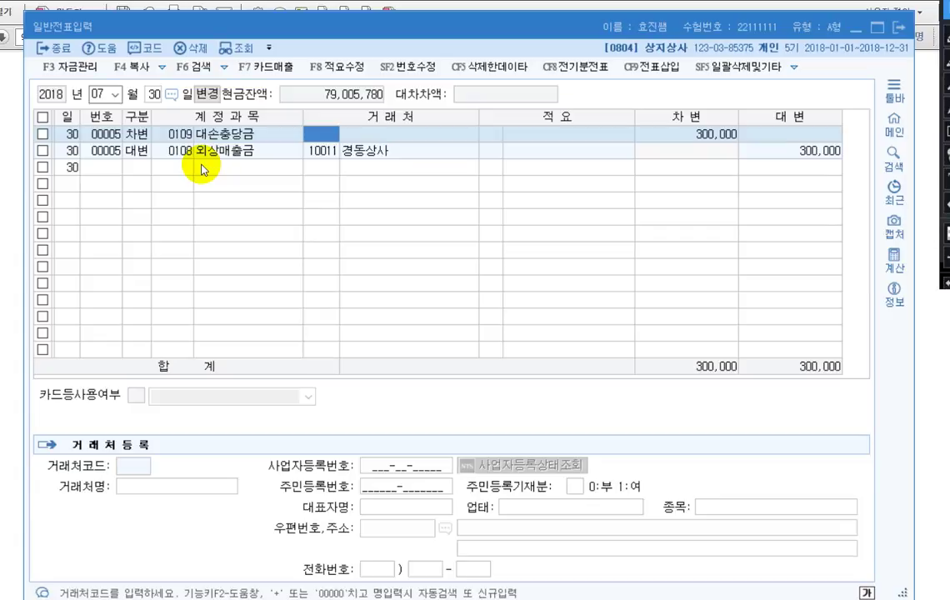
- Annotate the 대손충당금 debit line with arrows and 대/차 reminders, then clear the marks
{"action": "left_click", "coordinate": [179, 136]}
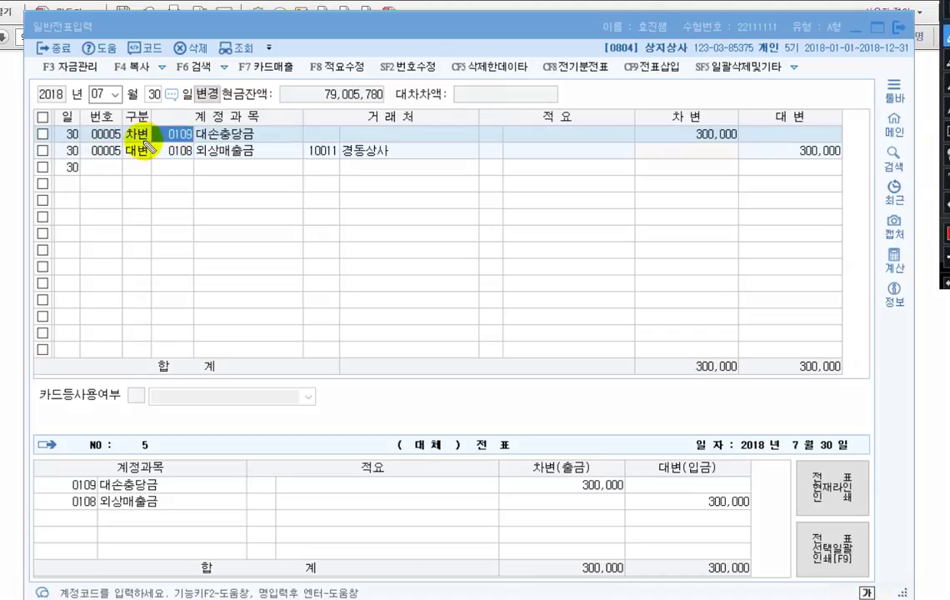
{"action": "left_click_drag", "start_coordinate": [126, 141], "coordinate": [254, 140]}
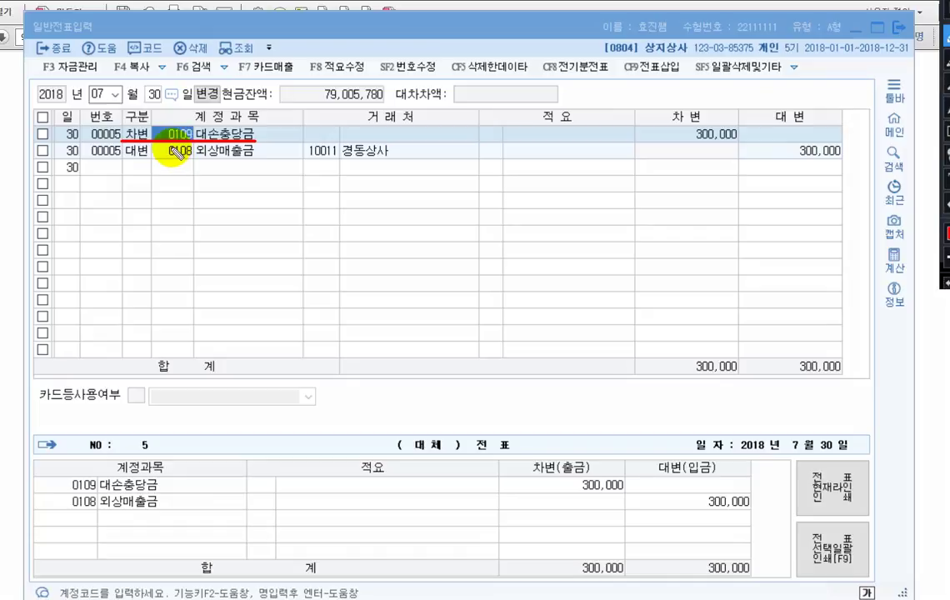
{"action": "mouse_move", "coordinate": [158, 140]}
{"action": "left_mouse_down"}
{"action": "mouse_move", "coordinate": [225, 182]}
{"action": "mouse_move", "coordinate": [218, 210]}
{"action": "mouse_move", "coordinate": [281, 193]}
{"action": "mouse_move", "coordinate": [310, 225]}
{"action": "left_mouse_up"}
{"action": "mouse_move", "coordinate": [63, 185]}
{"action": "left_mouse_down"}
{"action": "mouse_move", "coordinate": [85, 204]}
{"action": "mouse_move", "coordinate": [98, 200]}
{"action": "mouse_move", "coordinate": [100, 227]}
{"action": "left_mouse_up"}
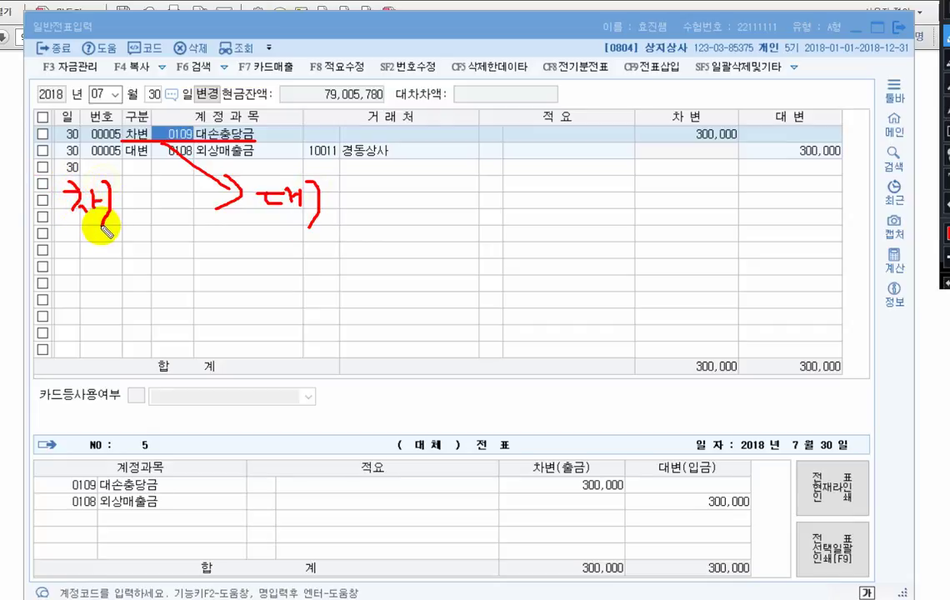
{"action": "mouse_move", "coordinate": [129, 185]}
{"action": "left_mouse_down"}
{"action": "mouse_move", "coordinate": [136, 212]}
{"action": "mouse_move", "coordinate": [155, 215]}
{"action": "left_mouse_up"}
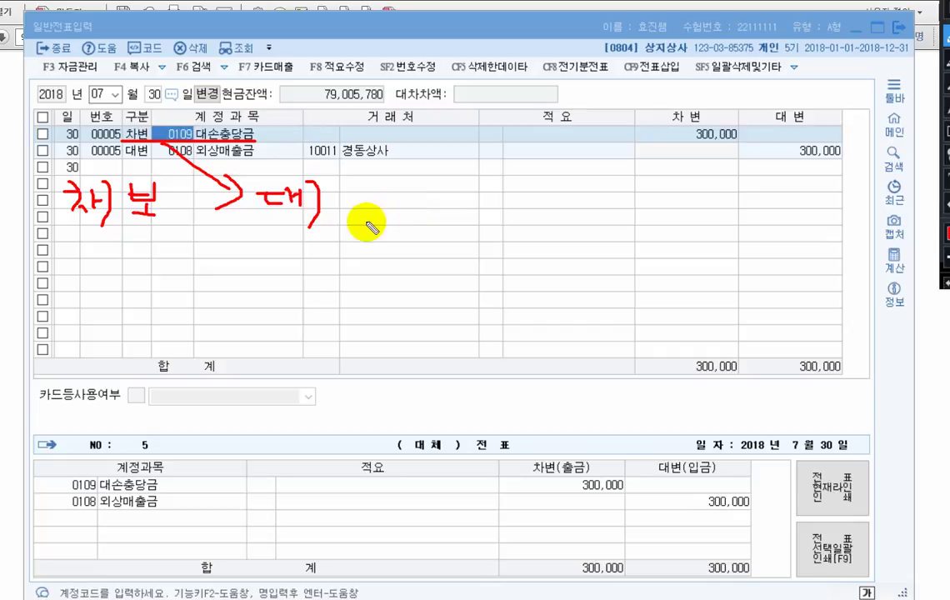
{"action": "left_click_drag", "start_coordinate": [310, 226], "coordinate": [407, 219]}
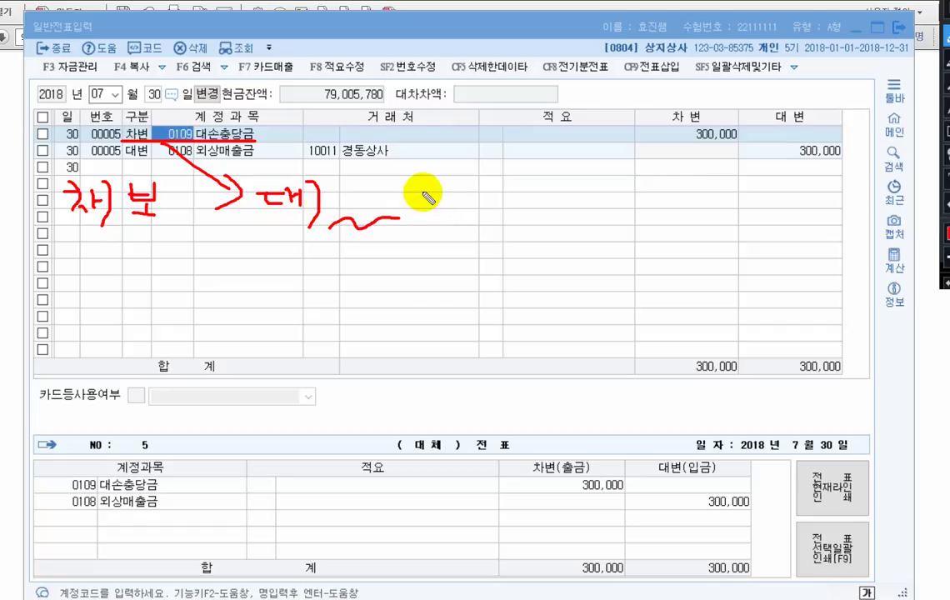
{"action": "key", "text": "Escape"}
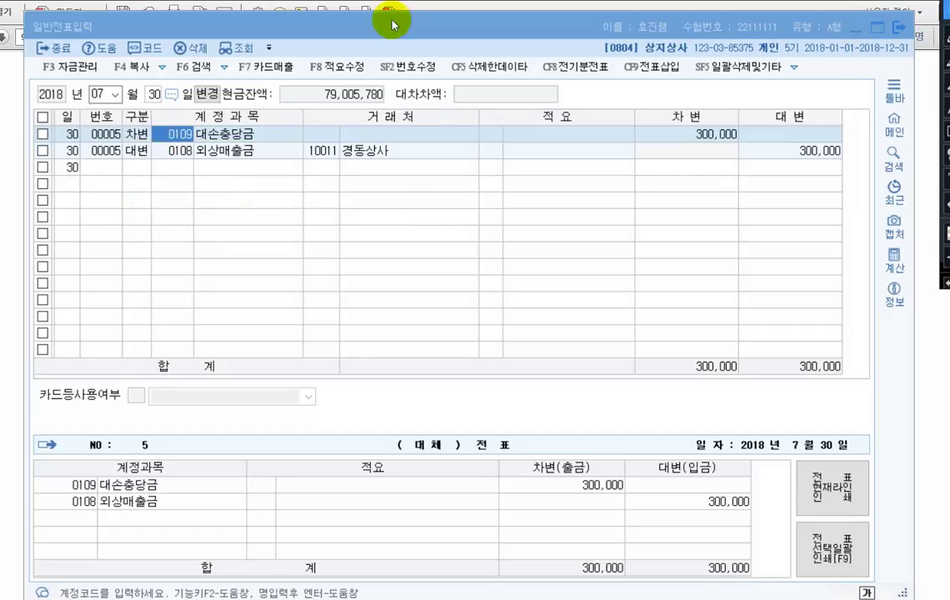
- Start a September 30 voucher debiting 0103 보통예금 for 300,000
{"action": "left_click", "coordinate": [98, 94]}
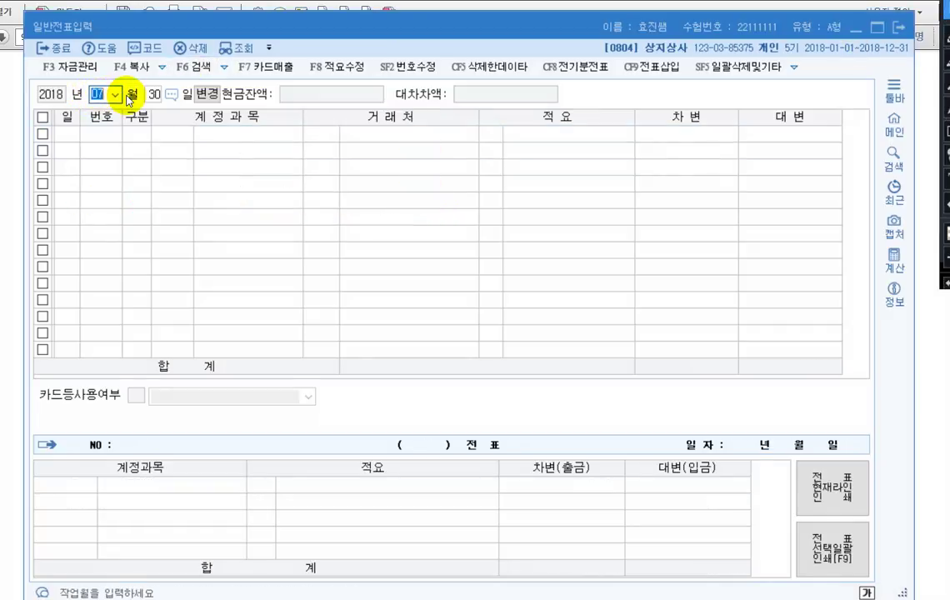
{"action": "type", "text": "0930"}
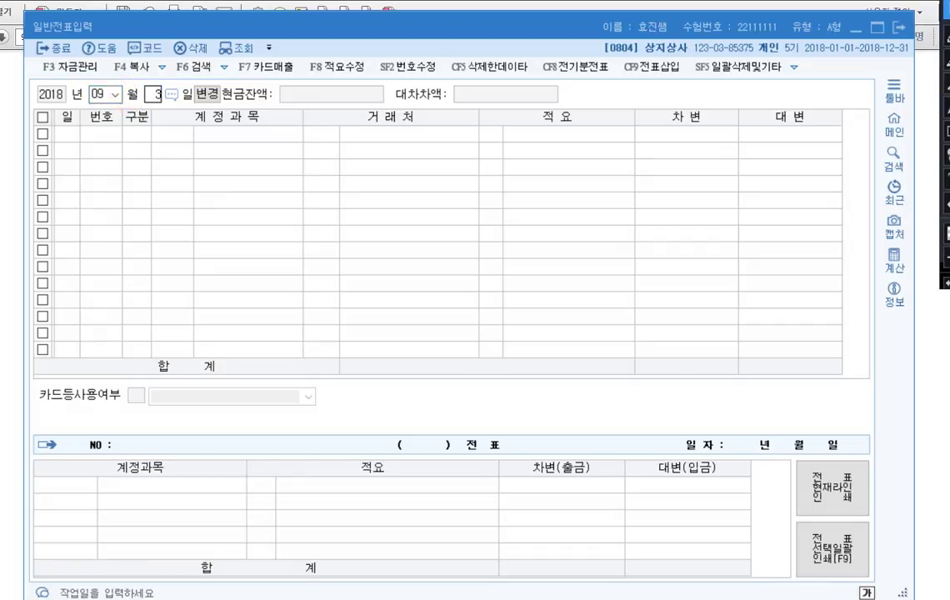
{"action": "type", "text": "3"}
{"action": "key", "text": "Return"}
{"action": "type", "text": "10"}
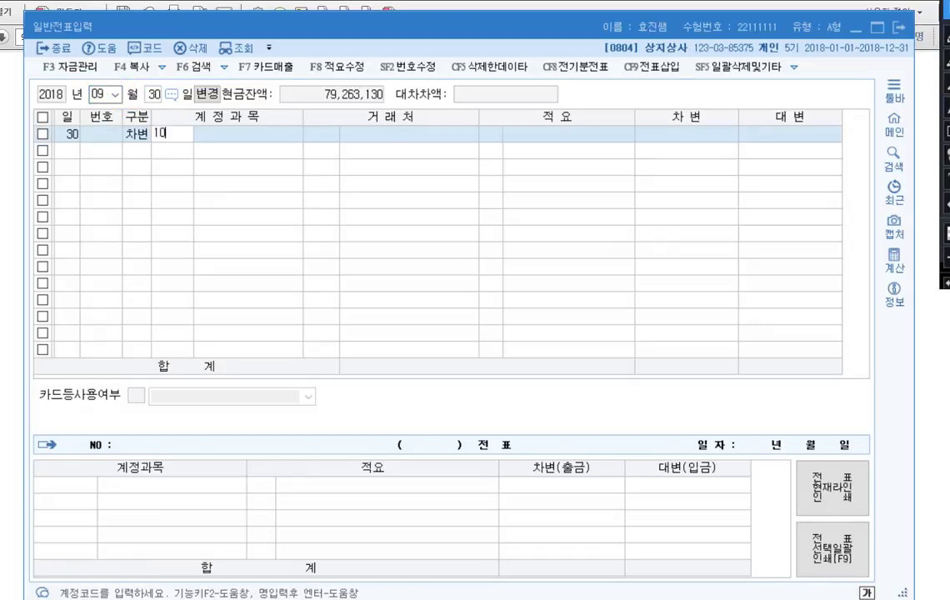
{"action": "type", "text": "3"}
{"action": "key", "text": "Return"}
{"action": "key", "text": "Return"}
{"action": "key", "text": "Return"}
{"action": "type", "text": "300,000"}
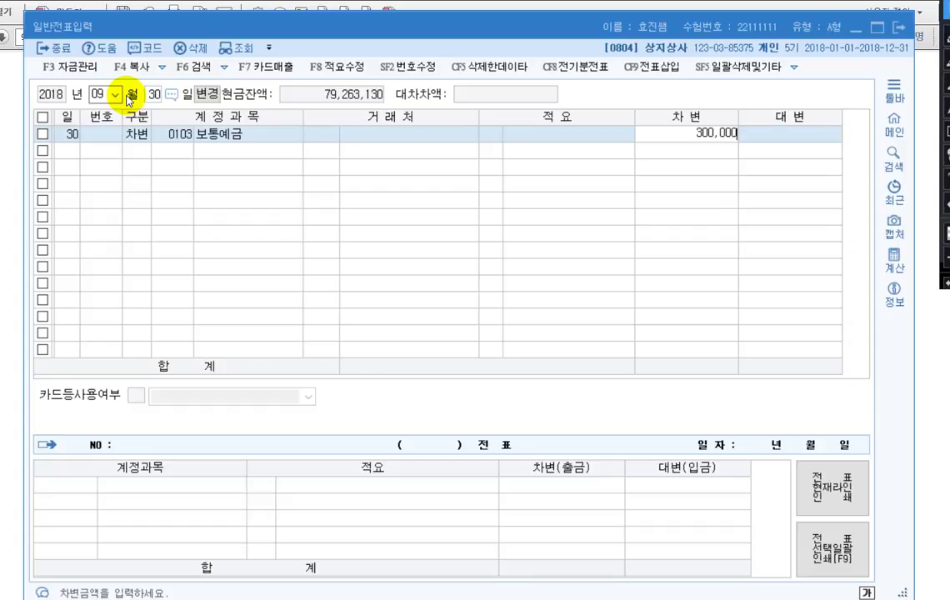
{"action": "key", "text": "Return"}
{"action": "type", "text": "4"}
{"action": "key", "text": "Return"}
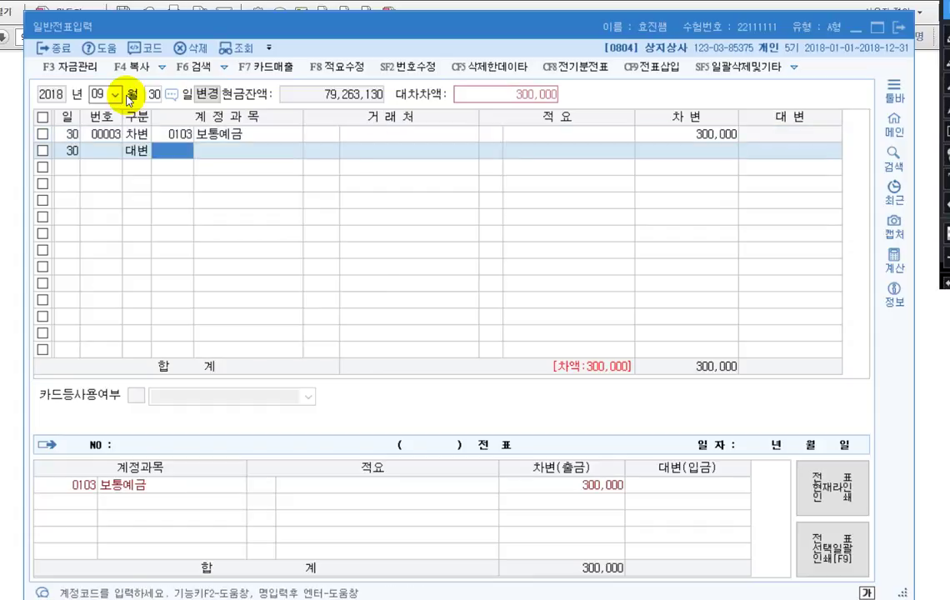
- Credit 0109 대손충당금 for 300,000, found through the F2 account search
{"action": "key", "text": "F2"}
{"action": "type", "text": "대손충당금"}
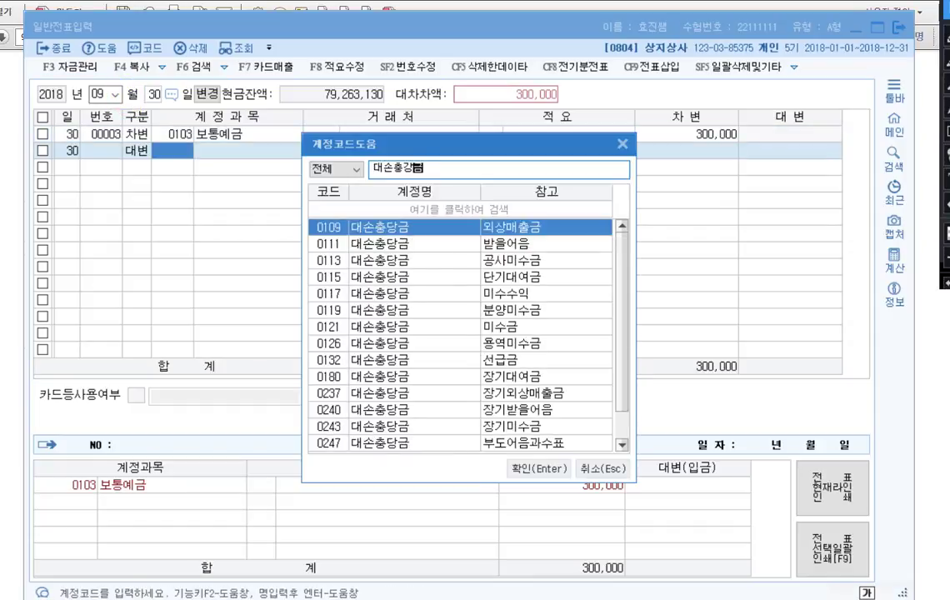
{"action": "key", "text": "BackSpace"}
{"action": "key", "text": "BackSpace"}
{"action": "key", "text": "BackSpace"}
{"action": "type", "text": "당금"}
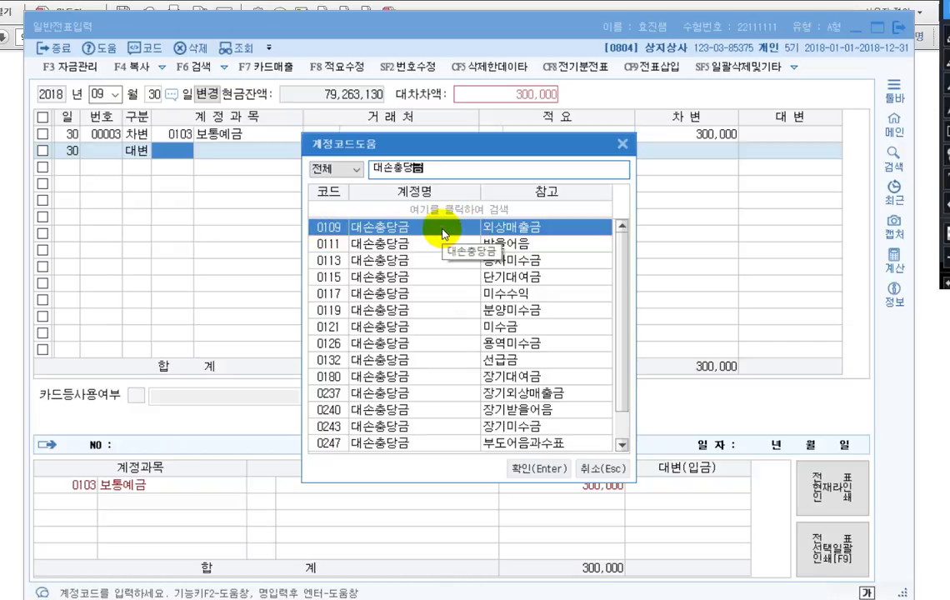
{"action": "double_click", "coordinate": [441, 233]}
{"action": "key", "text": "Return"}
{"action": "key", "text": "Return"}
{"action": "key", "text": "Return"}
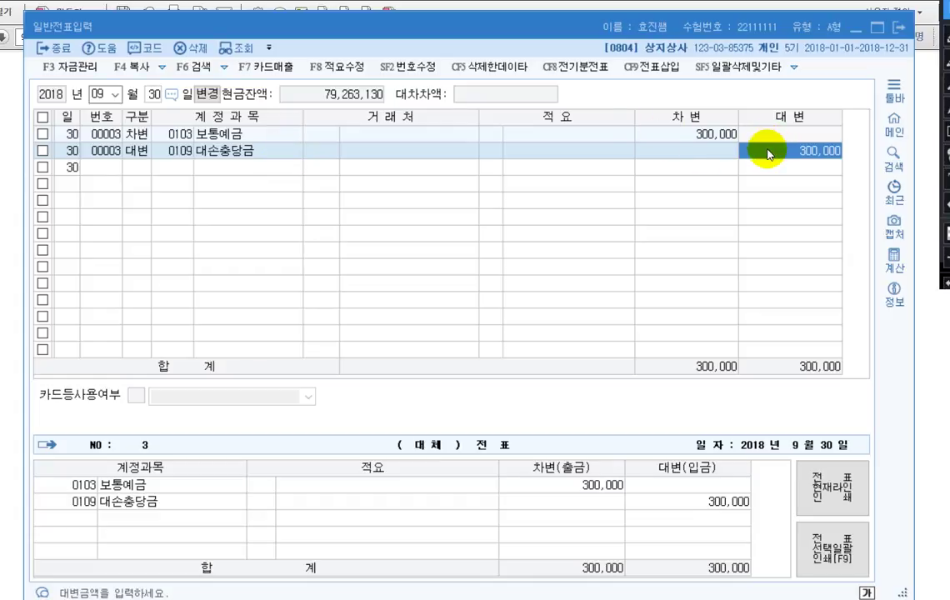
{"action": "left_click", "coordinate": [181, 157]}
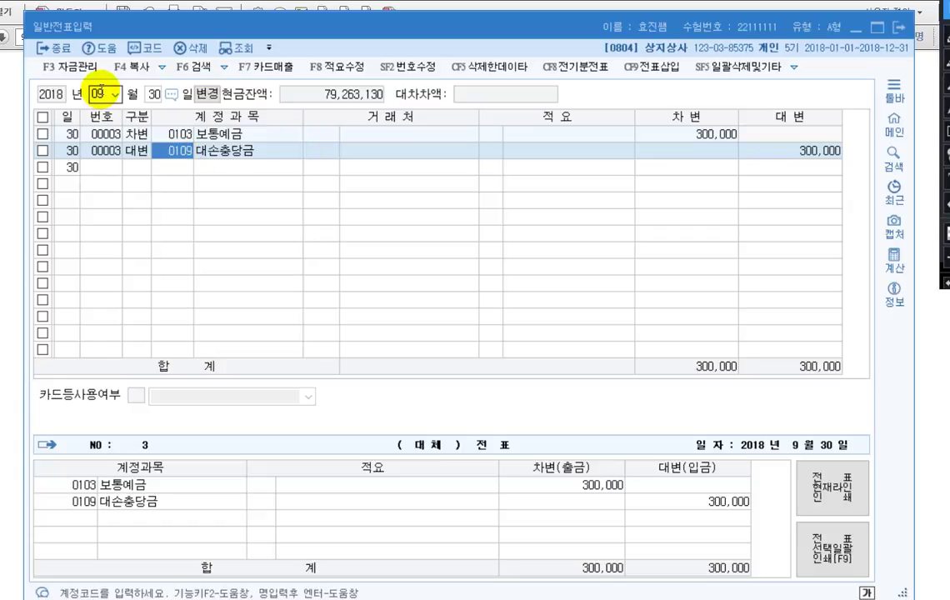
- Recheck the July 30 entry's 대손충당금 debit before returning to the exam paper
{"action": "left_click", "coordinate": [100, 93]}
{"action": "type", "text": "7"}
{"action": "key", "text": "Return"}
{"action": "type", "text": "3"}
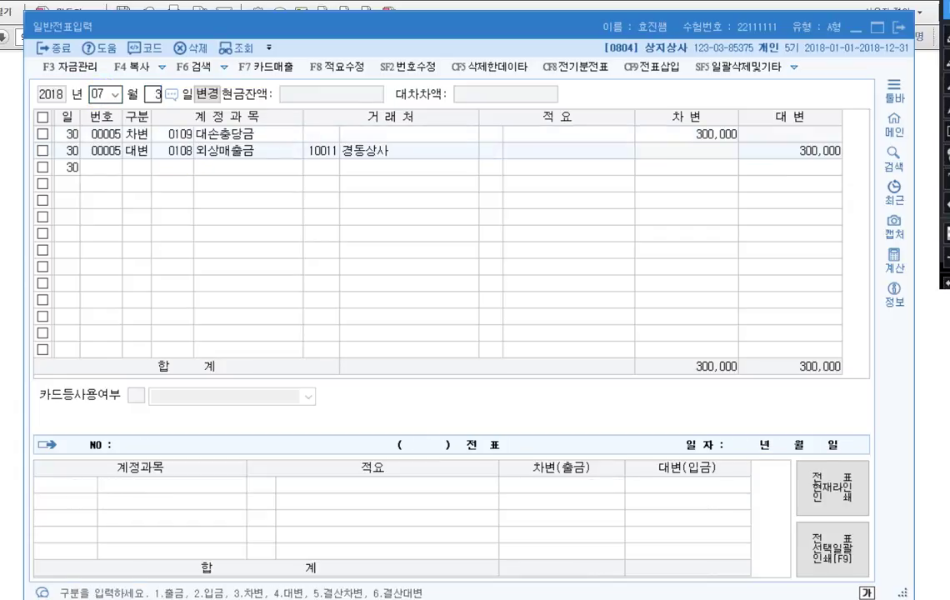
{"action": "type", "text": "0"}
{"action": "key", "text": "Return"}
{"action": "left_click", "coordinate": [171, 132]}
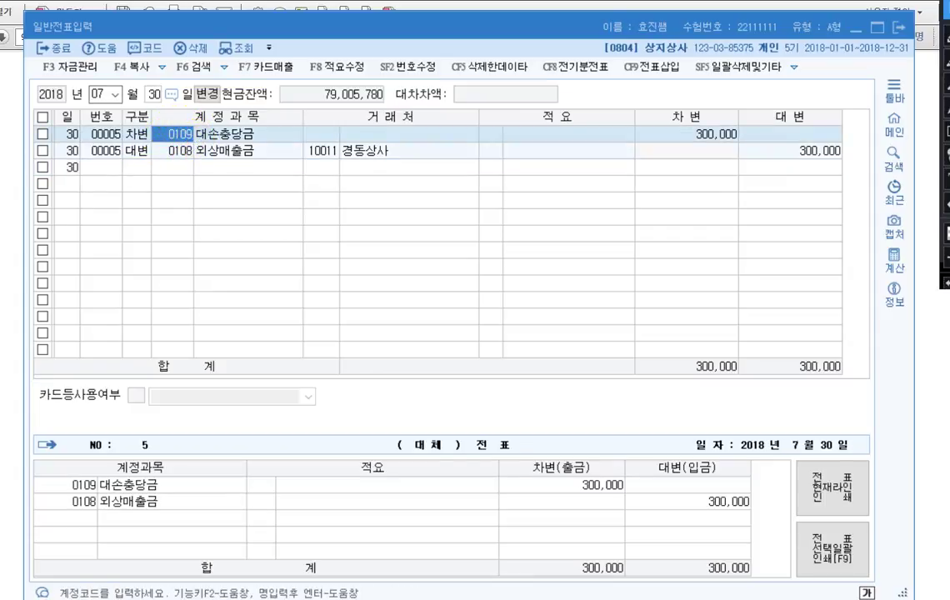
{"action": "key", "text": "alt+Tab"}
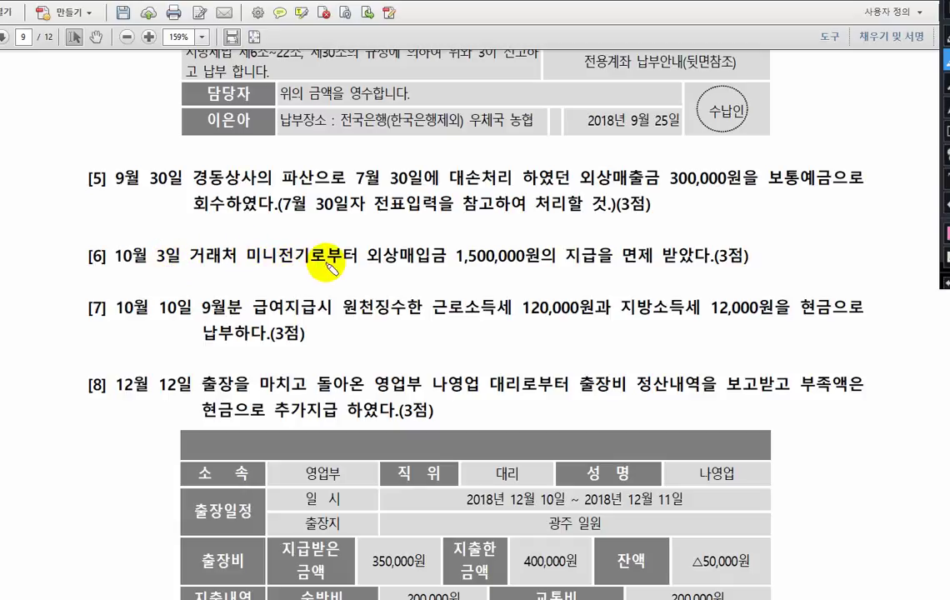
- Highlight 외상매입금 and 면제, draw arrows toward the 1,500,000 amount, and underline 미니전기
{"action": "left_click_drag", "start_coordinate": [375, 259], "coordinate": [442, 260]}
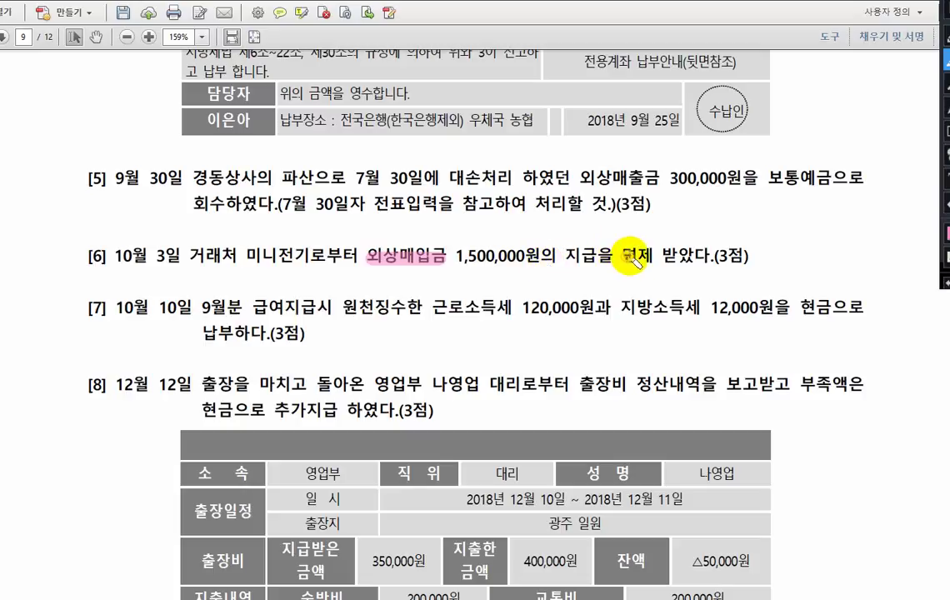
{"action": "left_click_drag", "start_coordinate": [622, 260], "coordinate": [662, 260]}
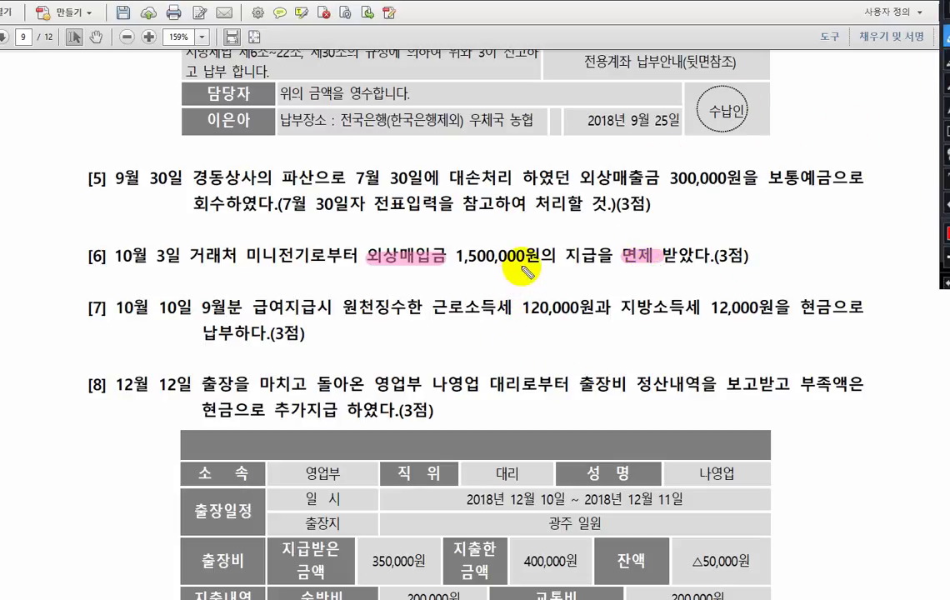
{"action": "left_click_drag", "start_coordinate": [495, 296], "coordinate": [523, 258]}
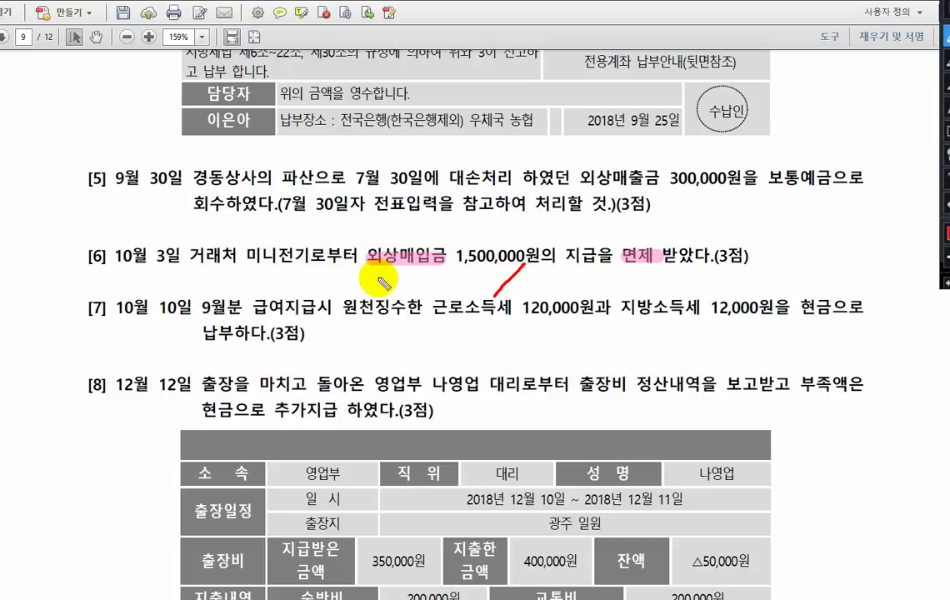
{"action": "left_click_drag", "start_coordinate": [399, 260], "coordinate": [414, 266]}
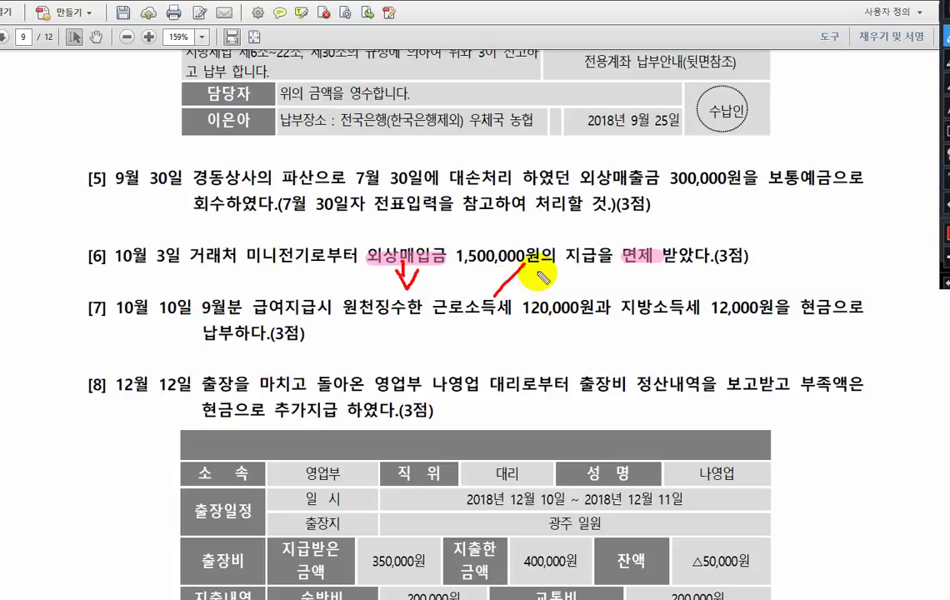
{"action": "mouse_move", "coordinate": [622, 267]}
{"action": "left_mouse_down"}
{"action": "mouse_move", "coordinate": [665, 267]}
{"action": "mouse_move", "coordinate": [542, 283]}
{"action": "mouse_move", "coordinate": [556, 288]}
{"action": "left_mouse_up"}
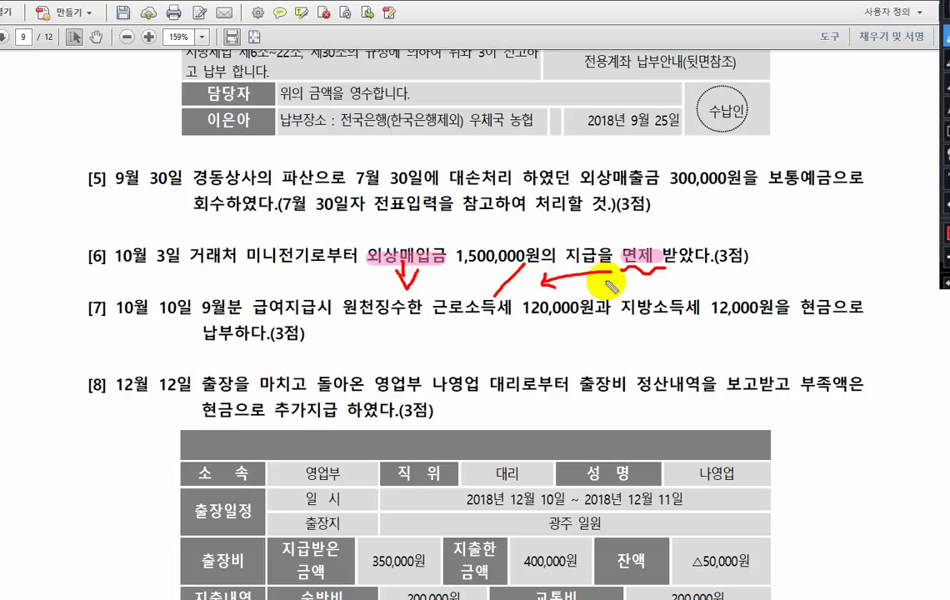
{"action": "mouse_move", "coordinate": [609, 280]}
{"action": "left_mouse_down"}
{"action": "mouse_move", "coordinate": [633, 293]}
{"action": "mouse_move", "coordinate": [644, 277]}
{"action": "mouse_move", "coordinate": [659, 292]}
{"action": "left_mouse_up"}
{"action": "mouse_move", "coordinate": [249, 273]}
{"action": "left_mouse_down"}
{"action": "mouse_move", "coordinate": [288, 263]}
{"action": "mouse_move", "coordinate": [332, 275]}
{"action": "left_mouse_up"}
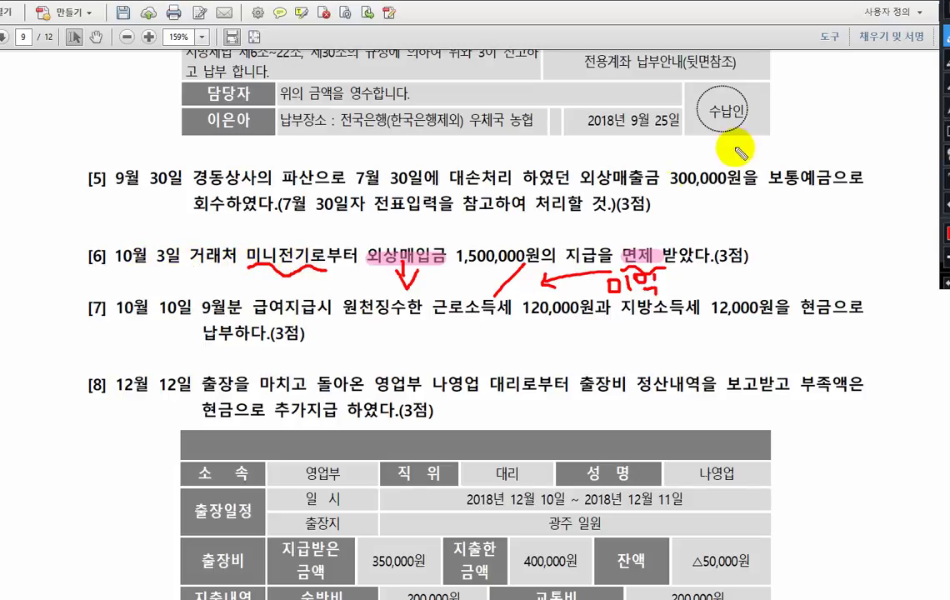
{"action": "key", "text": "alt+Tab"}
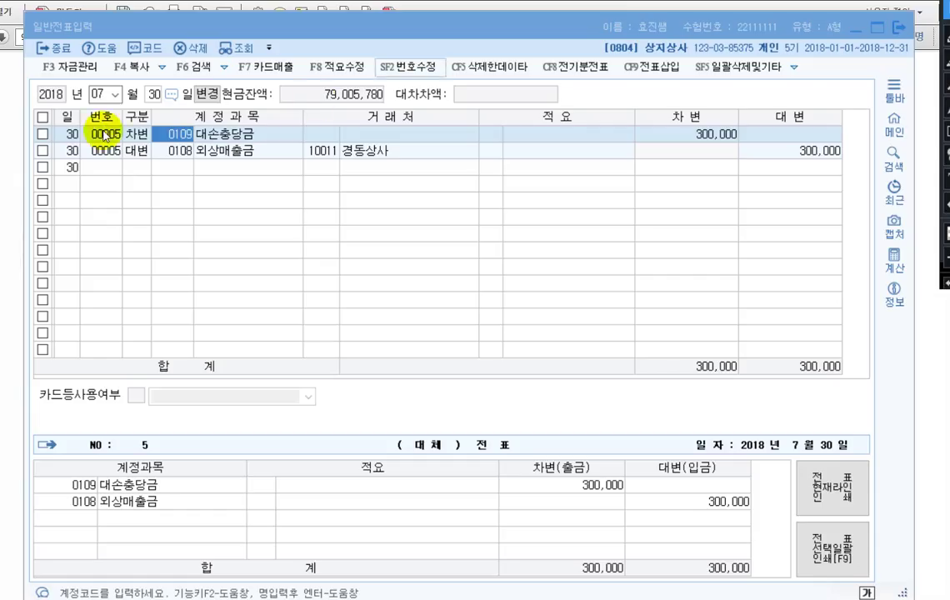
- Start an October 3 voucher debiting 0251 외상매입금 1,500,000 for vendor 미니전기
{"action": "left_click", "coordinate": [100, 92]}
{"action": "type", "text": "10"}
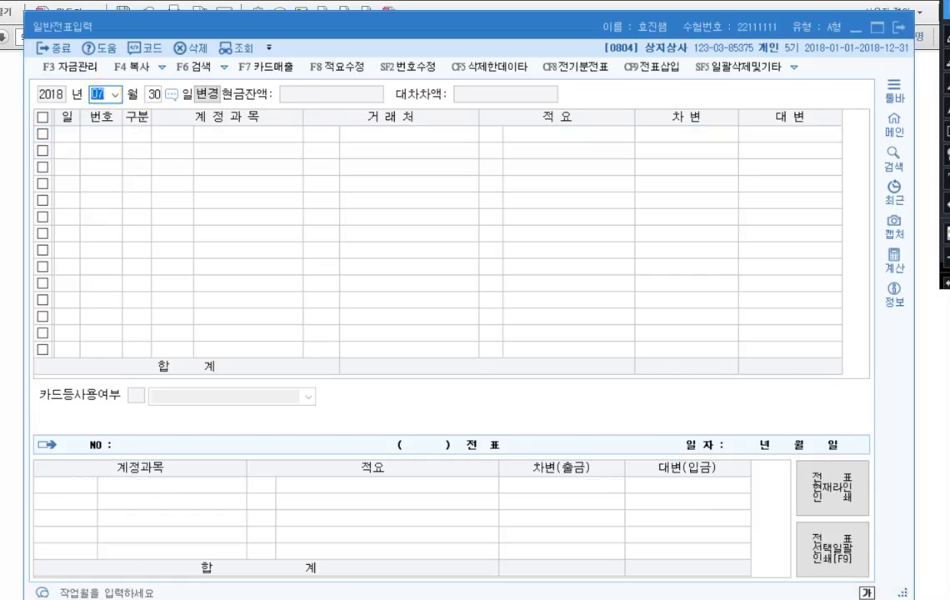
{"action": "key", "text": "Return"}
{"action": "type", "text": "3"}
{"action": "key", "text": "Return"}
{"action": "type", "text": "3"}
{"action": "key", "text": "Return"}
{"action": "type", "text": "251"}
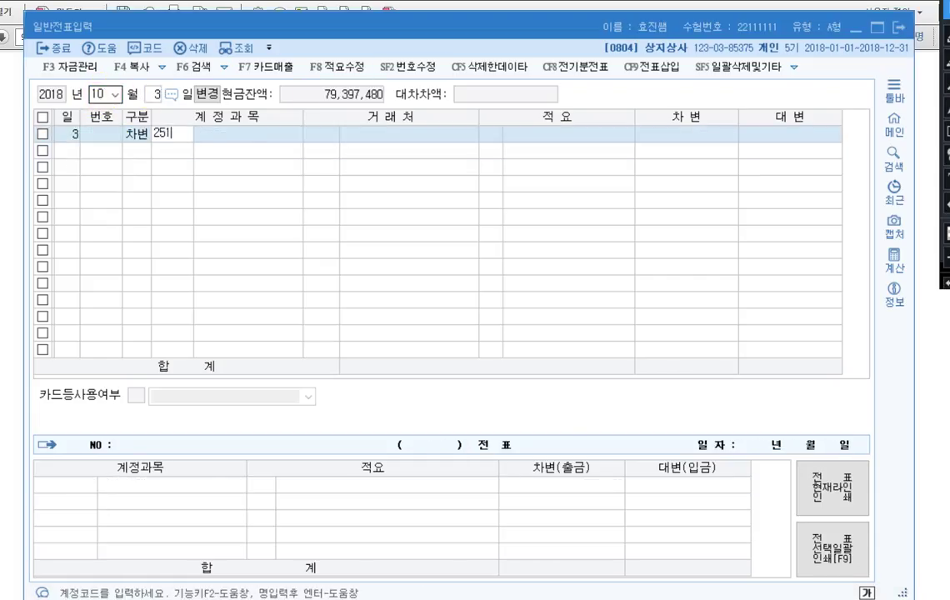
{"action": "key", "text": "Return"}
{"action": "type", "text": "+미니전기"}
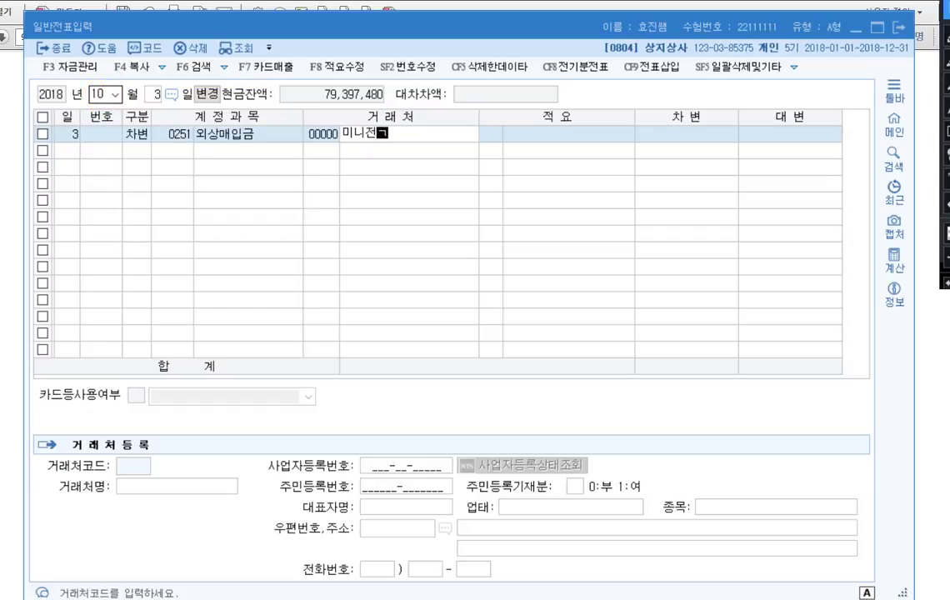
{"action": "key", "text": "Return"}
{"action": "key", "text": "Return"}
{"action": "type", "text": "1500000"}
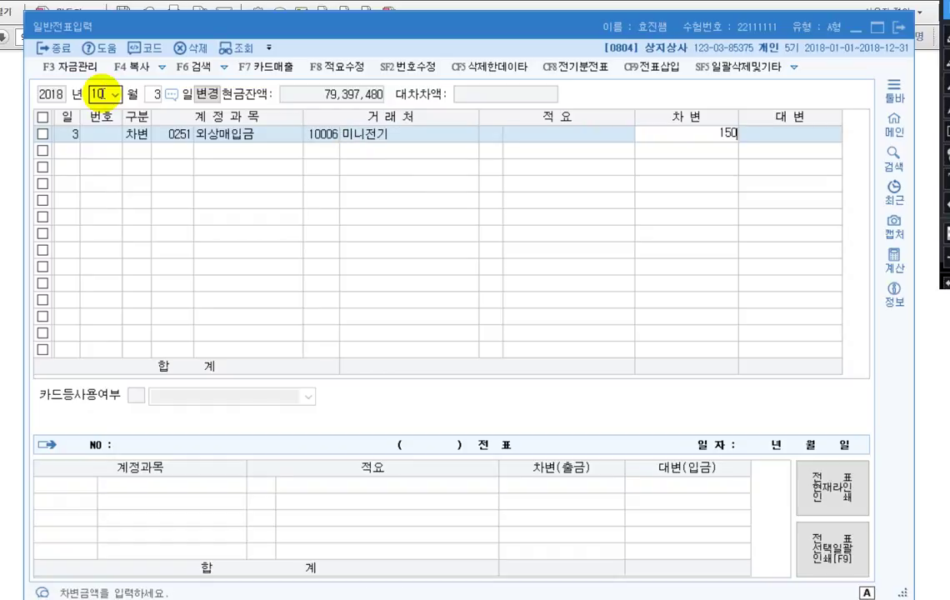
{"action": "key", "text": "Return"}
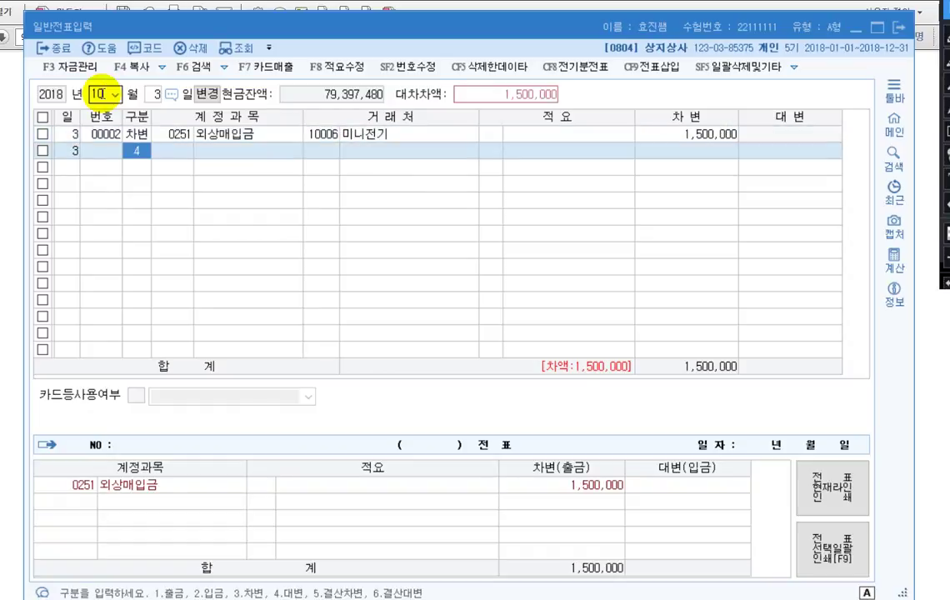
- Credit 0918 채무면제이익 for 1,500,000 using the F2 account lookup
{"action": "type", "text": "4"}
{"action": "key", "text": "Return"}
{"action": "key", "text": "F2"}
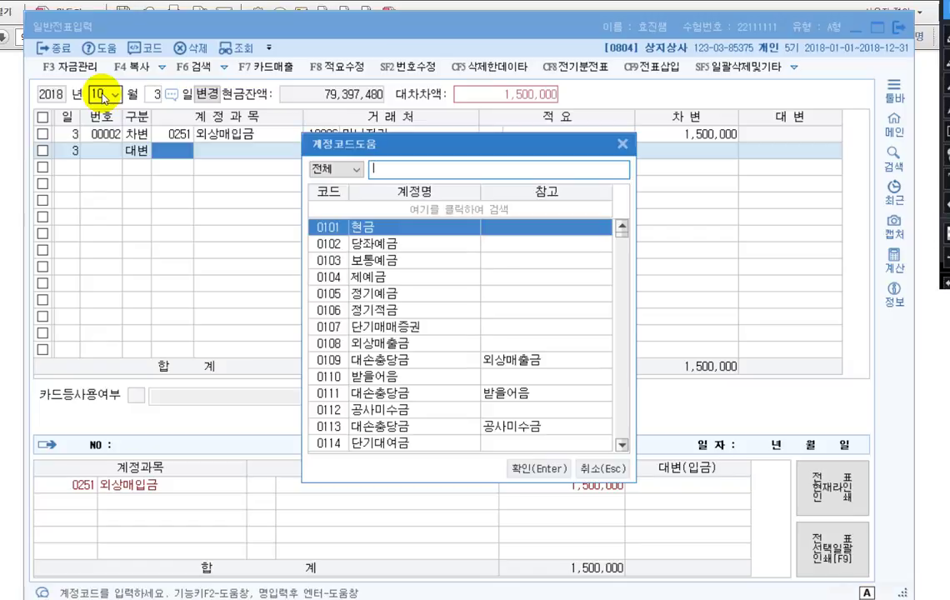
{"action": "type", "text": "채무면제"}
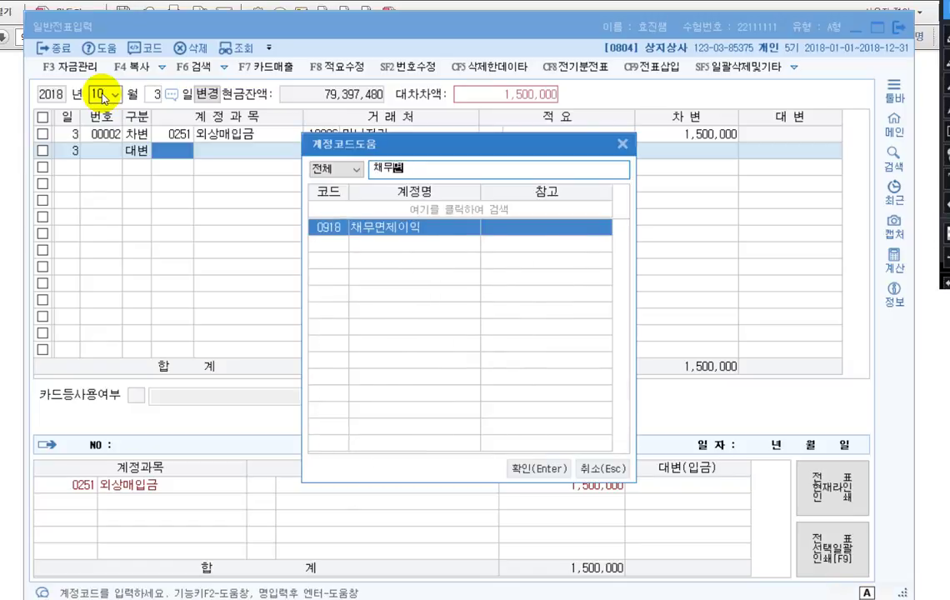
{"action": "key", "text": "Return"}
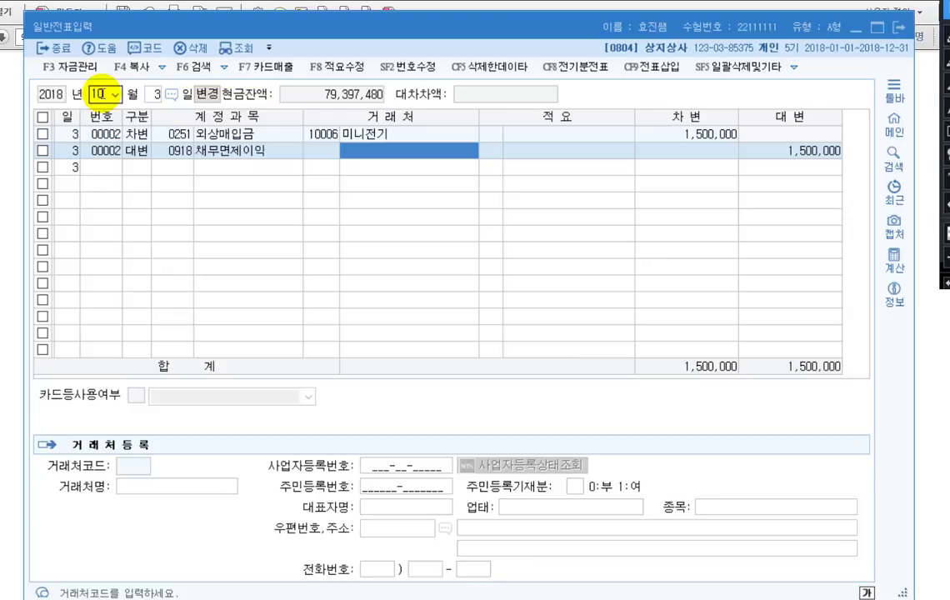
{"action": "key", "text": "Return"}
{"action": "key", "text": "Return"}
{"action": "key", "text": "Return"}
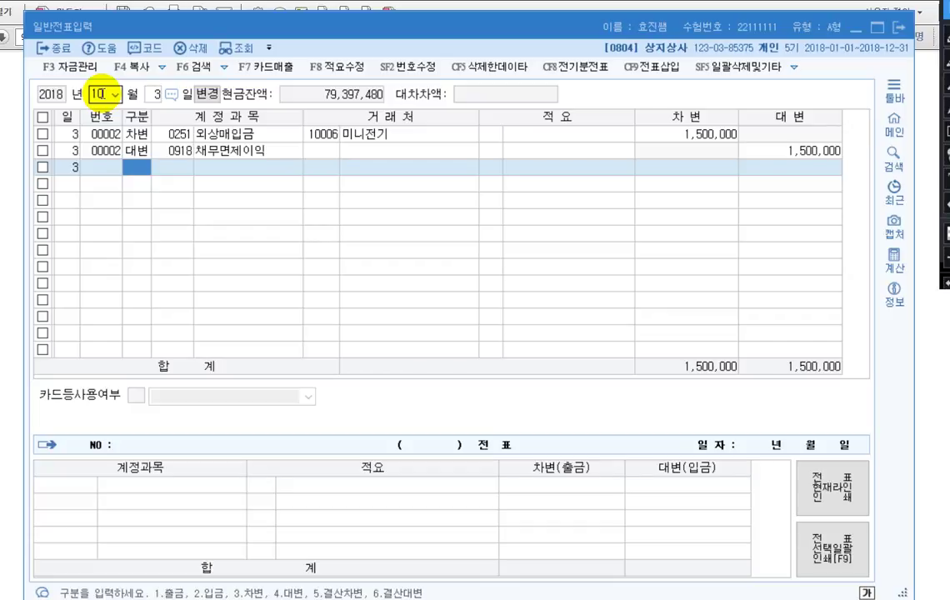
{"action": "left_click", "coordinate": [851, 2]}
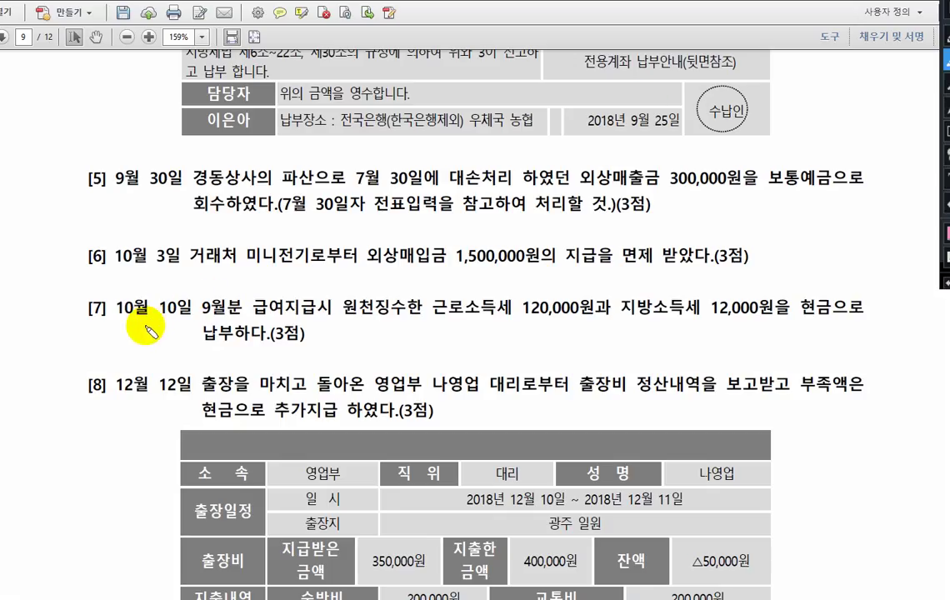
- Mark the 10일 date and highlight 근로소득세, 지방소득세 and 현금 in question [7]
{"action": "left_click_drag", "start_coordinate": [163, 323], "coordinate": [178, 324]}
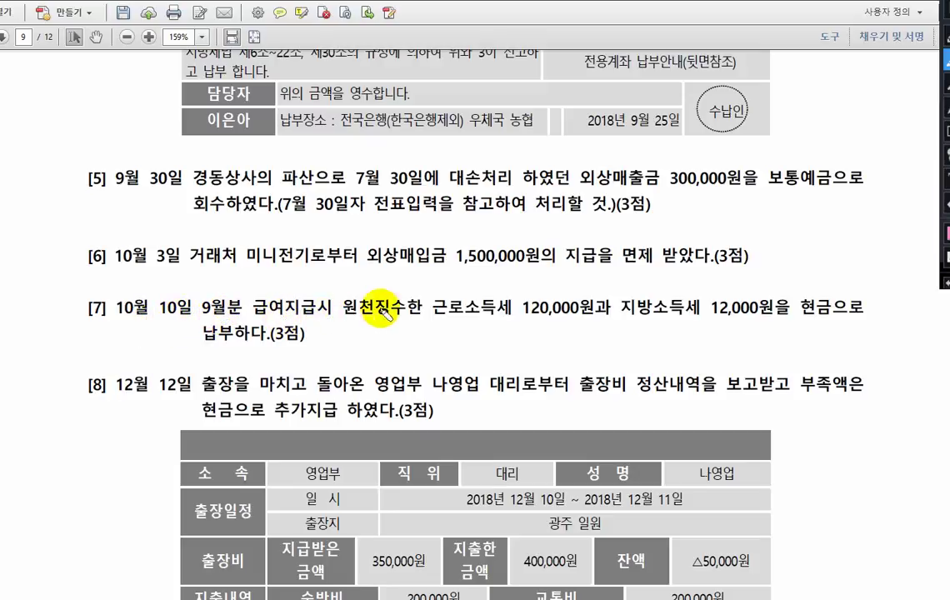
{"action": "left_click_drag", "start_coordinate": [430, 313], "coordinate": [514, 317]}
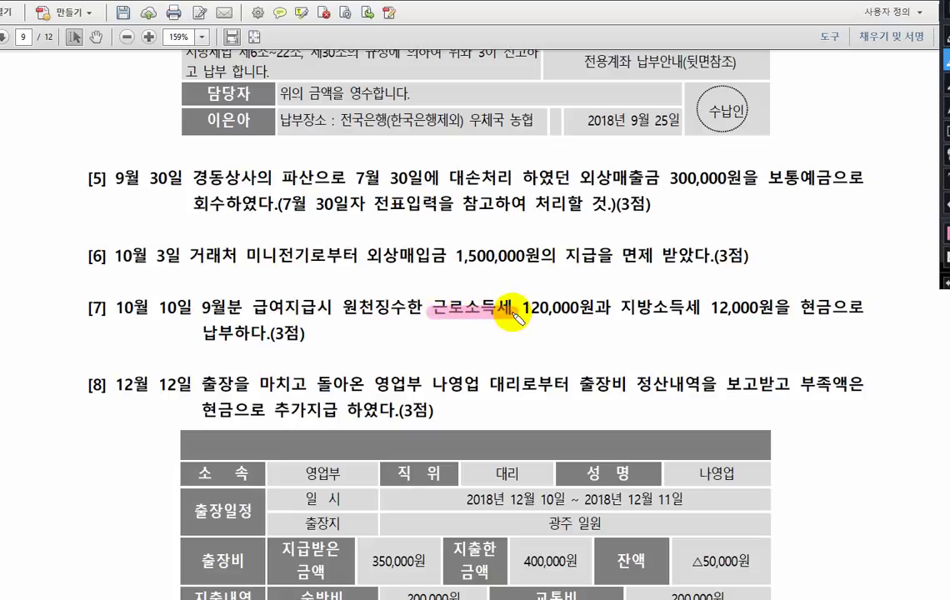
{"action": "left_click_drag", "start_coordinate": [621, 315], "coordinate": [698, 313]}
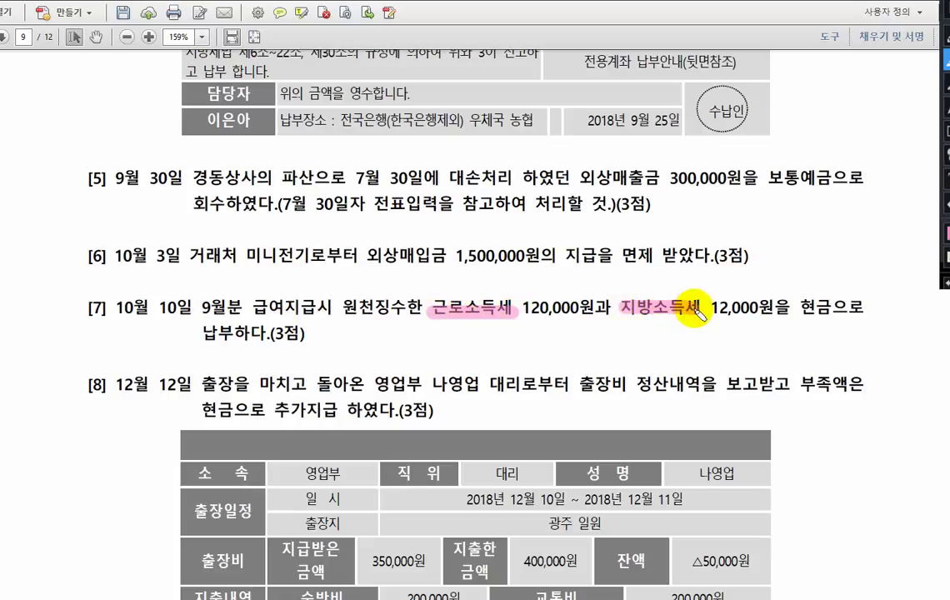
{"action": "left_click_drag", "start_coordinate": [797, 314], "coordinate": [833, 313]}
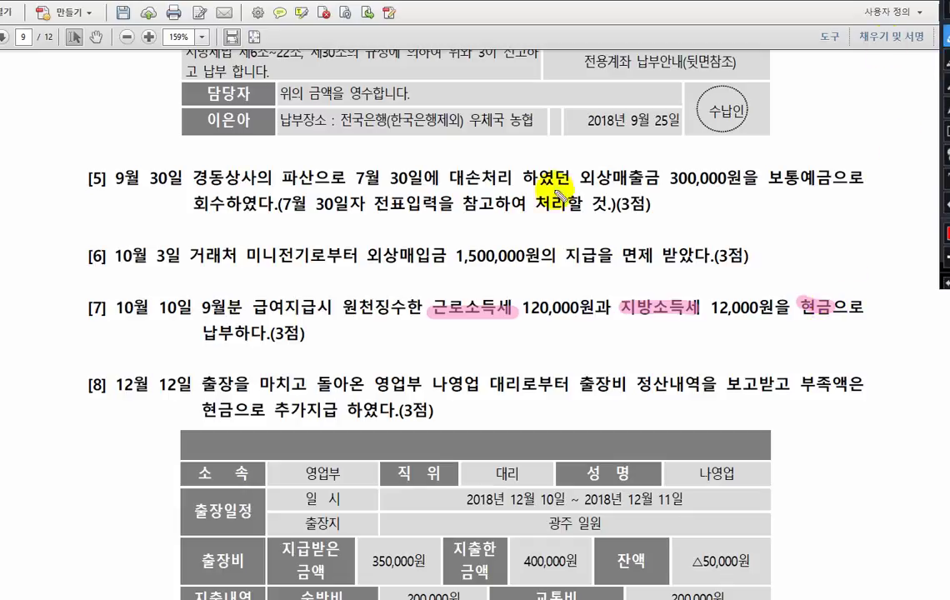
- Circle the two withheld tax amounts, write 예수금 (부채), and underline 현금으로
{"action": "mouse_move", "coordinate": [471, 327]}
{"action": "left_mouse_down"}
{"action": "mouse_move", "coordinate": [422, 302]}
{"action": "mouse_move", "coordinate": [667, 279]}
{"action": "mouse_move", "coordinate": [650, 332]}
{"action": "mouse_move", "coordinate": [471, 340]}
{"action": "mouse_move", "coordinate": [468, 364]}
{"action": "mouse_move", "coordinate": [518, 371]}
{"action": "mouse_move", "coordinate": [547, 350]}
{"action": "mouse_move", "coordinate": [533, 346]}
{"action": "mouse_move", "coordinate": [590, 342]}
{"action": "mouse_move", "coordinate": [612, 354]}
{"action": "mouse_move", "coordinate": [592, 368]}
{"action": "mouse_move", "coordinate": [609, 357]}
{"action": "mouse_move", "coordinate": [612, 368]}
{"action": "left_mouse_up"}
{"action": "left_click_drag", "start_coordinate": [612, 368], "coordinate": [594, 369]}
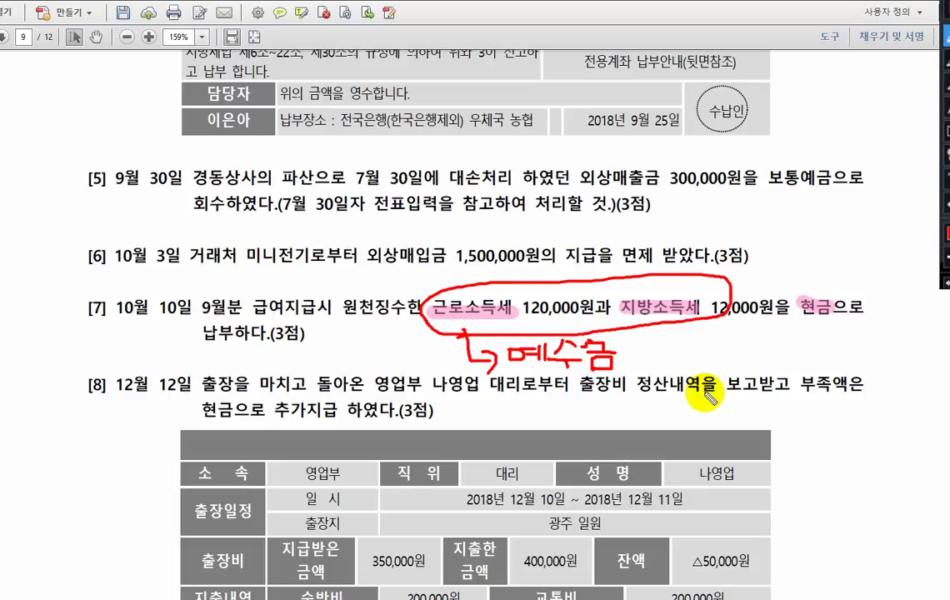
{"action": "left_click_drag", "start_coordinate": [647, 342], "coordinate": [644, 377]}
{"action": "left_click_drag", "start_coordinate": [664, 335], "coordinate": [680, 361]}
{"action": "mouse_move", "coordinate": [668, 362]}
{"action": "left_mouse_down"}
{"action": "mouse_move", "coordinate": [668, 371]}
{"action": "mouse_move", "coordinate": [691, 342]}
{"action": "mouse_move", "coordinate": [708, 344]}
{"action": "mouse_move", "coordinate": [695, 369]}
{"action": "mouse_move", "coordinate": [710, 367]}
{"action": "left_mouse_up"}
{"action": "mouse_move", "coordinate": [714, 348]}
{"action": "left_mouse_down"}
{"action": "mouse_move", "coordinate": [714, 367]}
{"action": "mouse_move", "coordinate": [734, 375]}
{"action": "left_mouse_up"}
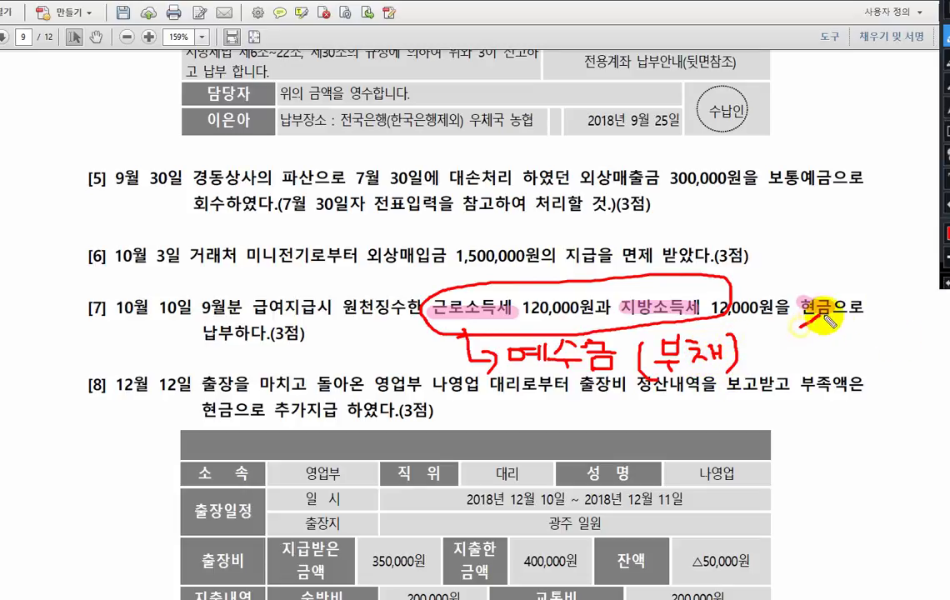
{"action": "left_click_drag", "start_coordinate": [798, 326], "coordinate": [851, 315]}
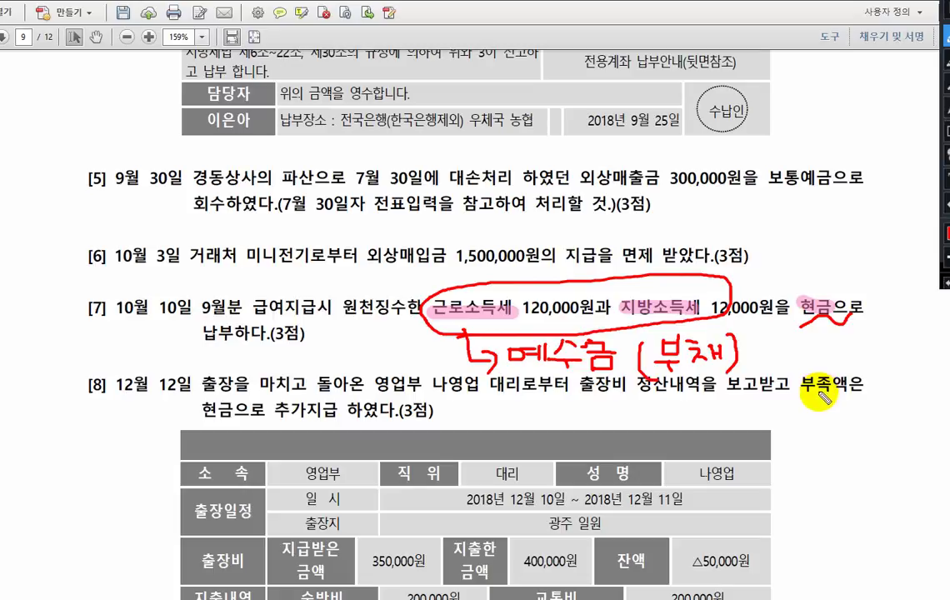
{"action": "key", "text": "alt+Tab"}
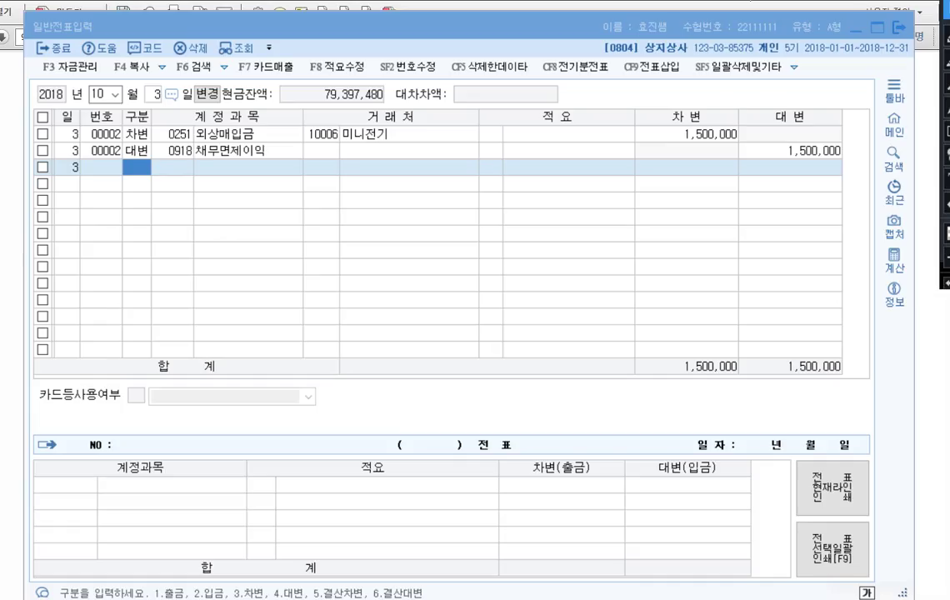
- Start an October 10 voucher debiting 0254 예수금 for 132,000
{"action": "left_click", "coordinate": [157, 94]}
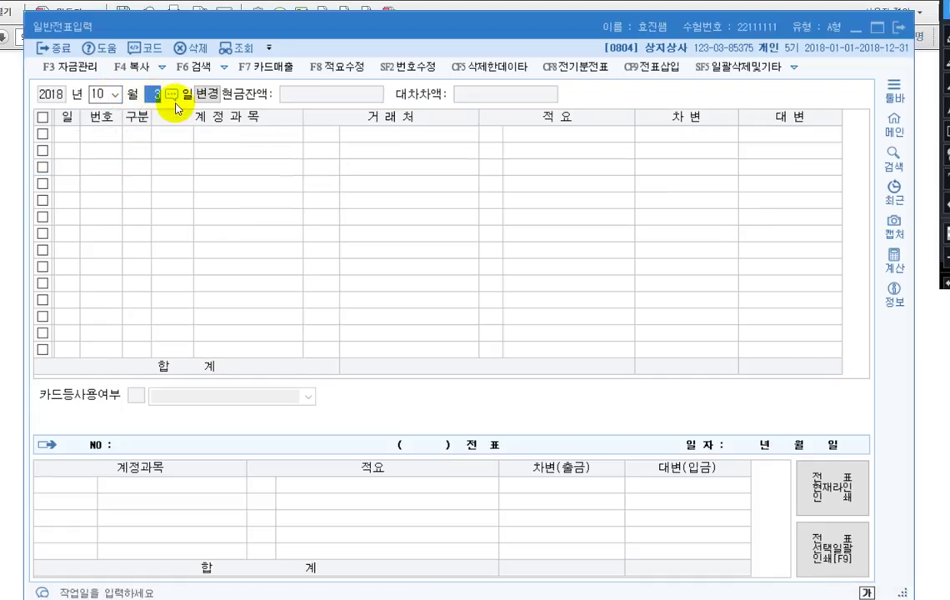
{"action": "type", "text": "10"}
{"action": "key", "text": "Return"}
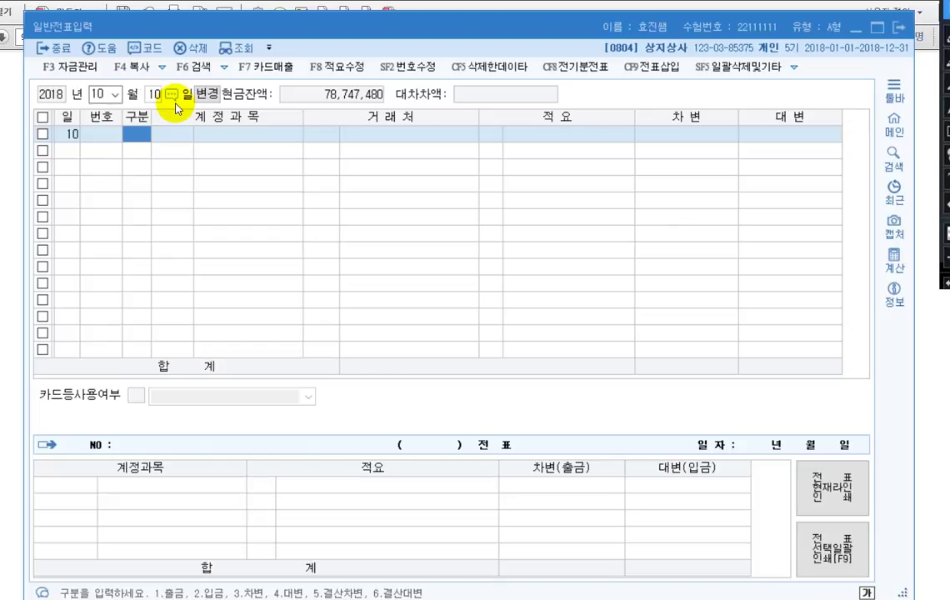
{"action": "type", "text": "3"}
{"action": "key", "text": "Return"}
{"action": "type", "text": "254"}
{"action": "key", "text": "Return"}
{"action": "key", "text": "Return"}
{"action": "key", "text": "Return"}
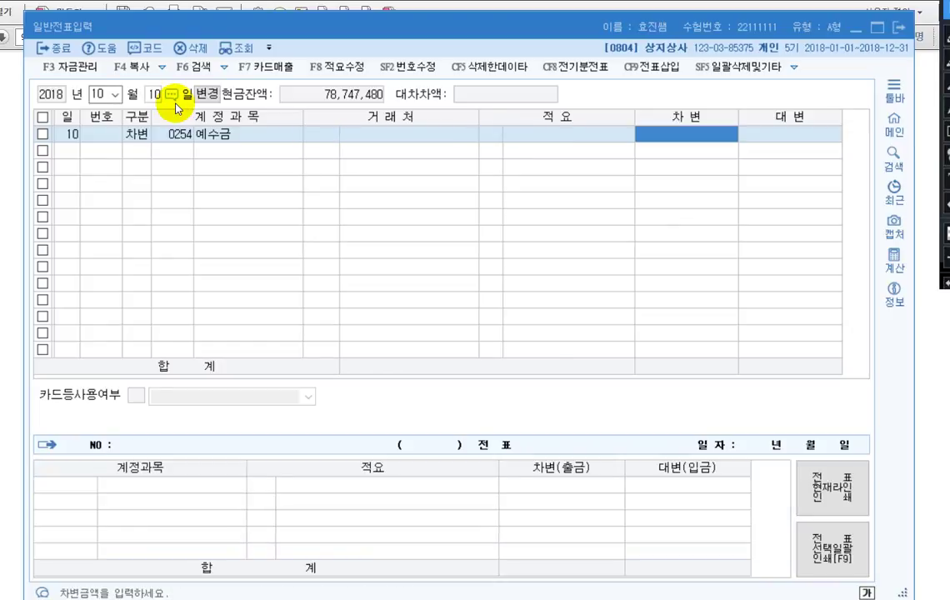
{"action": "type", "text": "132"}
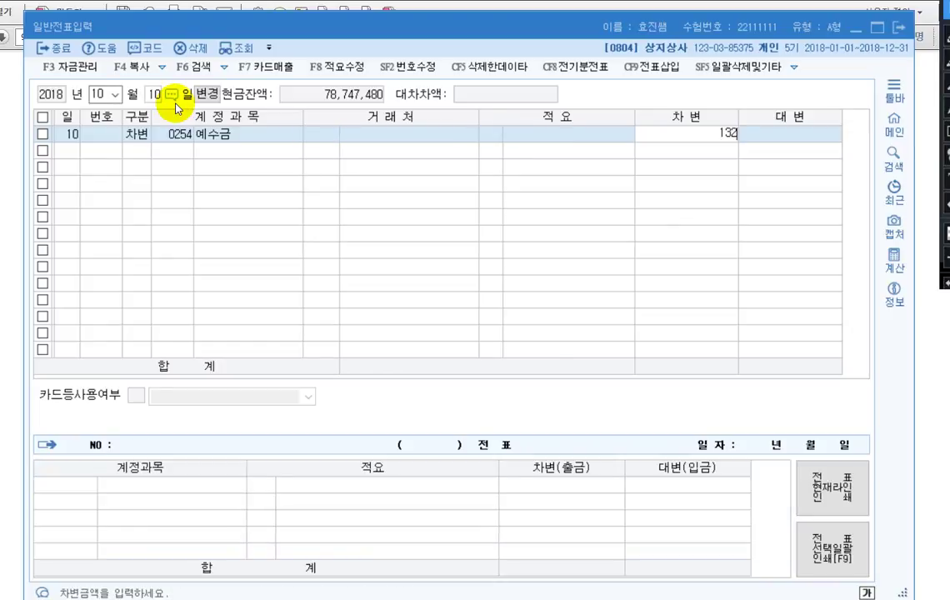
{"action": "type", "text": ",0"}
{"action": "key", "text": "BackSpace"}
{"action": "type", "text": "000"}
{"action": "key", "text": "Return"}
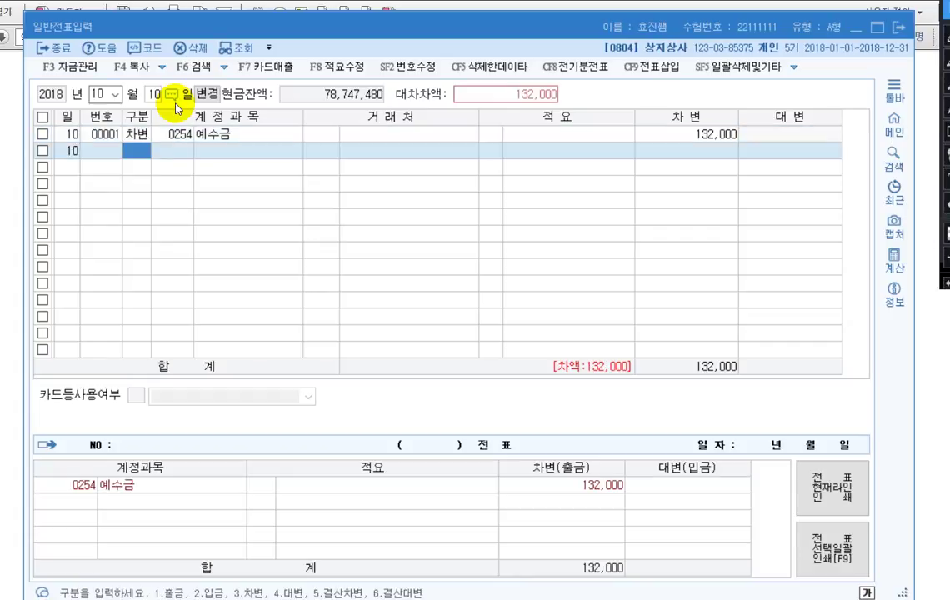
- Credit 0101 현금 for 132,000 to balance the withheld-tax payment
{"action": "type", "text": "4"}
{"action": "key", "text": "Return"}
{"action": "type", "text": "101"}
{"action": "key", "text": "Return"}
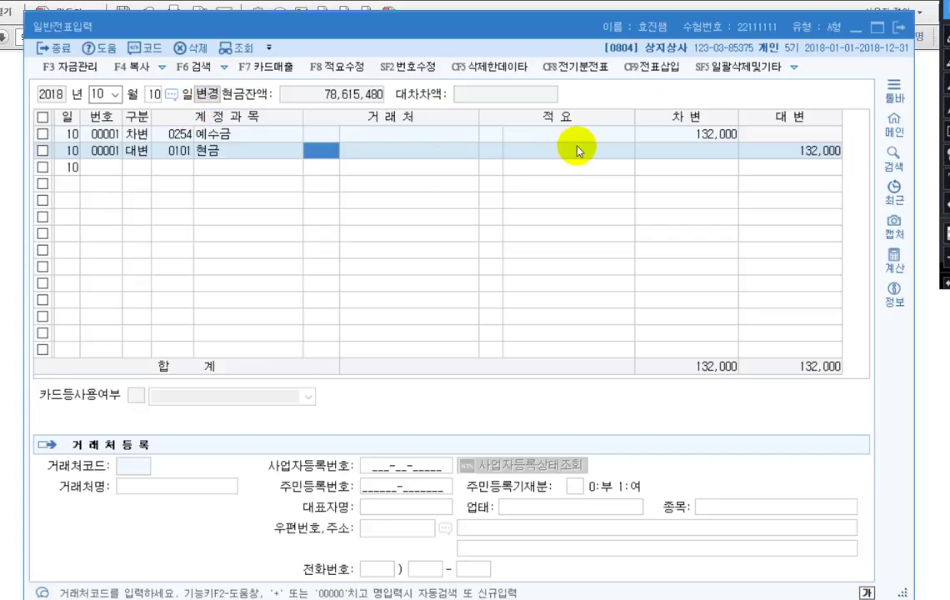
{"action": "key", "text": "alt+Tab"}
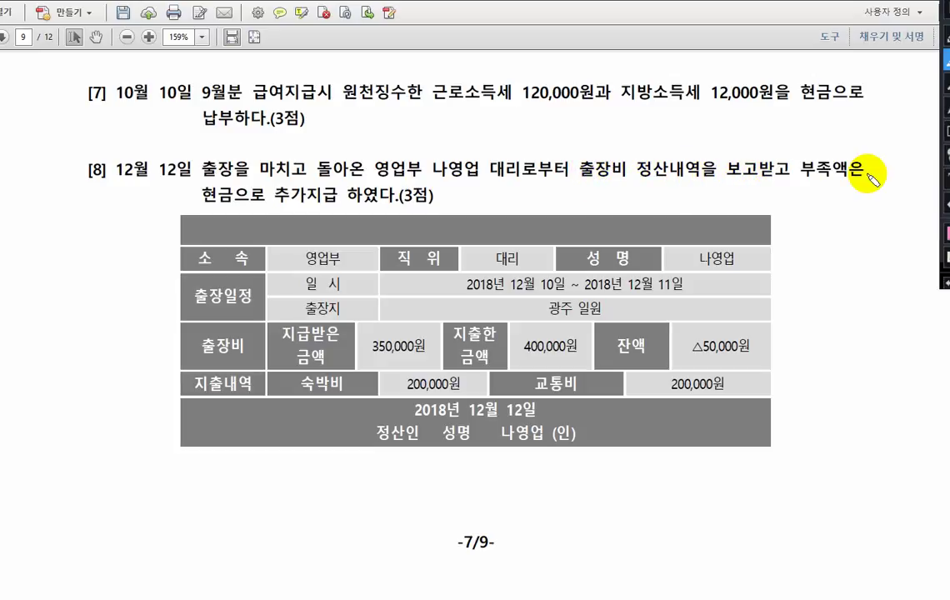
- Highlight 현금, 출장비 정산내역, the 350,000원 received and the 400,000원 spent in question [8]
{"action": "left_click_drag", "start_coordinate": [202, 194], "coordinate": [246, 194]}
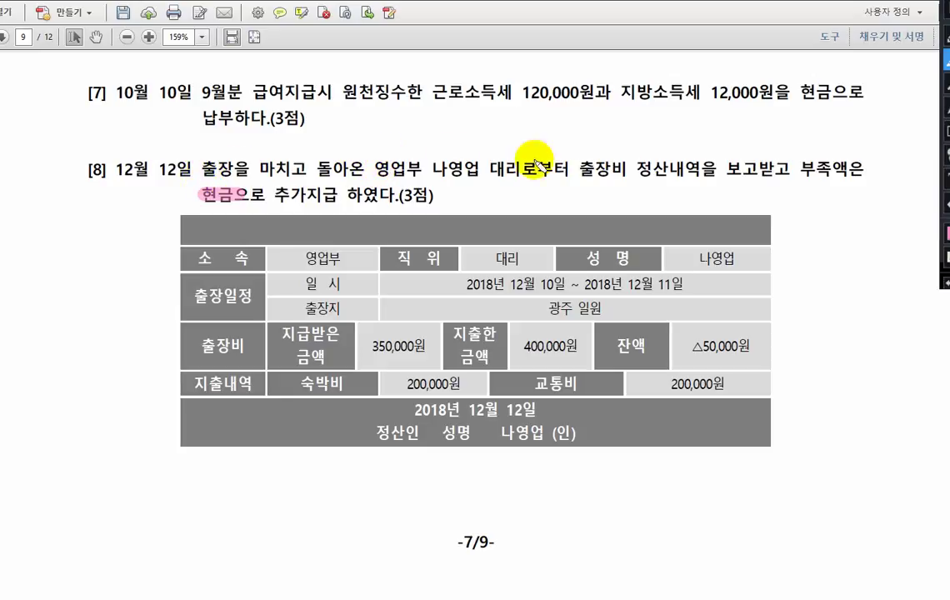
{"action": "left_click_drag", "start_coordinate": [575, 170], "coordinate": [700, 171]}
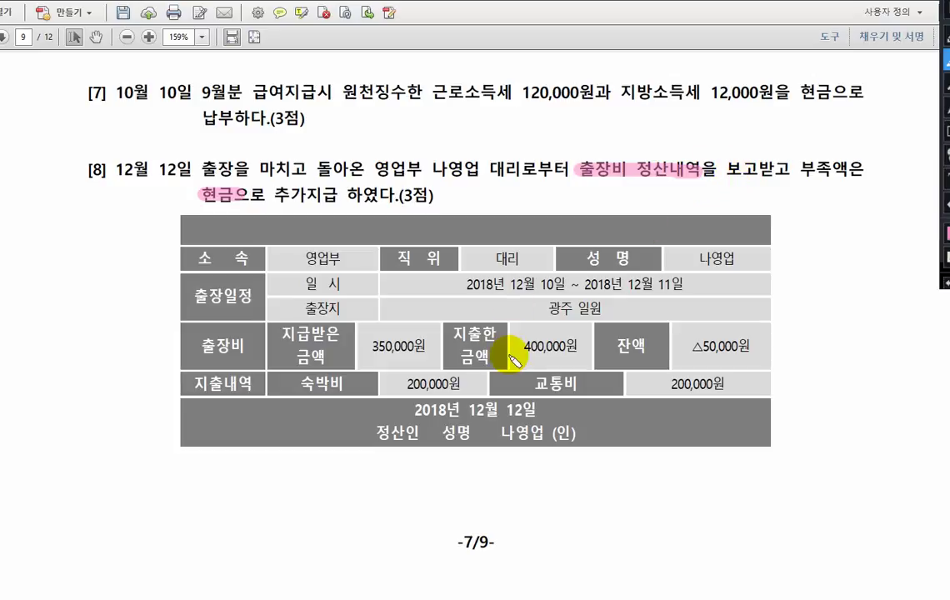
{"action": "left_click_drag", "start_coordinate": [370, 346], "coordinate": [432, 349]}
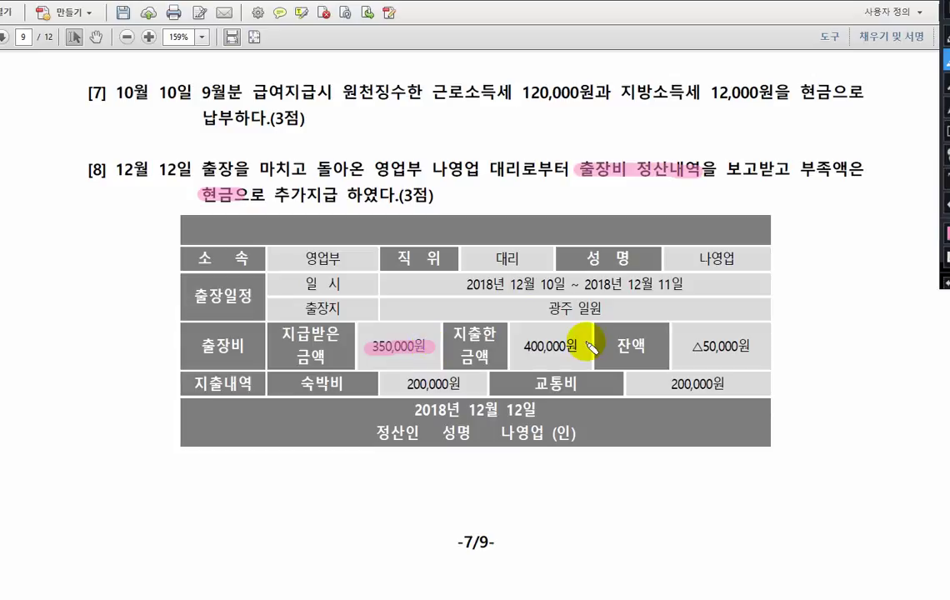
{"action": "left_click_drag", "start_coordinate": [519, 347], "coordinate": [581, 348]}
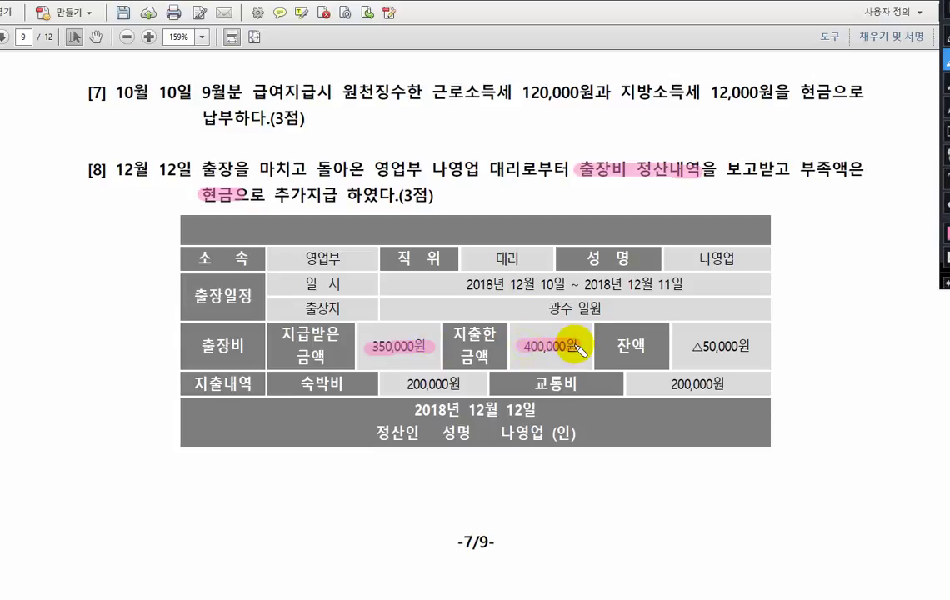
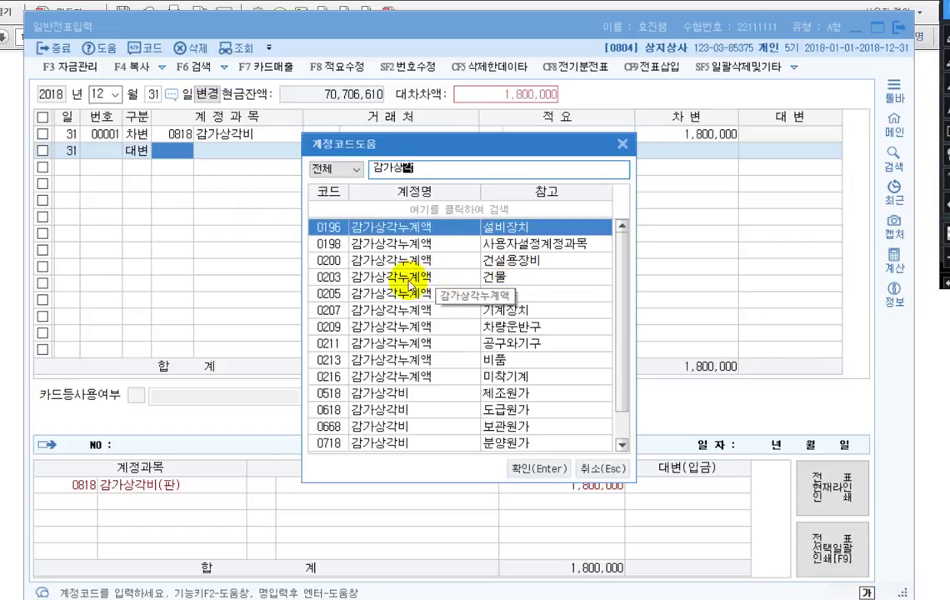
- Credit 0203 building accumulated depreciation 800,000 and add the 0209 vehicles depreciation line
{"action": "left_click", "coordinate": [411, 279]}
{"action": "key", "text": "Return"}
{"action": "key", "text": "Return"}
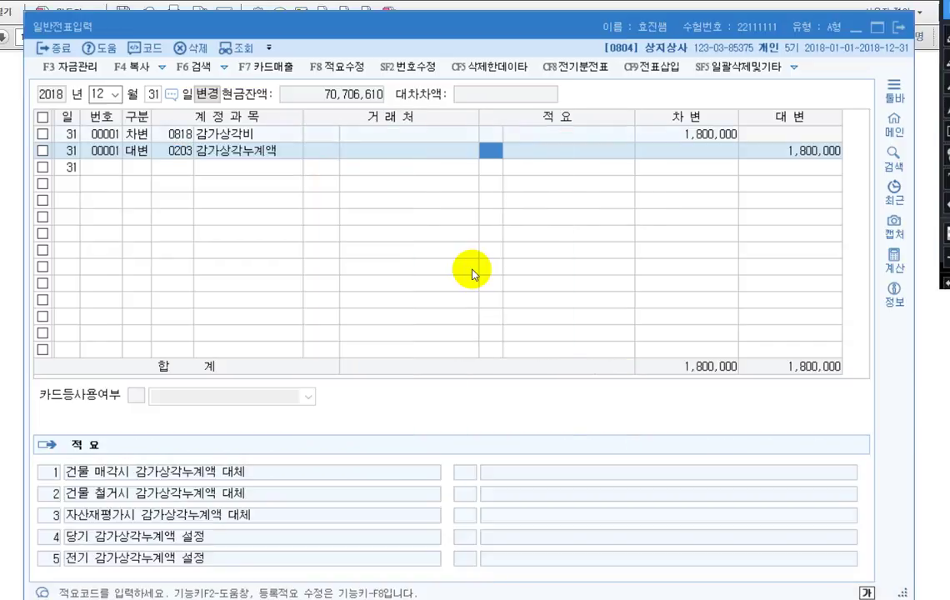
{"action": "left_click", "coordinate": [748, 150]}
{"action": "type", "text": "8"}
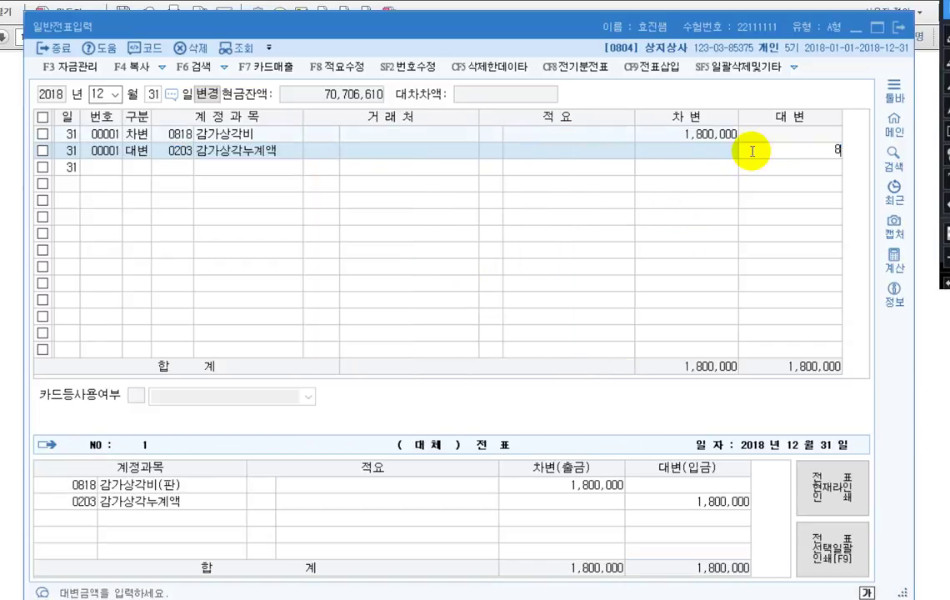
{"action": "type", "text": "00,000"}
{"action": "key", "text": "Return"}
{"action": "type", "text": "4"}
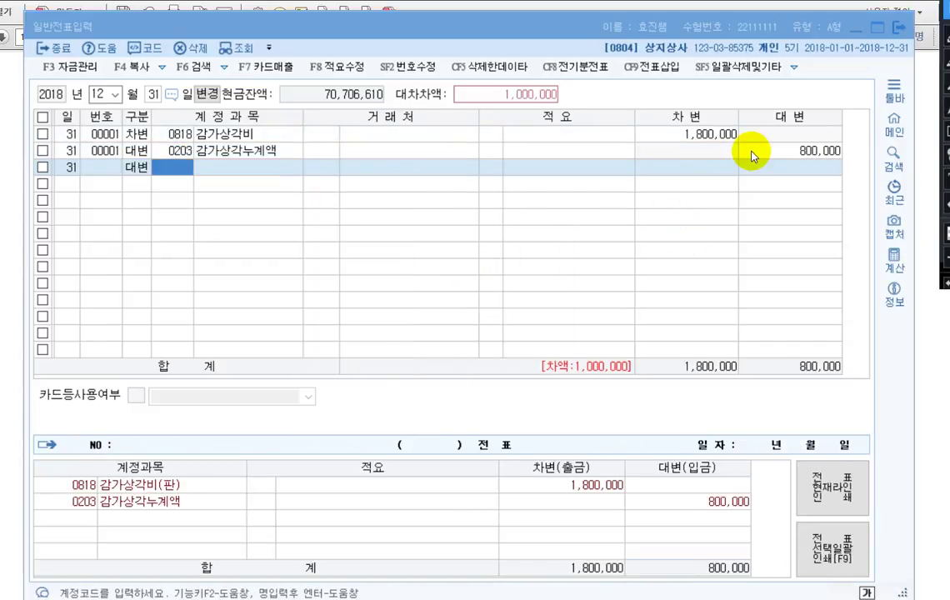
{"action": "type", "text": "감가상각"}
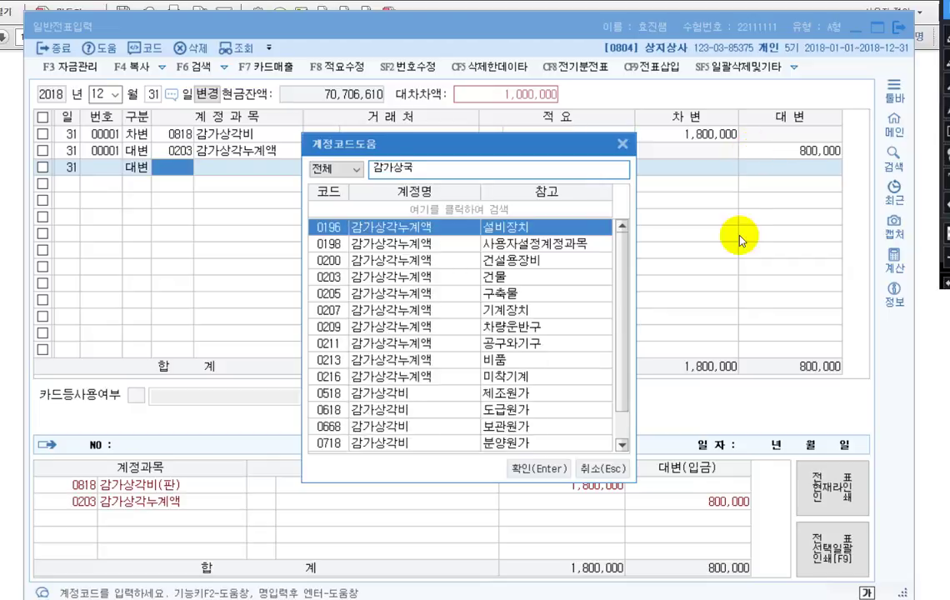
{"action": "left_click", "coordinate": [550, 330]}
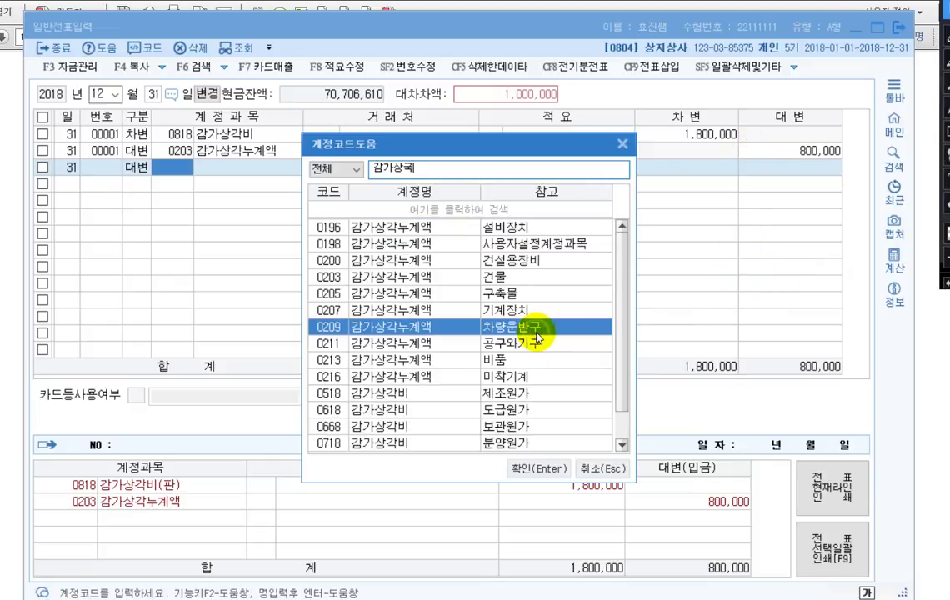
{"action": "key", "text": "Return"}
{"action": "key", "text": "Return"}
{"action": "key", "text": "Return"}
{"action": "key", "text": "Return"}
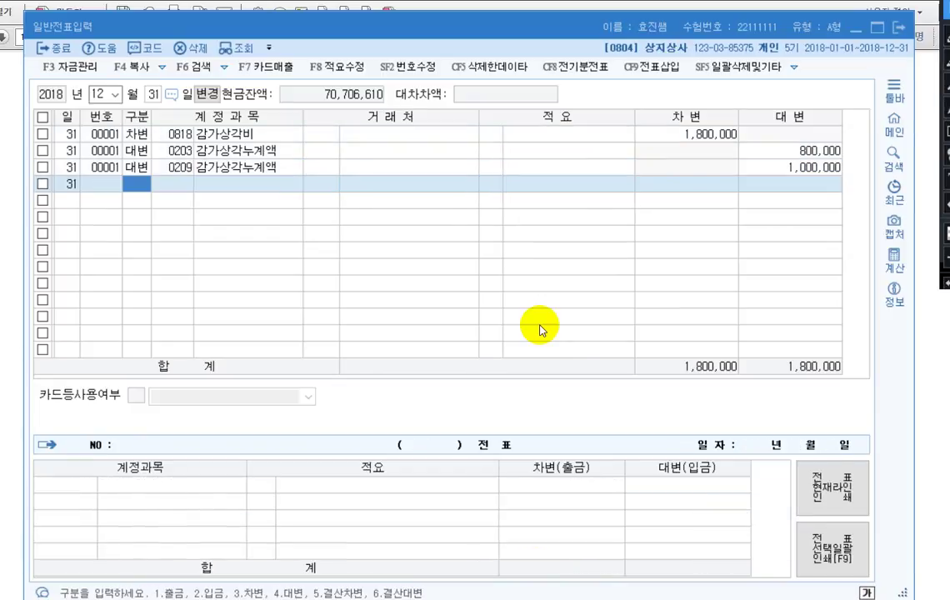
- Record 120,000 supplies used: debit 0830 소모품비, credit 0122 소모품, then close the journal
{"action": "type", "text": "3"}
{"action": "key", "text": "Return"}
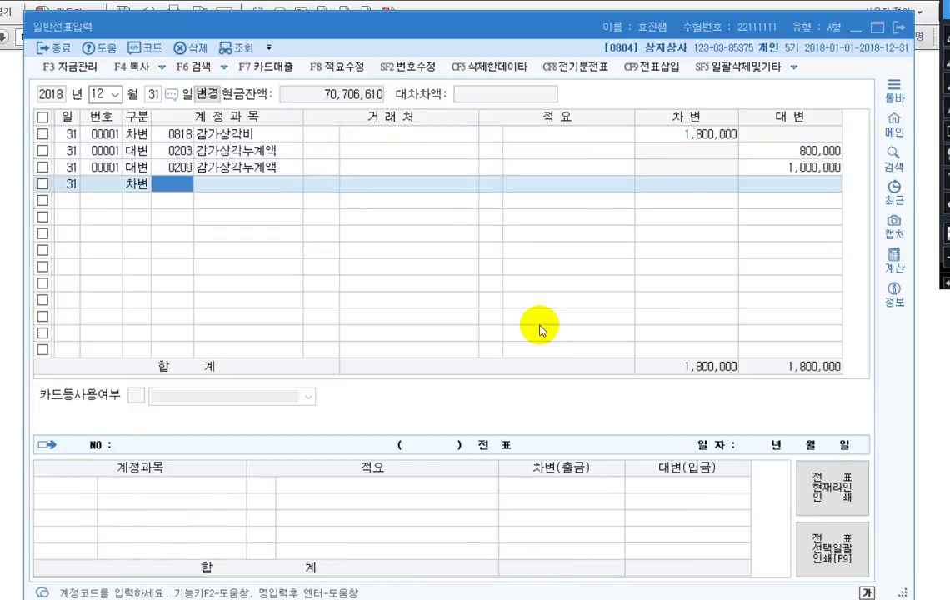
{"action": "type", "text": "830"}
{"action": "key", "text": "Return"}
{"action": "key", "text": "Return"}
{"action": "key", "text": "Return"}
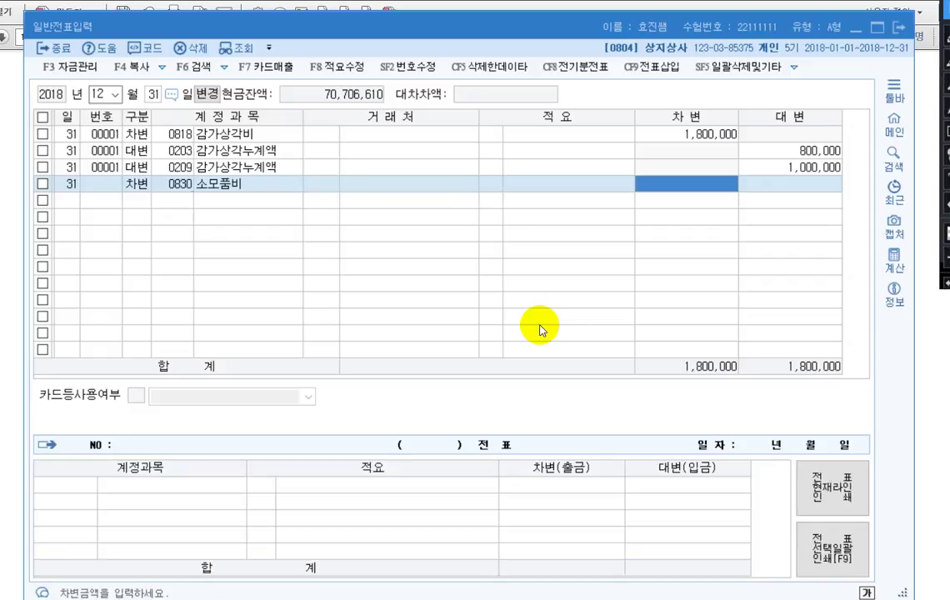
{"action": "type", "text": "1200000"}
{"action": "key", "text": "Return"}
{"action": "type", "text": "4"}
{"action": "key", "text": "Return"}
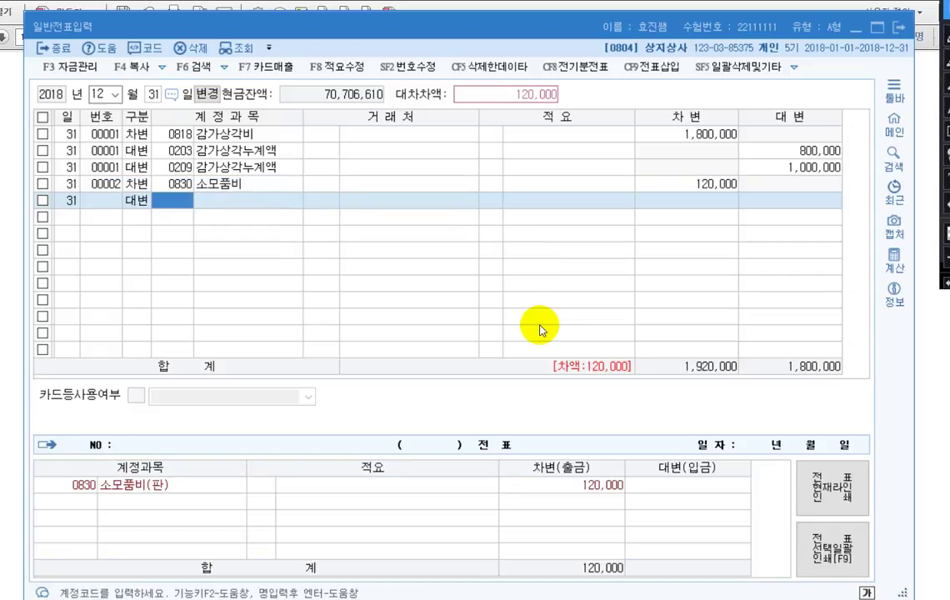
{"action": "type", "text": "소모품"}
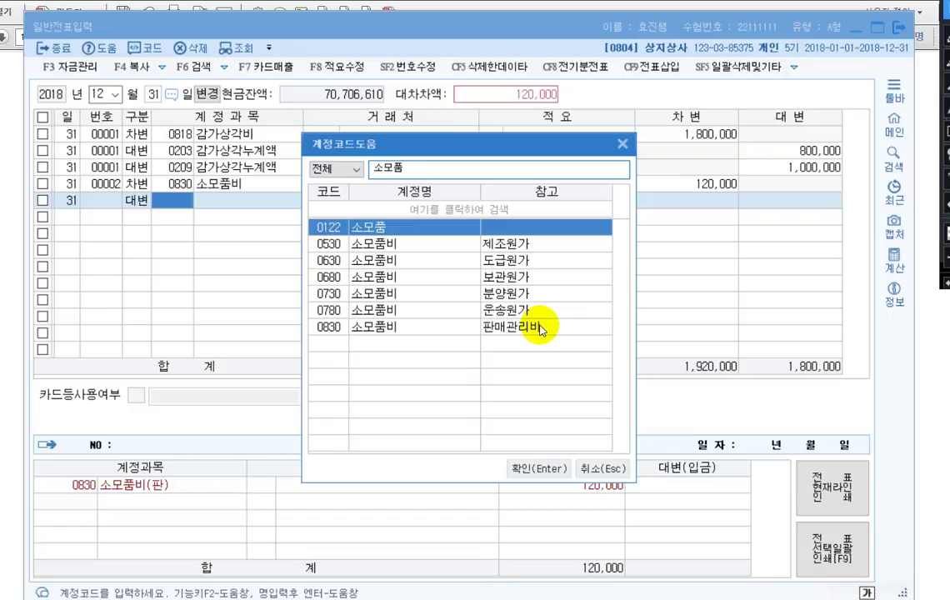
{"action": "key", "text": "Return"}
{"action": "key", "text": "Return"}
{"action": "key", "text": "Return"}
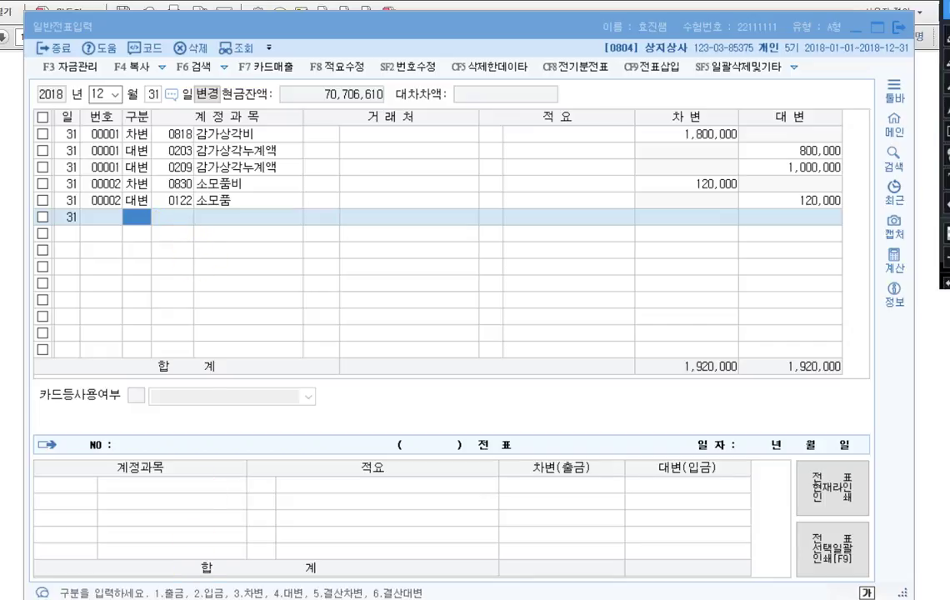
{"action": "key", "text": "Escape"}
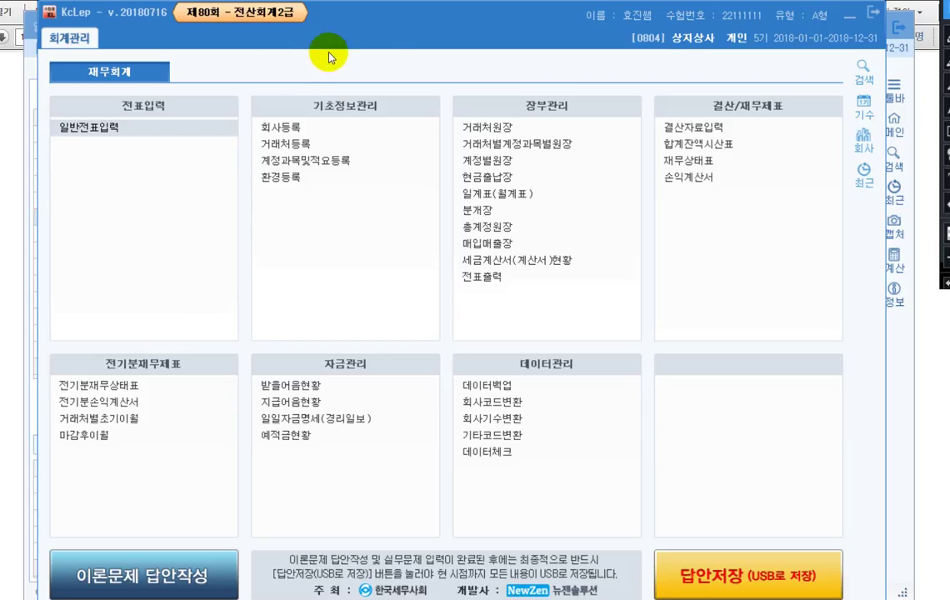
{"action": "left_click", "coordinate": [693, 148]}
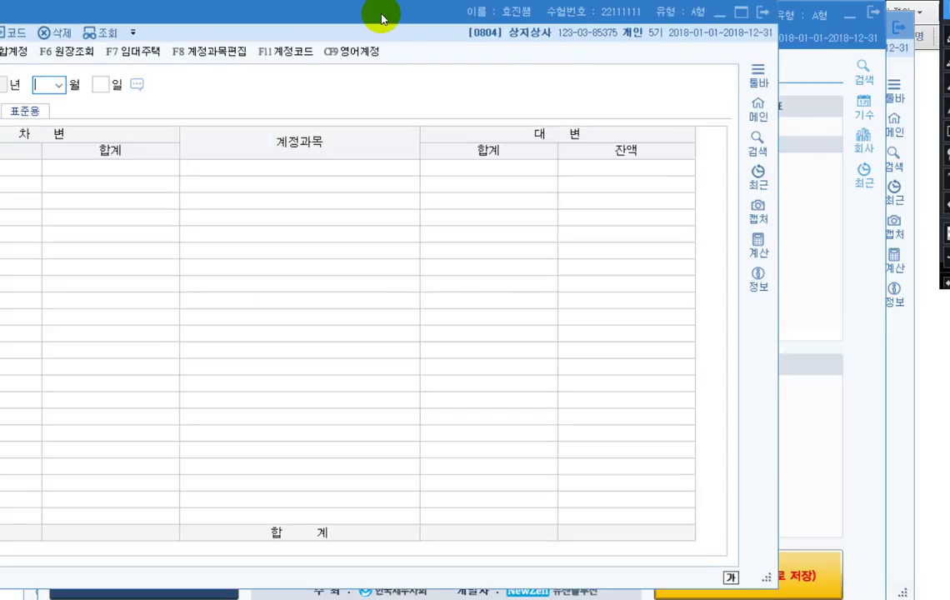
{"action": "left_click_drag", "start_coordinate": [382, 16], "coordinate": [509, 30]}
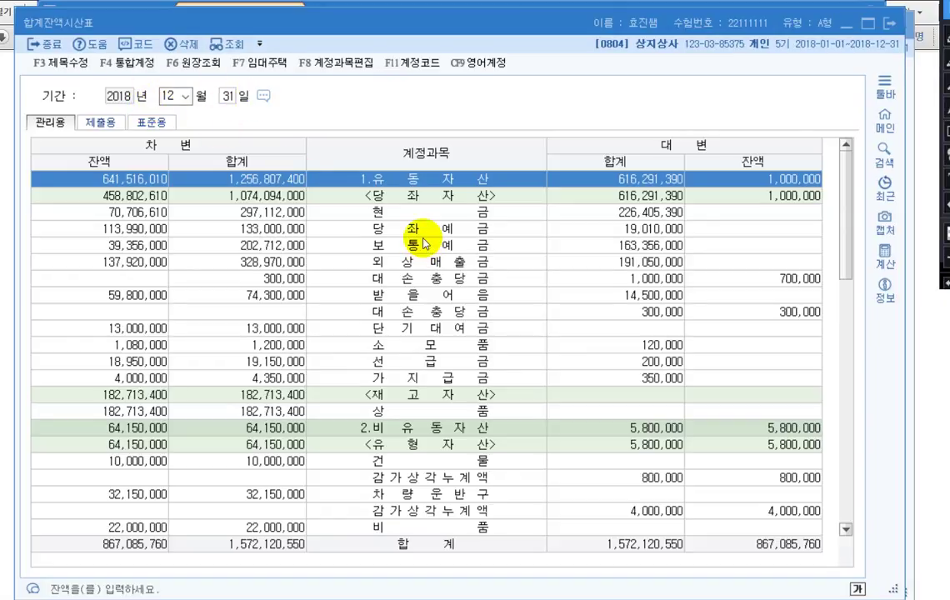
{"action": "left_click", "coordinate": [436, 328]}
{"action": "scroll", "coordinate": [436, 329], "scroll_direction": "down", "scroll_amount": 4}
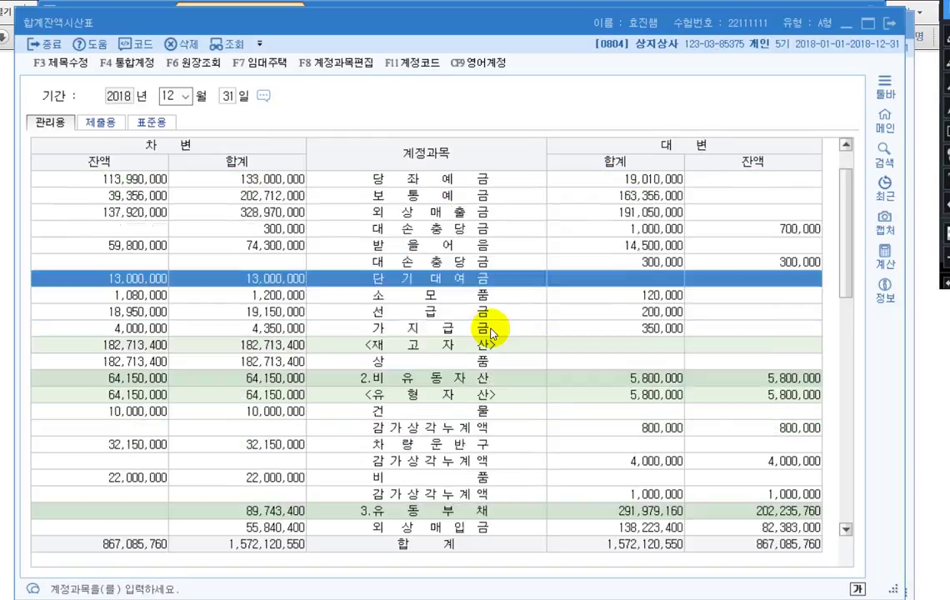
{"action": "left_click", "coordinate": [525, 444]}
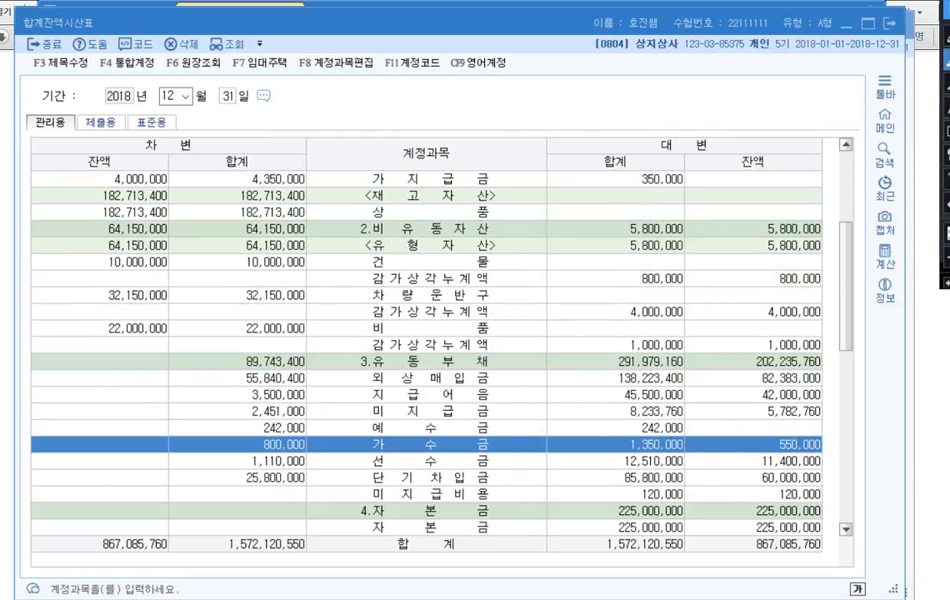
{"action": "left_click_drag", "start_coordinate": [766, 444], "coordinate": [828, 442]}
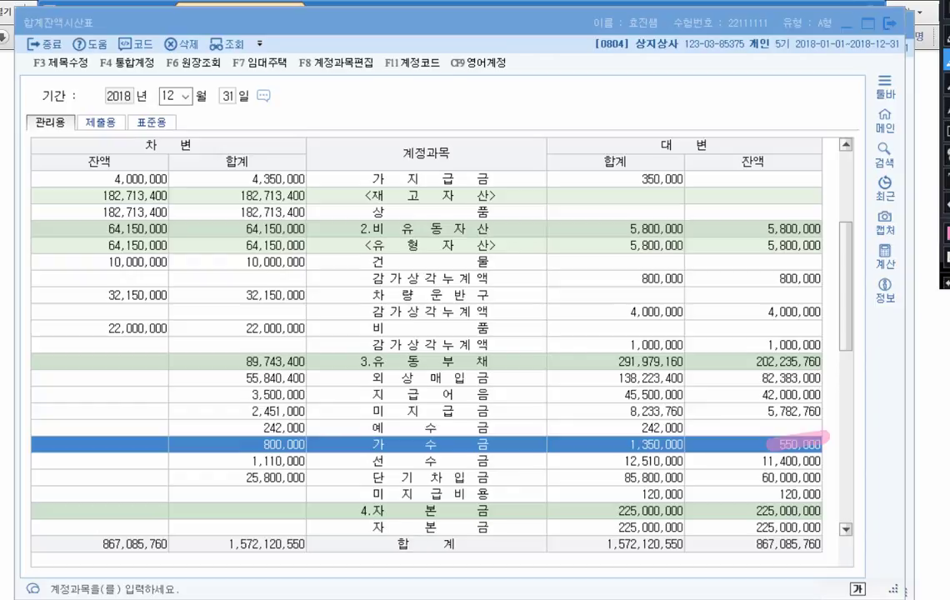
{"action": "left_click", "coordinate": [890, 24]}
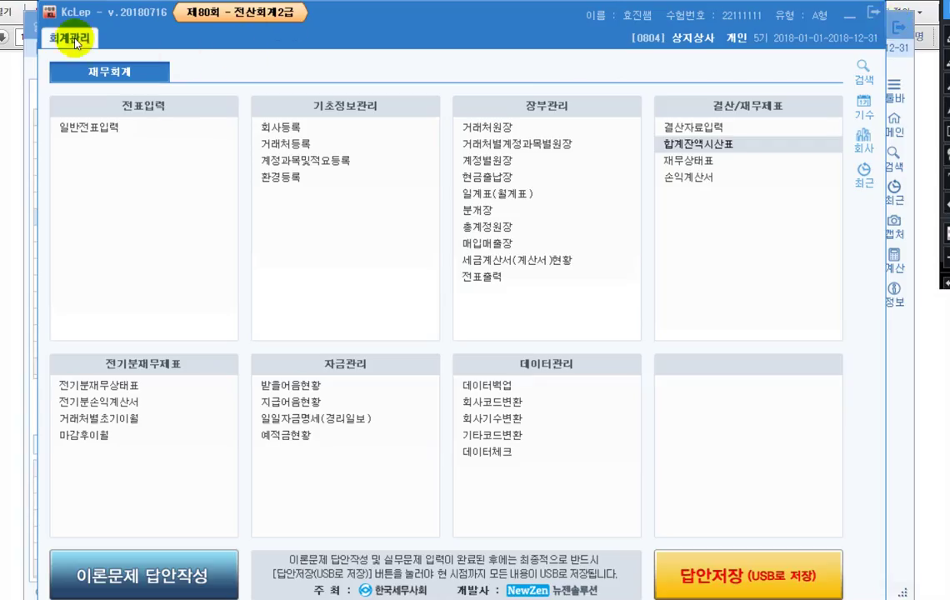
- Start a December 31 voucher debiting 0257 가수금 for 550,000, correcting the account code
{"action": "left_click", "coordinate": [32, 69]}
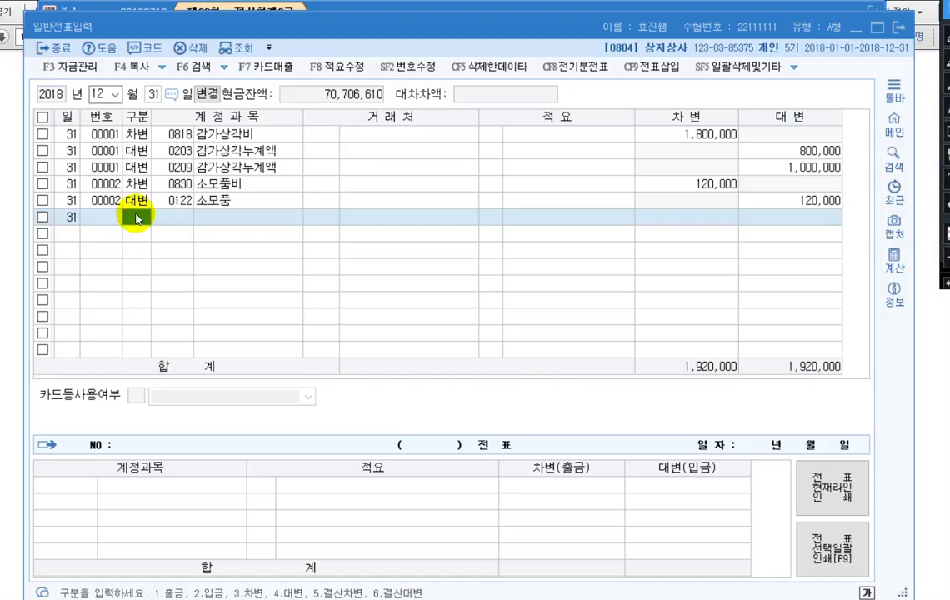
{"action": "type", "text": "325"}
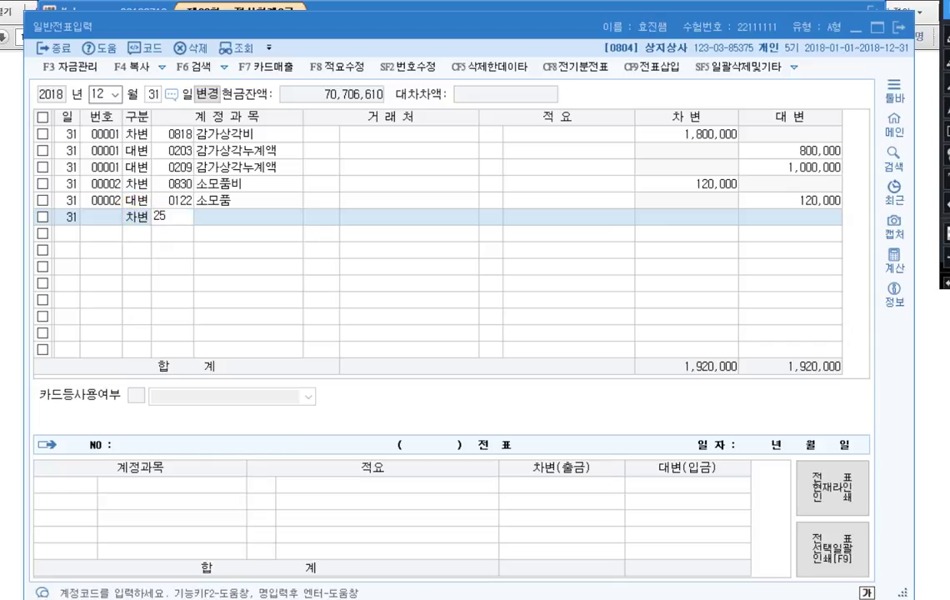
{"action": "type", "text": "9"}
{"action": "key", "text": "Return"}
{"action": "key", "text": "Left"}
{"action": "type", "text": "287"}
{"action": "key", "text": "Return"}
{"action": "key", "text": "Return"}
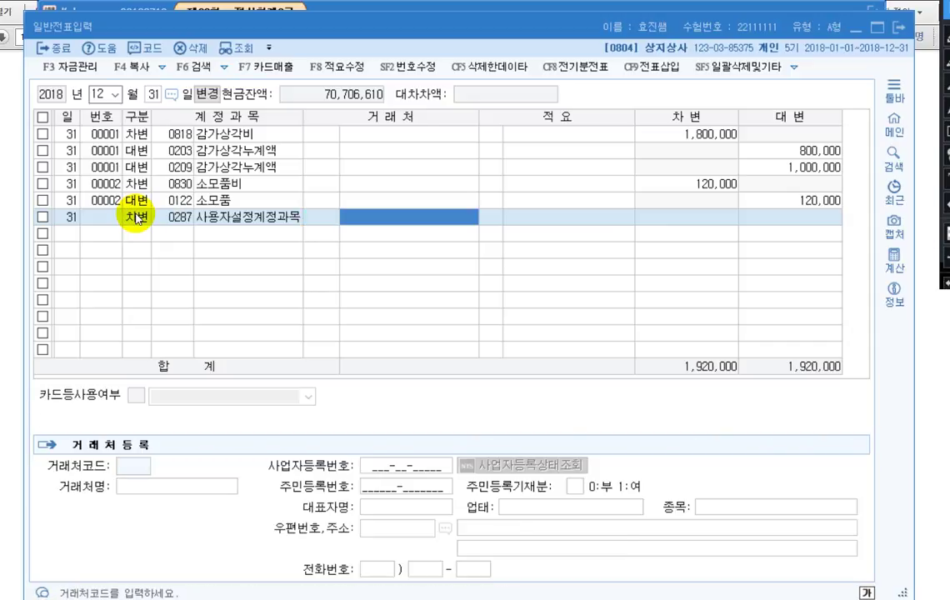
{"action": "left_click", "coordinate": [135, 217]}
{"action": "key", "text": "Return"}
{"action": "type", "text": "257"}
{"action": "key", "text": "Return"}
{"action": "key", "text": "Return"}
{"action": "key", "text": "Return"}
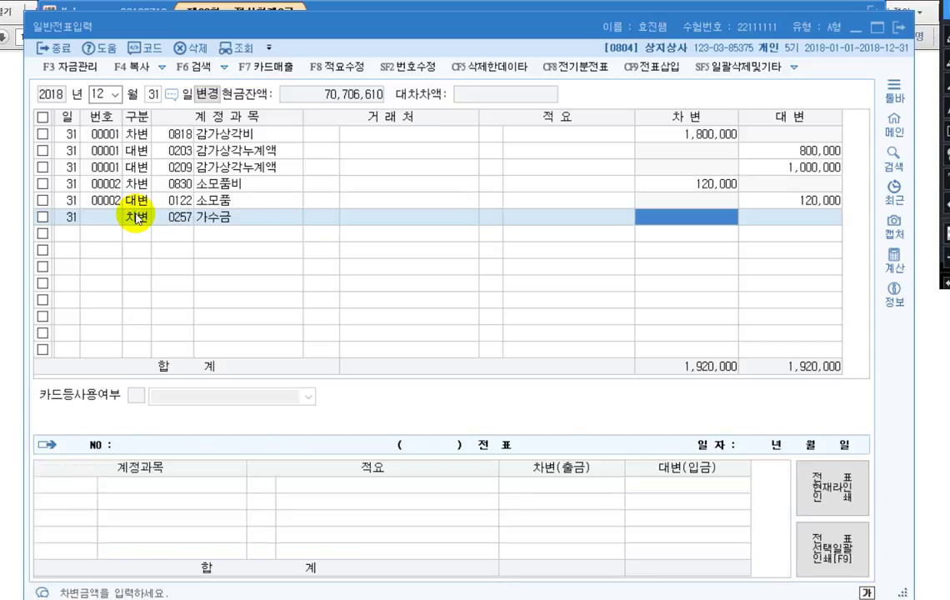
{"action": "type", "text": "550000"}
{"action": "key", "text": "Return"}
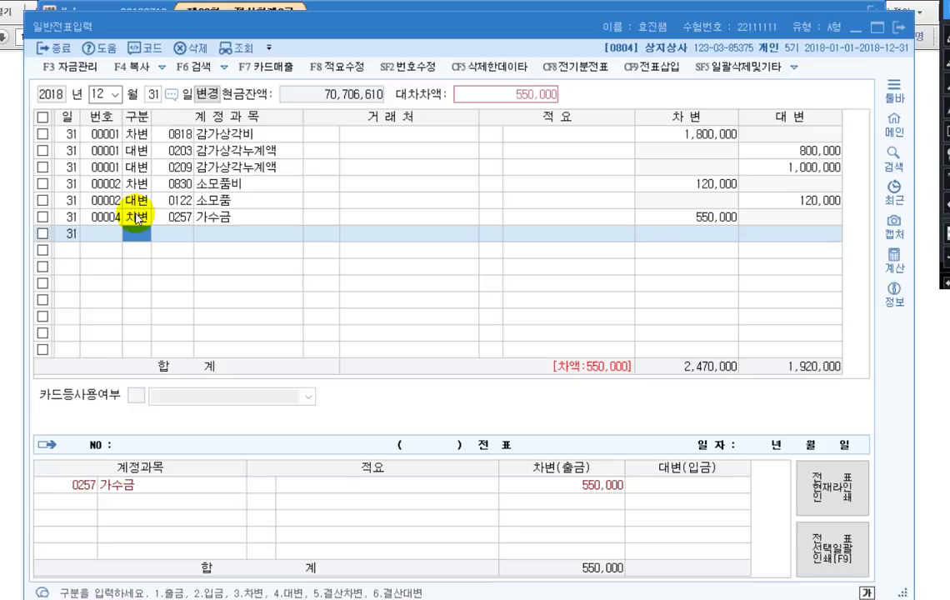
- Credit 0108 외상매출금 for the offset and tag it to customer 기쁨상사(주)
{"action": "type", "text": "4"}
{"action": "key", "text": "Return"}
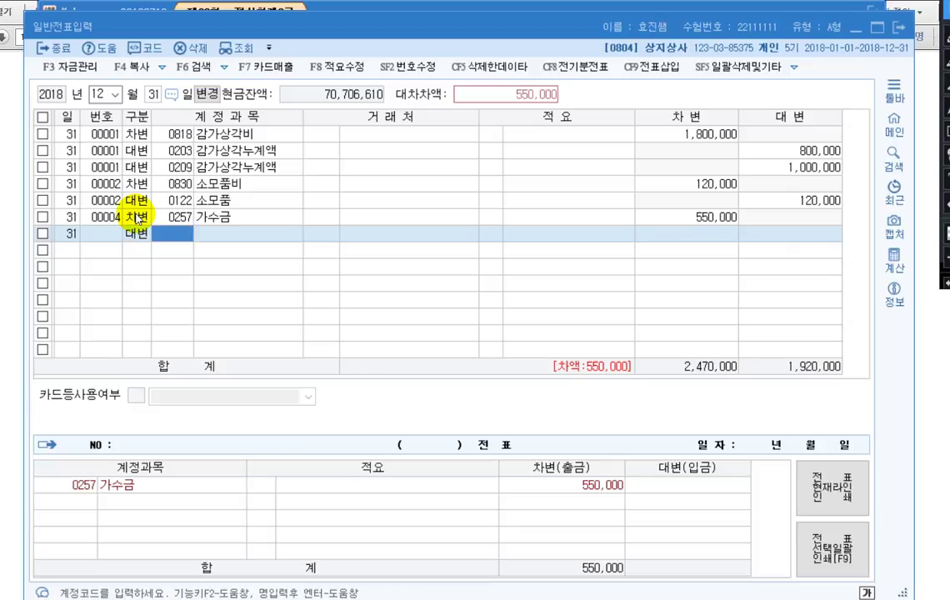
{"action": "type", "text": "108"}
{"action": "key", "text": "Return"}
{"action": "key", "text": "Return"}
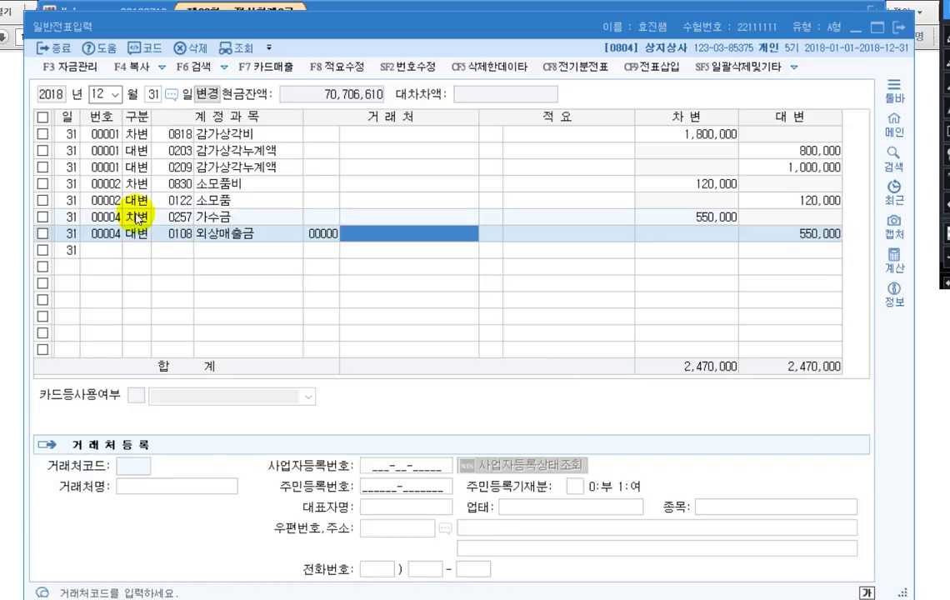
{"action": "type", "text": "기쁨상사"}
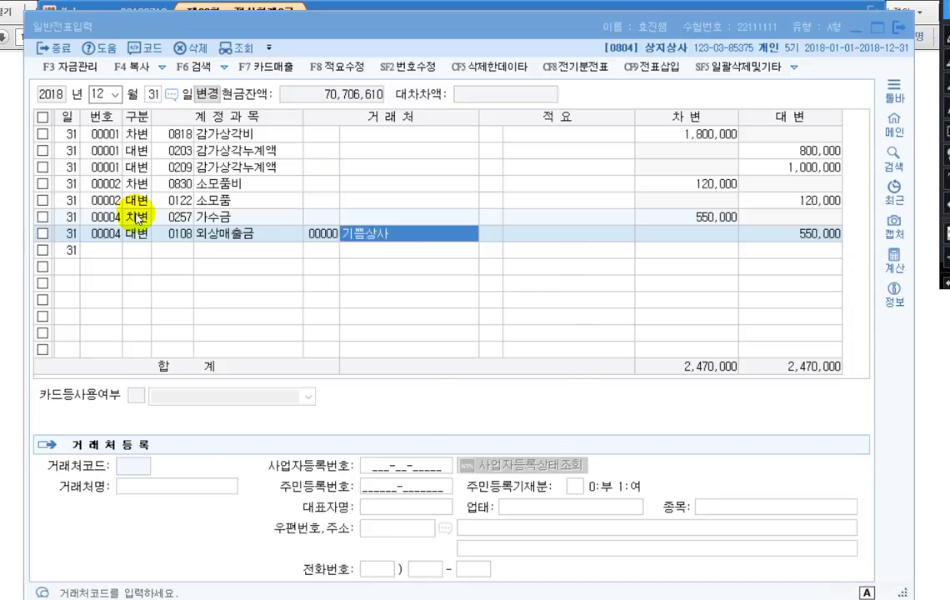
{"action": "key", "text": "Return"}
{"action": "key", "text": "Return"}
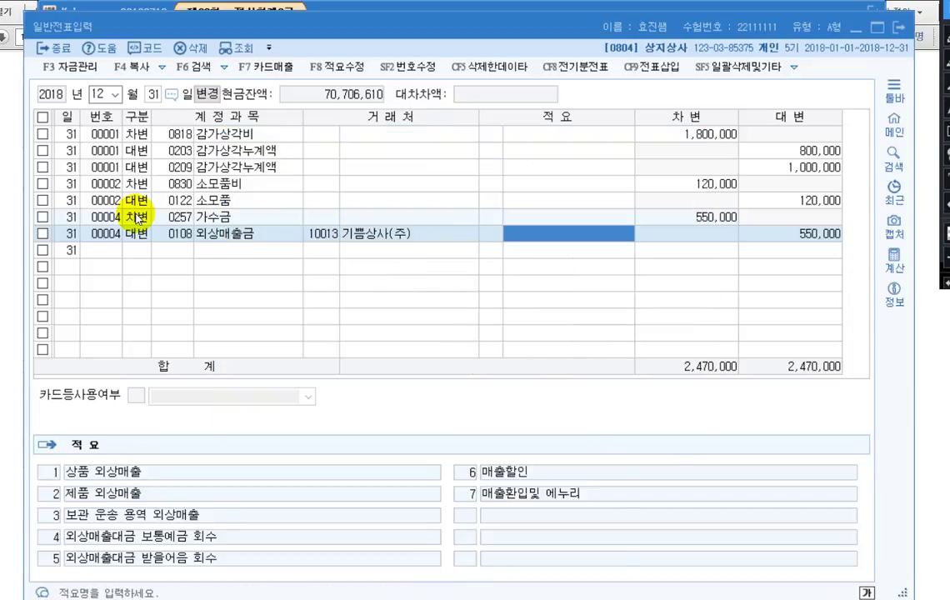
{"action": "key", "text": "Return"}
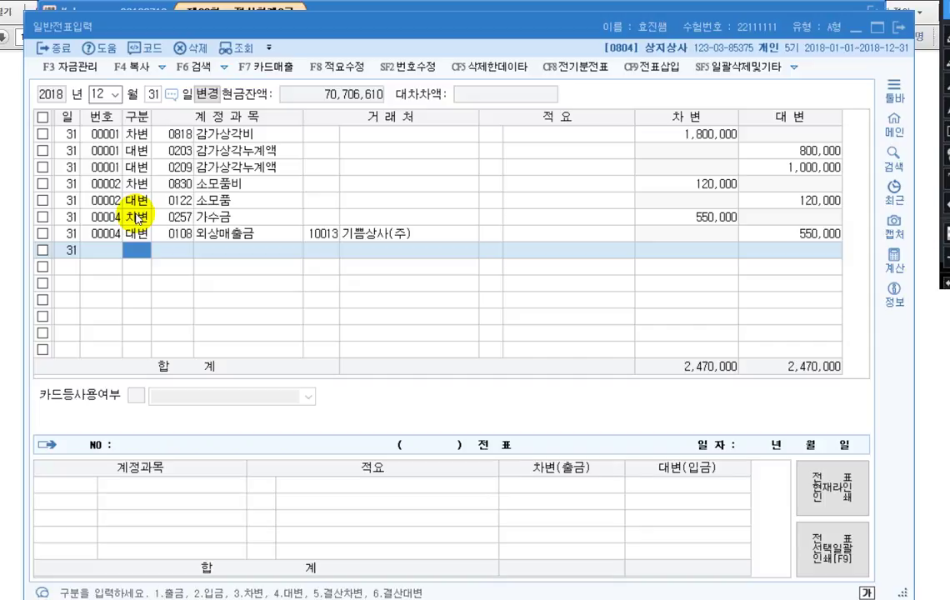
- Enter a 45,000,000 voucher: debit 0133 선급비용, credit 0819 지급임차료
{"action": "type", "text": "3"}
{"action": "key", "text": "Return"}
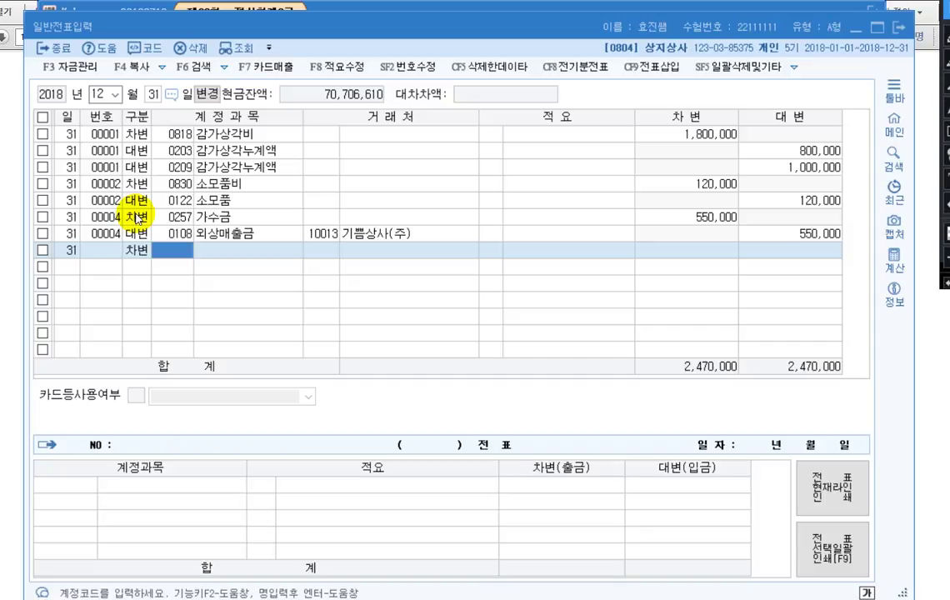
{"action": "type", "text": "133"}
{"action": "key", "text": "Return"}
{"action": "key", "text": "Return"}
{"action": "key", "text": "Return"}
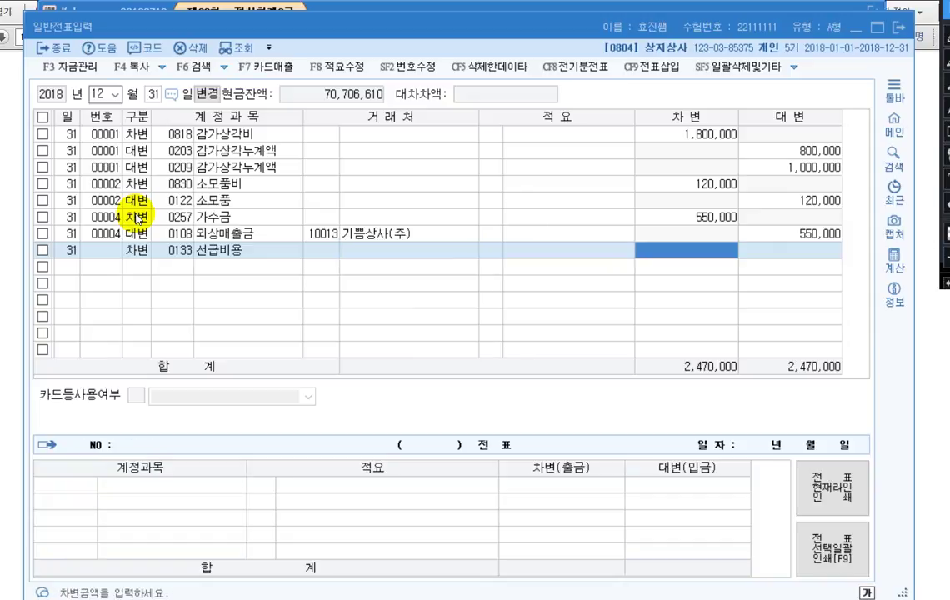
{"action": "type", "text": "45000000"}
{"action": "key", "text": "Return"}
{"action": "type", "text": "45,000,000"}
{"action": "key", "text": "Return"}
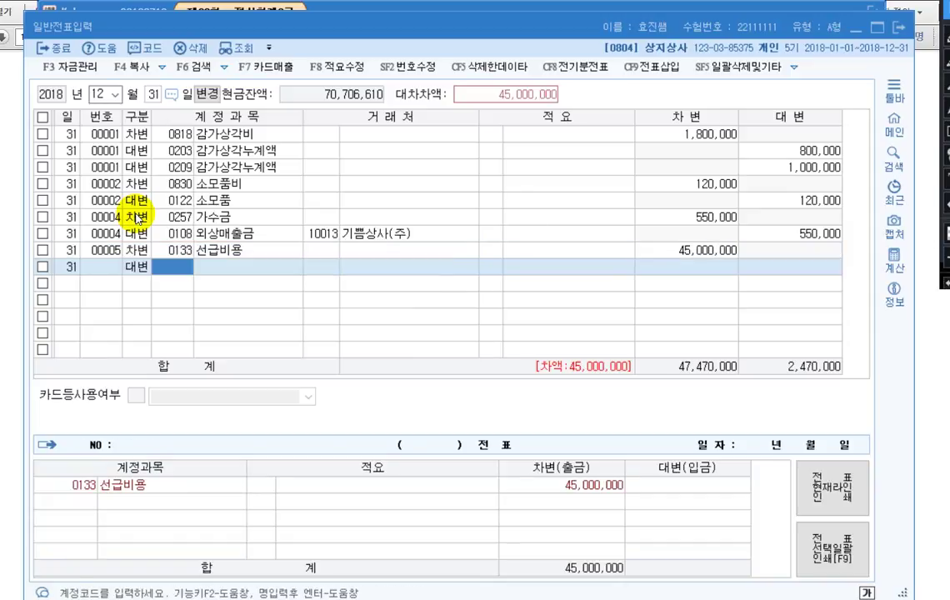
{"action": "type", "text": "819"}
{"action": "key", "text": "Return"}
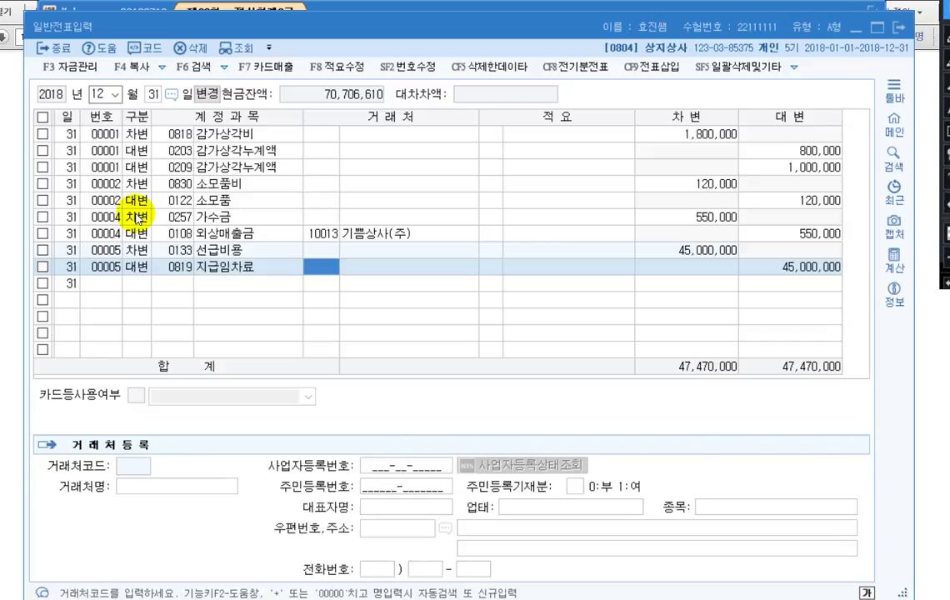
{"action": "key", "text": "Return"}
{"action": "key", "text": "Return"}
{"action": "key", "text": "Return"}
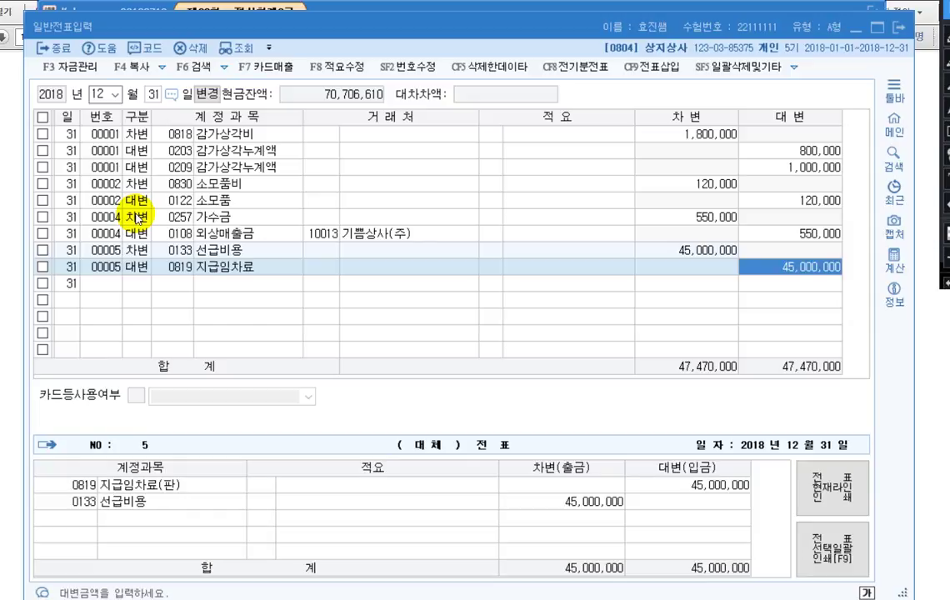
{"action": "key", "text": "Return"}
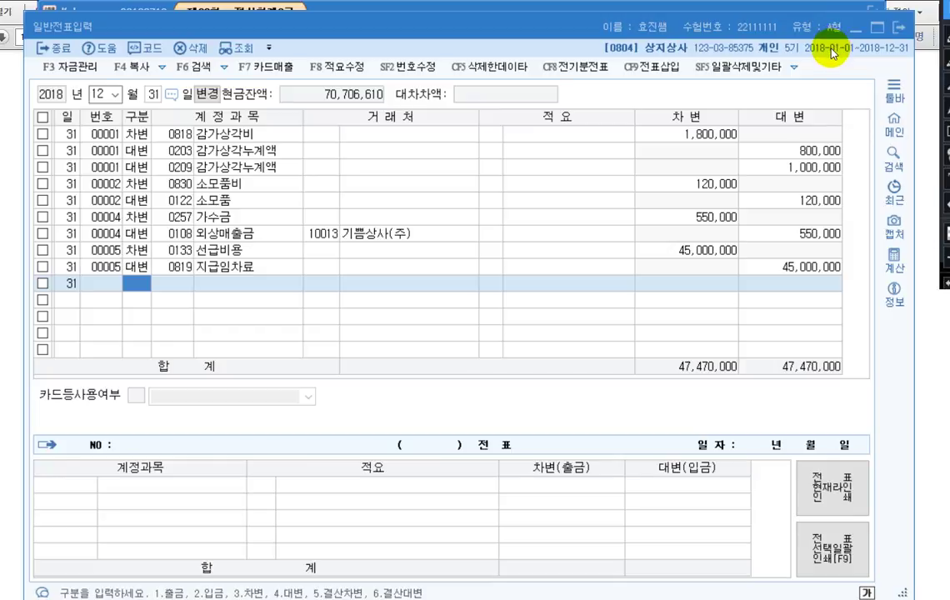
- Close the journal, hide KcLep, and highlight 유동자산 and 6월말 in question 7 item [1]
{"action": "left_click", "coordinate": [900, 26]}
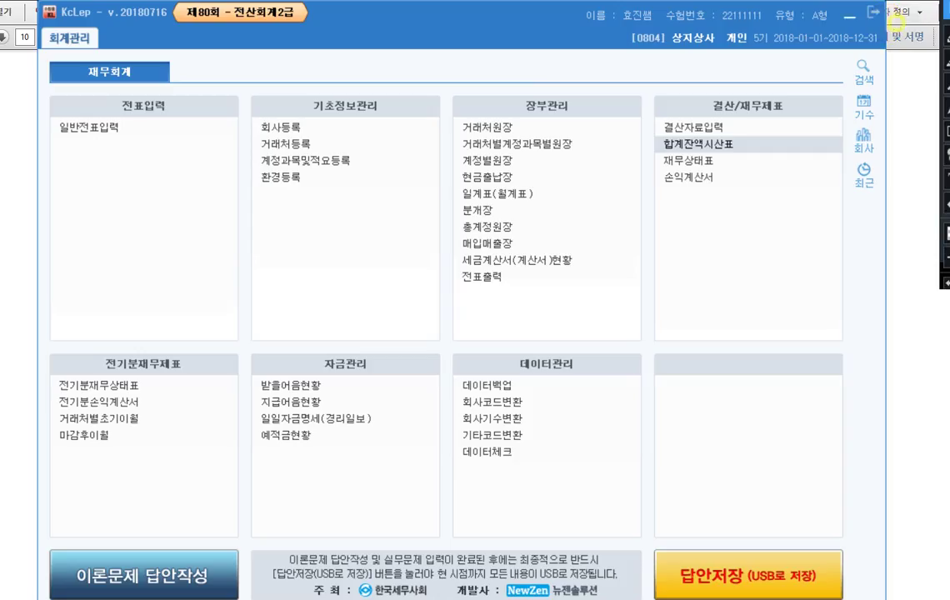
{"action": "left_click", "coordinate": [851, 13]}
{"action": "scroll", "coordinate": [475, 333], "scroll_direction": "down", "scroll_amount": 5}
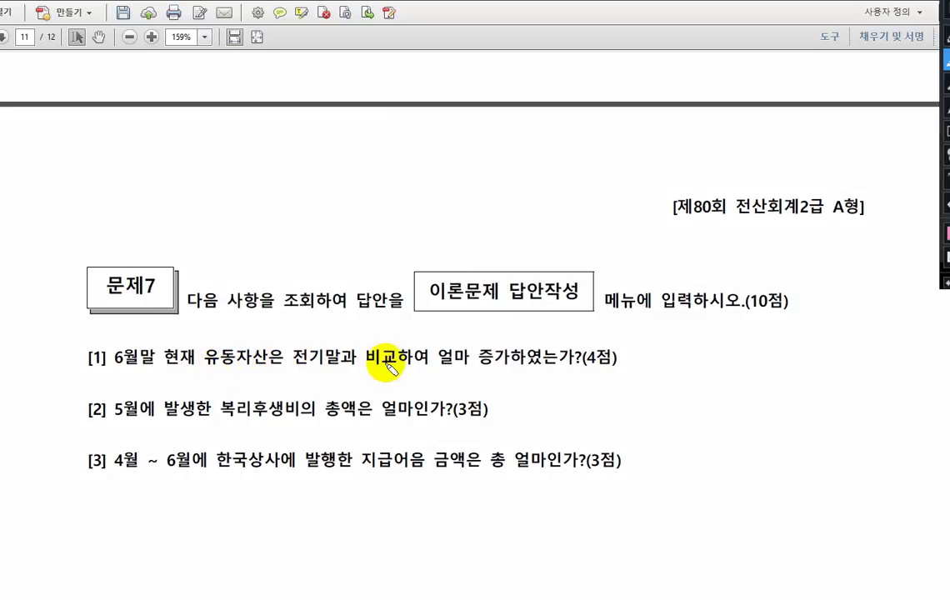
{"action": "left_click_drag", "start_coordinate": [206, 358], "coordinate": [275, 364]}
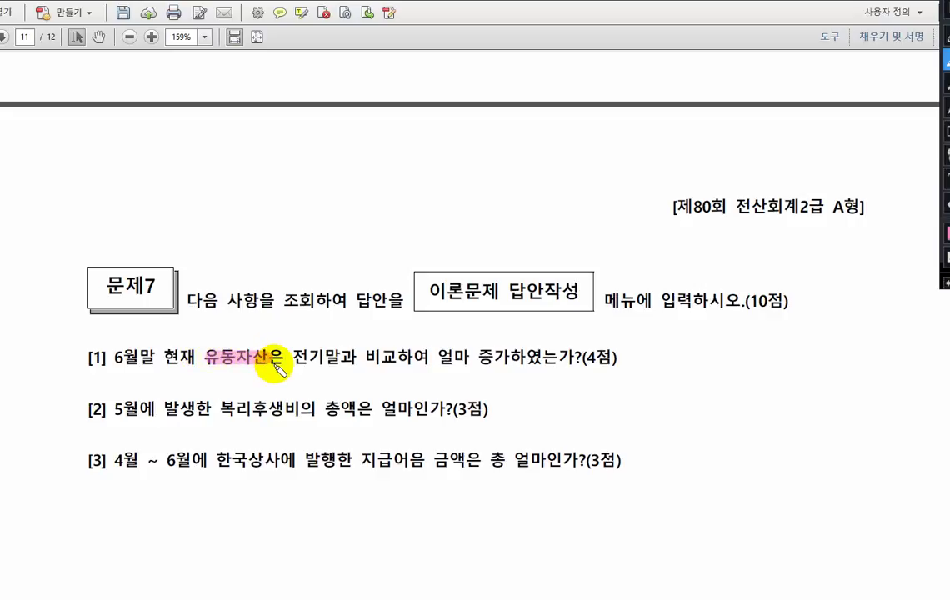
{"action": "left_click_drag", "start_coordinate": [116, 361], "coordinate": [166, 362]}
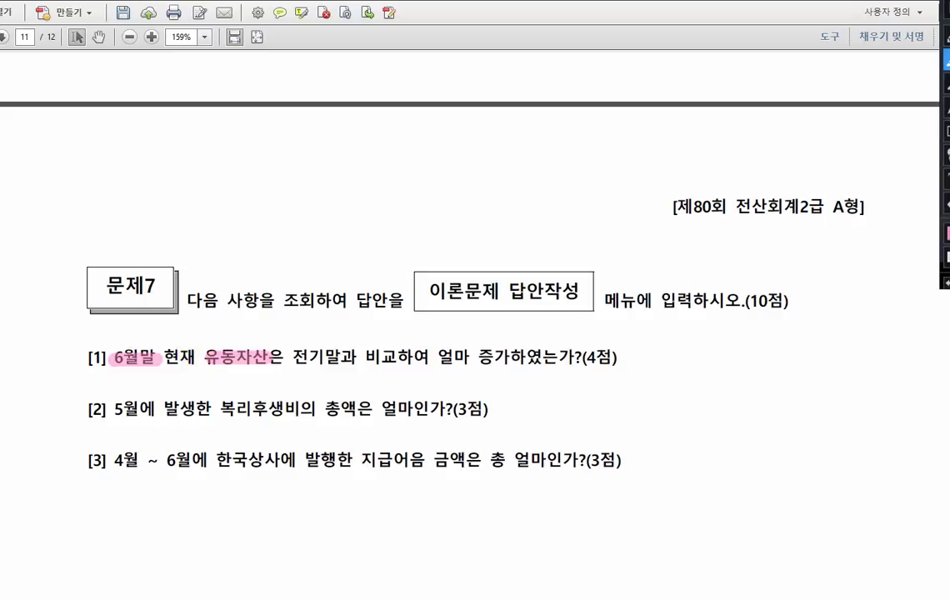
{"action": "key", "text": "alt+Tab"}
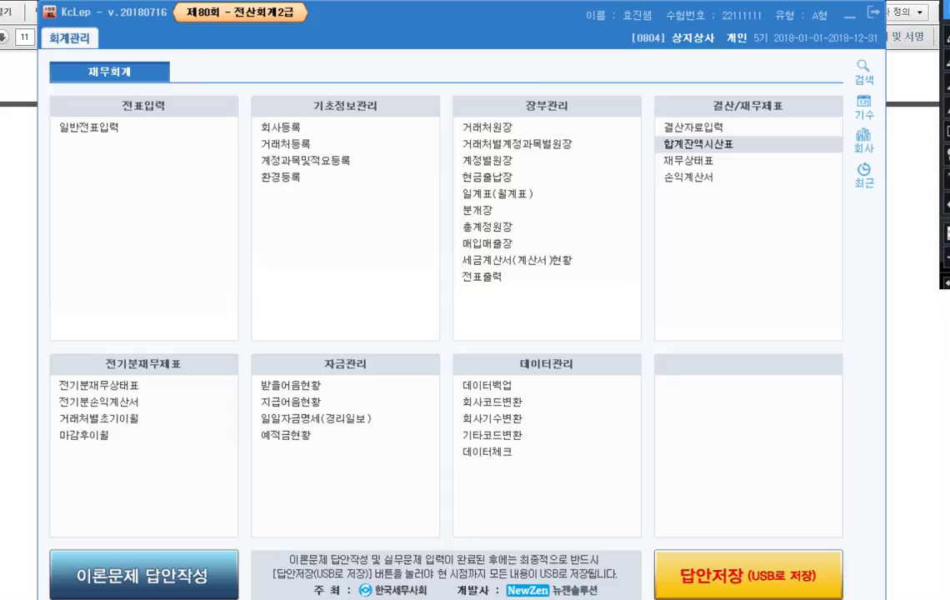
- Open the 재무상태표 balance sheet for month 06
{"action": "left_click", "coordinate": [682, 161]}
{"action": "left_click_drag", "start_coordinate": [403, 17], "coordinate": [553, 38]}
{"action": "left_click", "coordinate": [208, 105]}
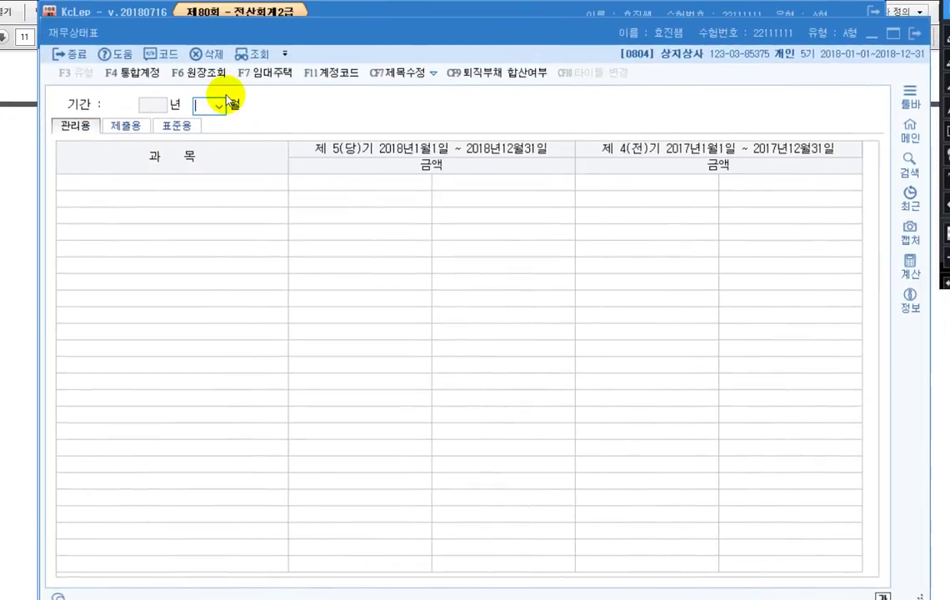
{"action": "type", "text": "6"}
{"action": "key", "text": "Return"}
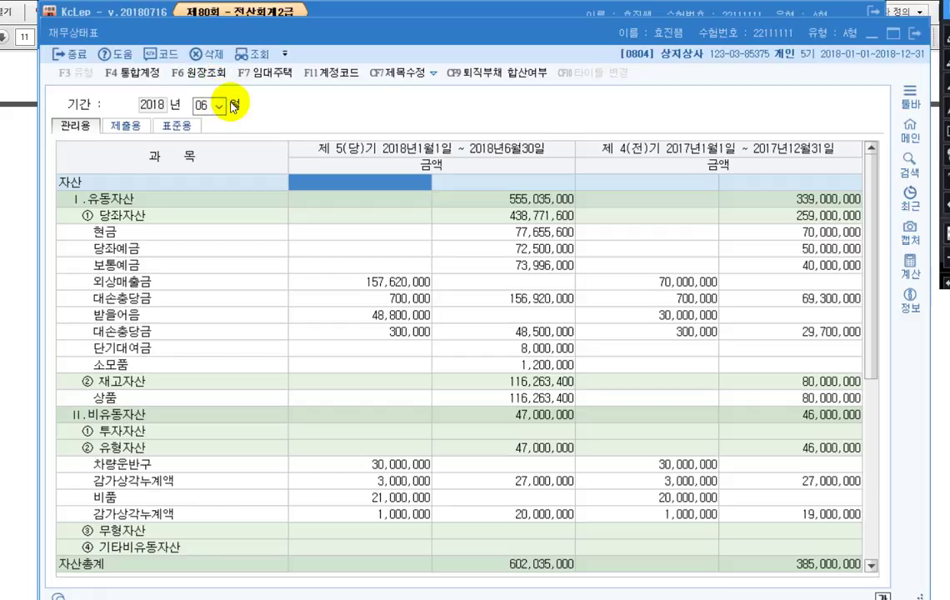
- Mark 유동자산 555,035,000 versus prior-year 339,000,000 and annotate the 216,035,000 increase
{"action": "left_click", "coordinate": [516, 201]}
{"action": "left_click", "coordinate": [136, 205]}
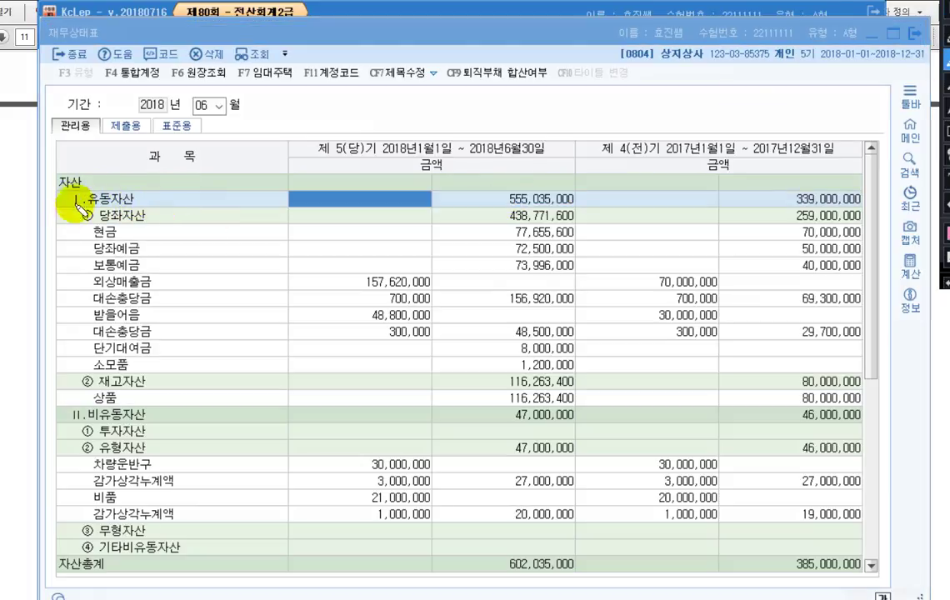
{"action": "left_click_drag", "start_coordinate": [65, 200], "coordinate": [148, 201]}
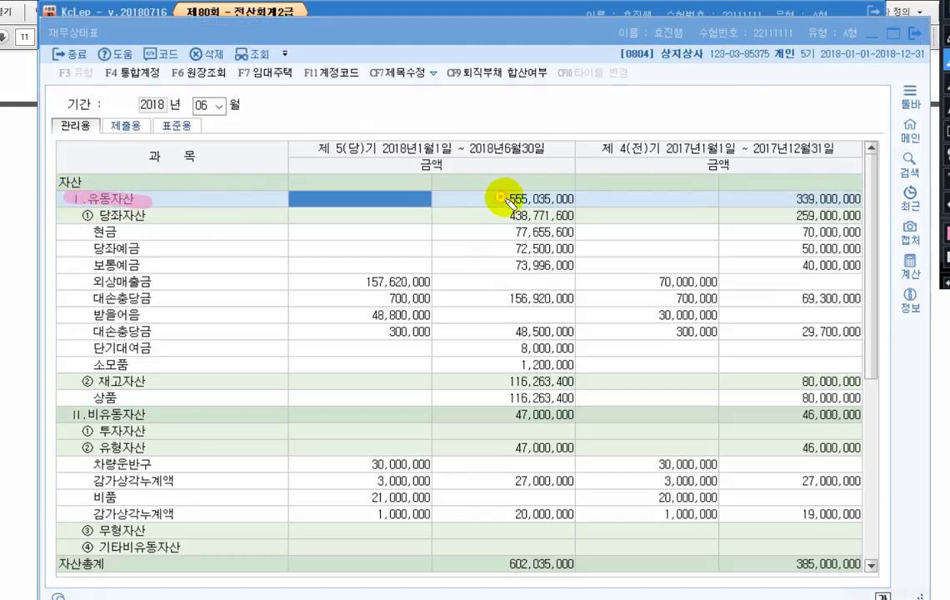
{"action": "left_click_drag", "start_coordinate": [500, 197], "coordinate": [581, 201]}
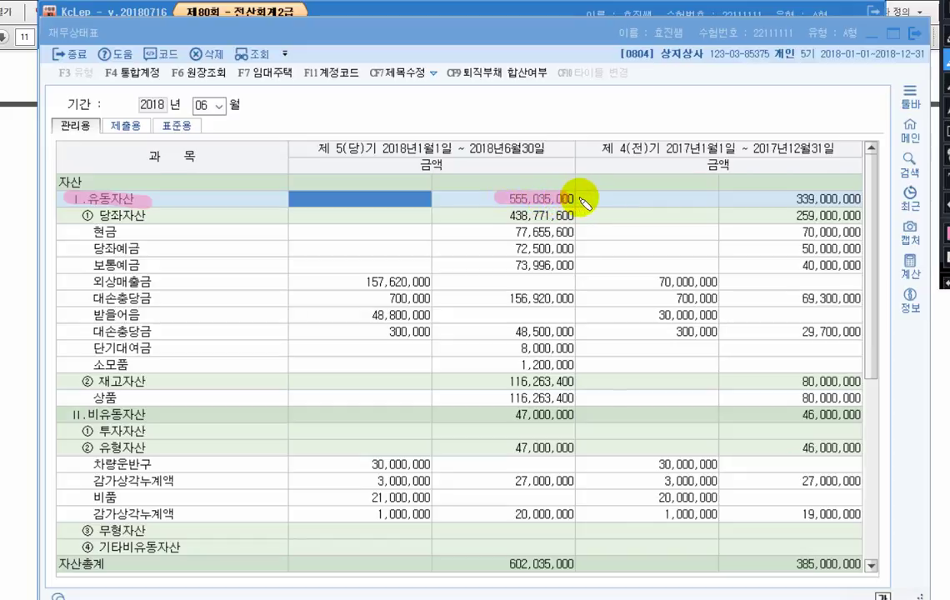
{"action": "left_click_drag", "start_coordinate": [784, 201], "coordinate": [871, 203]}
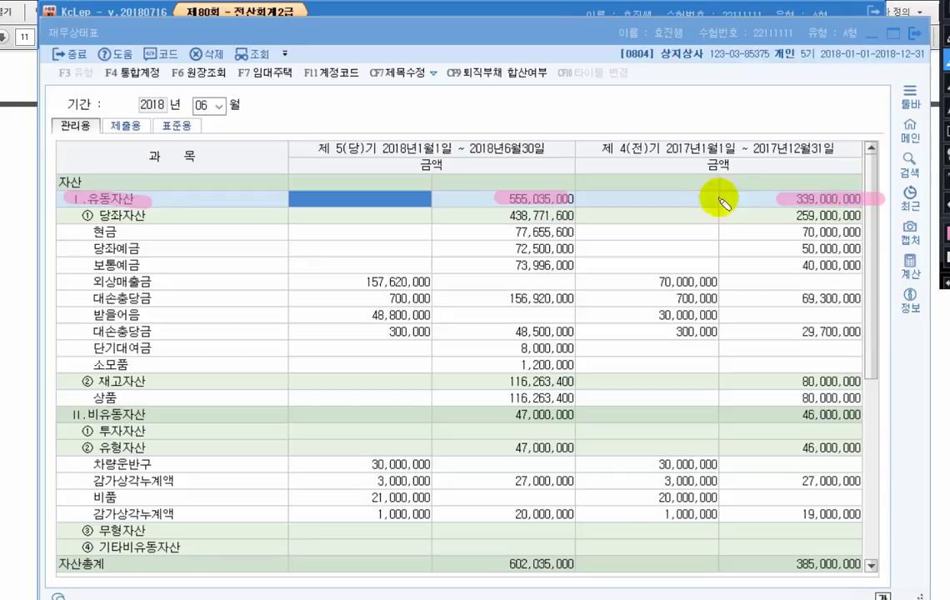
{"action": "left_click_drag", "start_coordinate": [307, 150], "coordinate": [375, 150]}
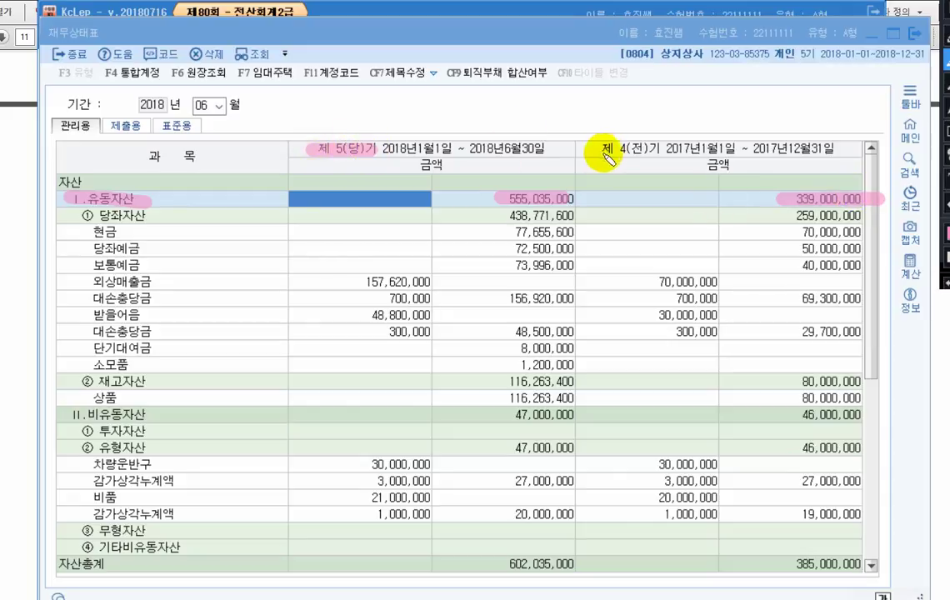
{"action": "left_click_drag", "start_coordinate": [605, 153], "coordinate": [660, 151]}
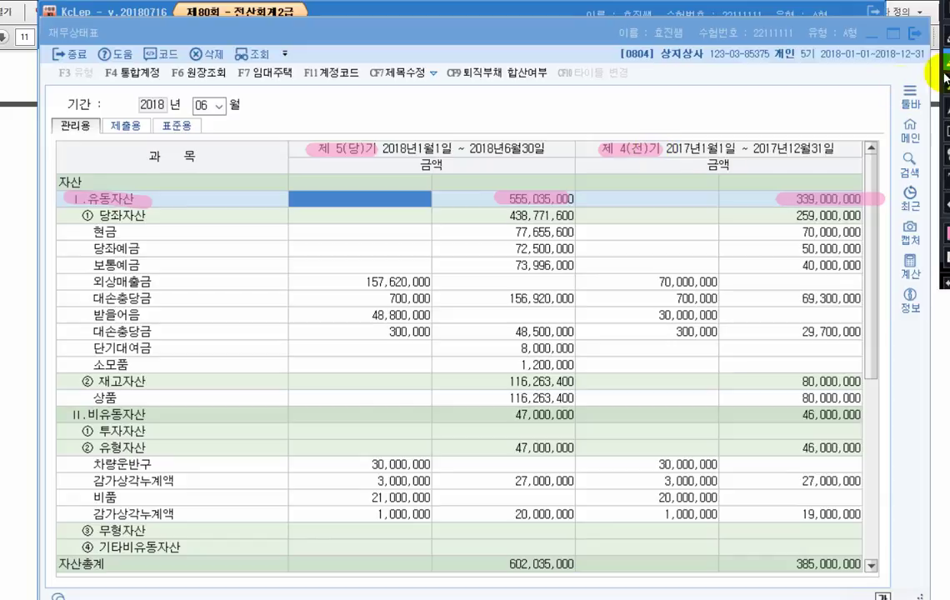
{"action": "left_click_drag", "start_coordinate": [659, 198], "coordinate": [688, 199]}
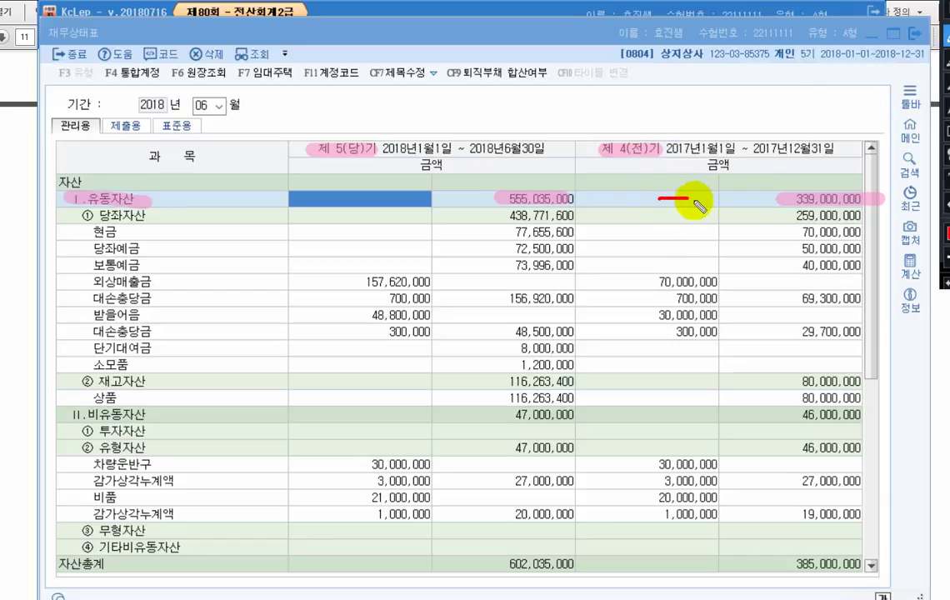
{"action": "mouse_move", "coordinate": [569, 208]}
{"action": "left_mouse_down"}
{"action": "mouse_move", "coordinate": [498, 208]}
{"action": "mouse_move", "coordinate": [586, 191]}
{"action": "mouse_move", "coordinate": [586, 203]}
{"action": "left_mouse_up"}
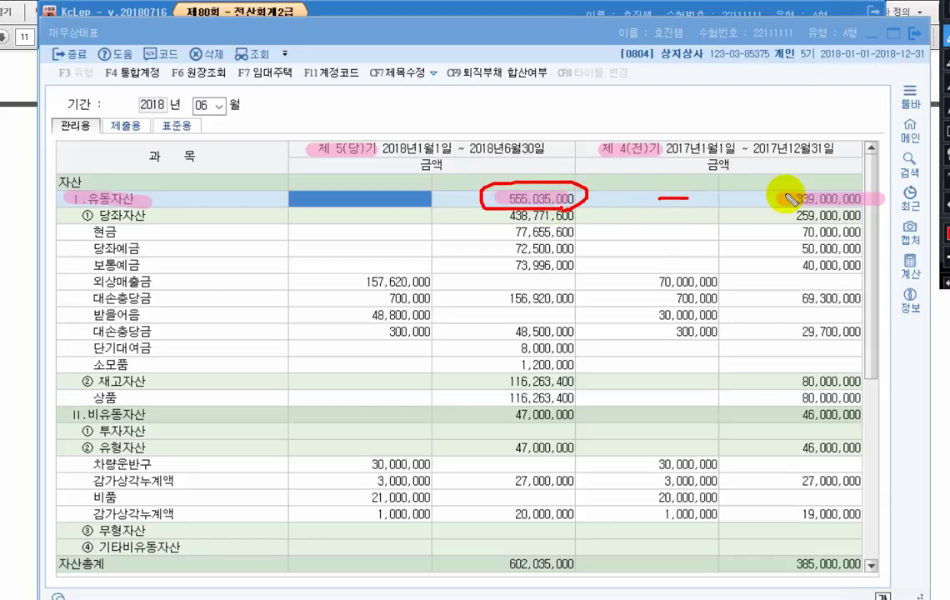
{"action": "mouse_move", "coordinate": [781, 206]}
{"action": "left_mouse_down"}
{"action": "mouse_move", "coordinate": [872, 187]}
{"action": "mouse_move", "coordinate": [808, 215]}
{"action": "left_mouse_up"}
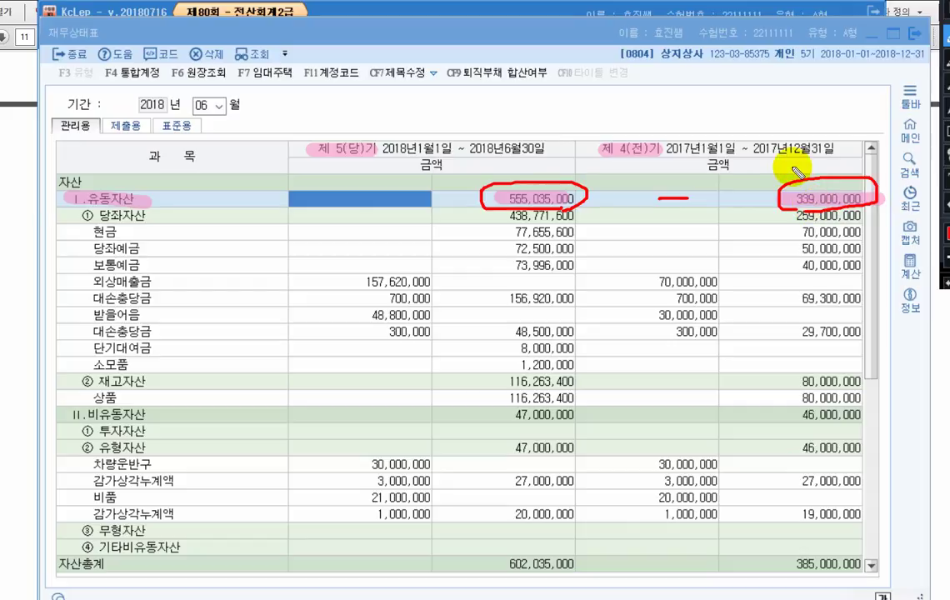
{"action": "mouse_move", "coordinate": [619, 215]}
{"action": "left_mouse_down"}
{"action": "mouse_move", "coordinate": [649, 239]}
{"action": "mouse_move", "coordinate": [644, 228]}
{"action": "mouse_move", "coordinate": [681, 243]}
{"action": "mouse_move", "coordinate": [704, 235]}
{"action": "mouse_move", "coordinate": [692, 237]}
{"action": "left_mouse_up"}
{"action": "mouse_move", "coordinate": [738, 219]}
{"action": "left_mouse_down"}
{"action": "mouse_move", "coordinate": [732, 229]}
{"action": "mouse_move", "coordinate": [793, 224]}
{"action": "left_mouse_up"}
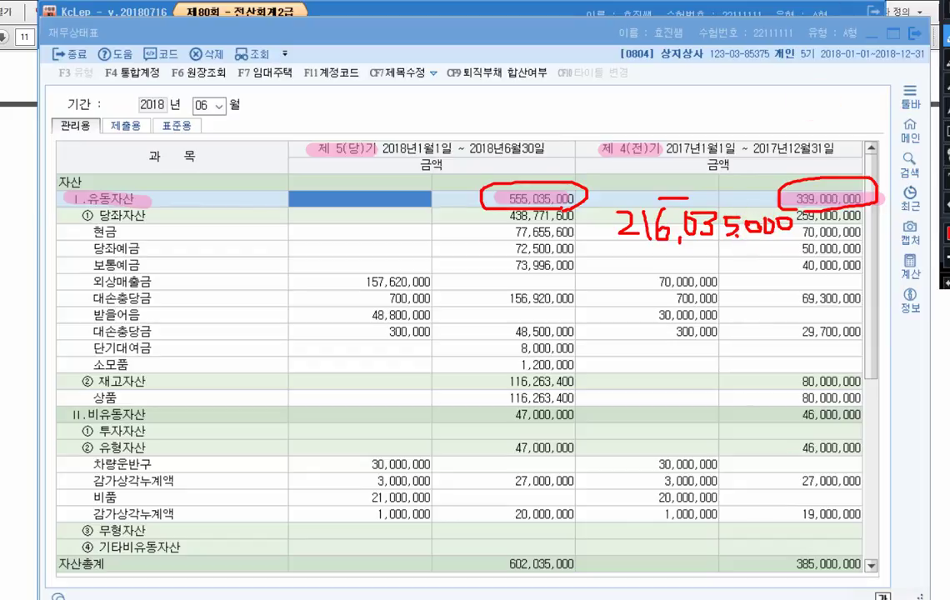
{"action": "key", "text": "alt+Tab"}
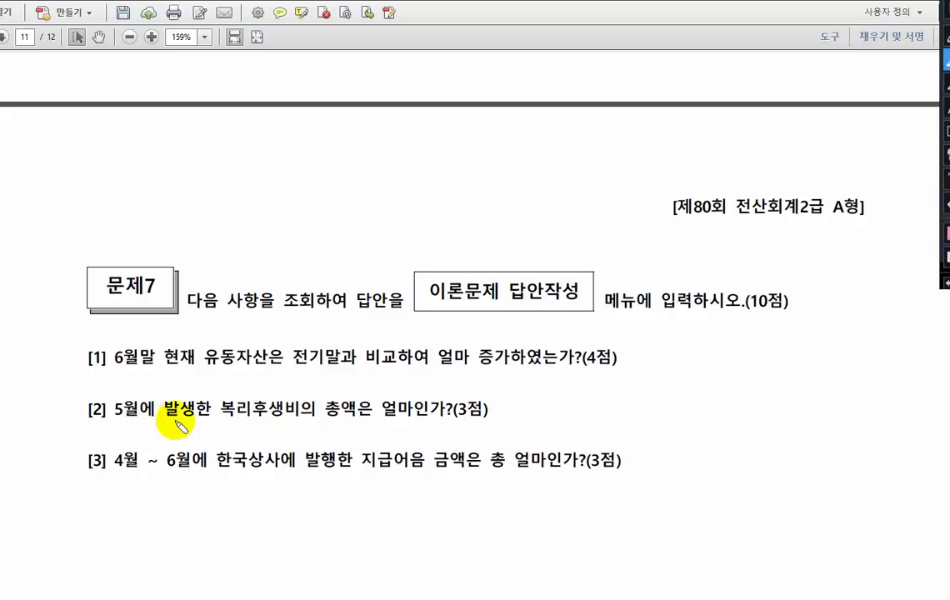
- Underline 5월 and 복리후생비 in question [2], then return to KcLep
{"action": "left_click_drag", "start_coordinate": [103, 412], "coordinate": [146, 410]}
{"action": "left_click_drag", "start_coordinate": [219, 411], "coordinate": [315, 411]}
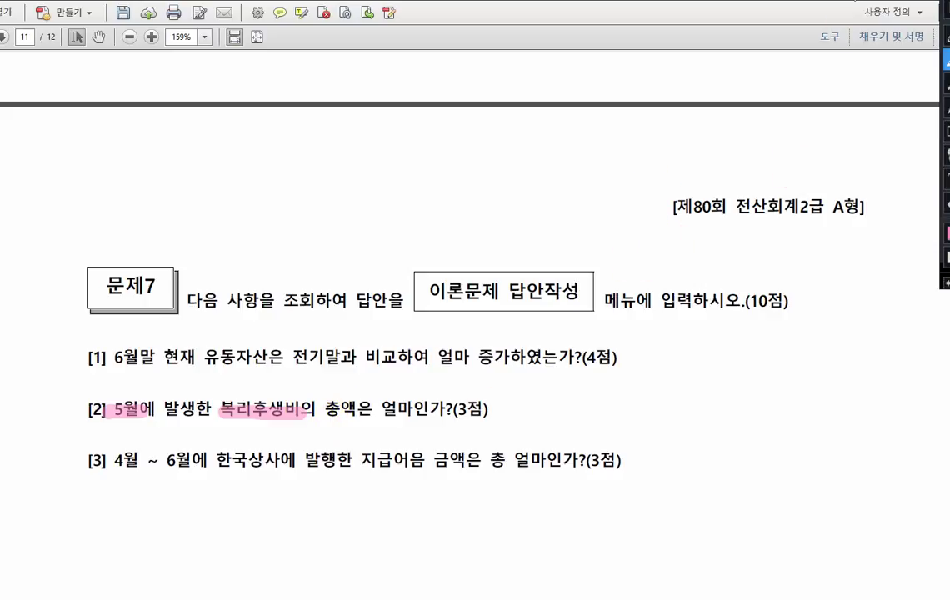
{"action": "key", "text": "alt+Tab"}
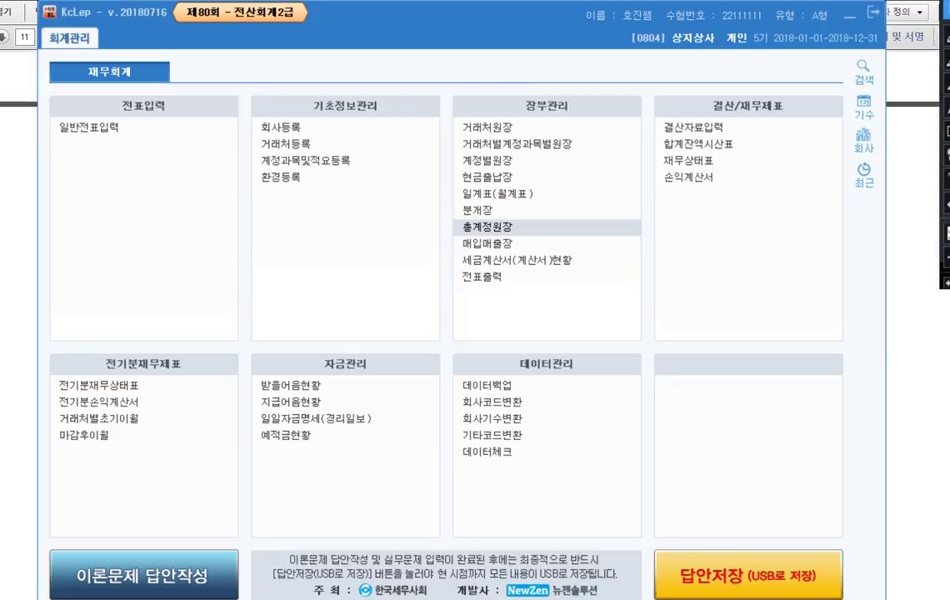
{"action": "left_click", "coordinate": [537, 227]}
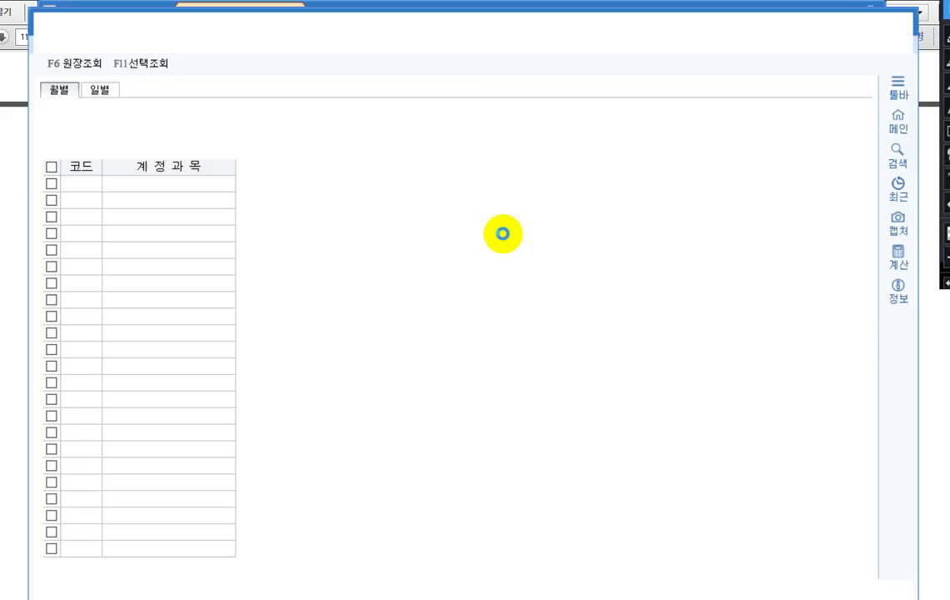
{"action": "type", "text": "0"}
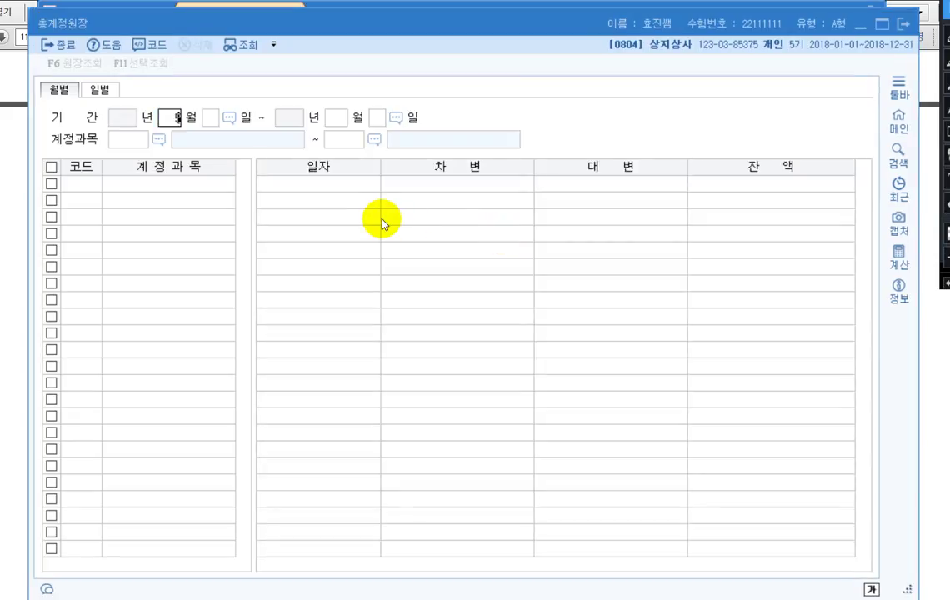
{"action": "type", "text": "501"}
{"action": "type", "text": "05"}
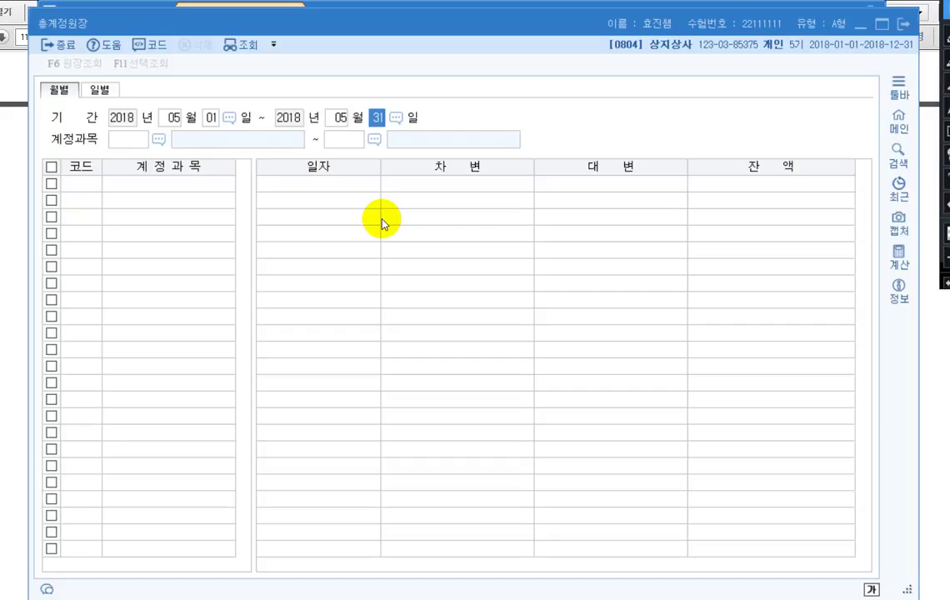
{"action": "key", "text": "Return"}
{"action": "type", "text": "0811"}
{"action": "key", "text": "Return"}
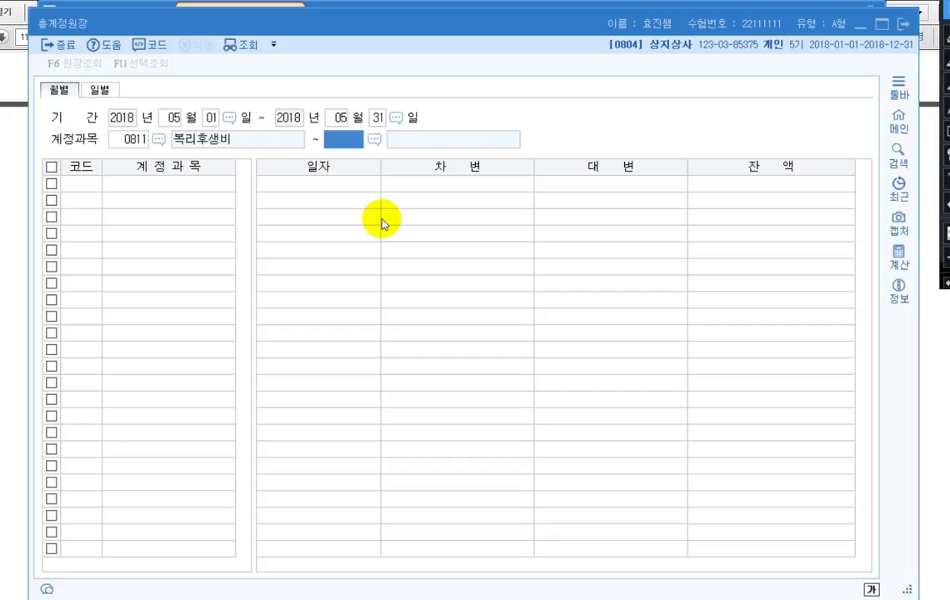
{"action": "type", "text": "0811"}
{"action": "key", "text": "Return"}
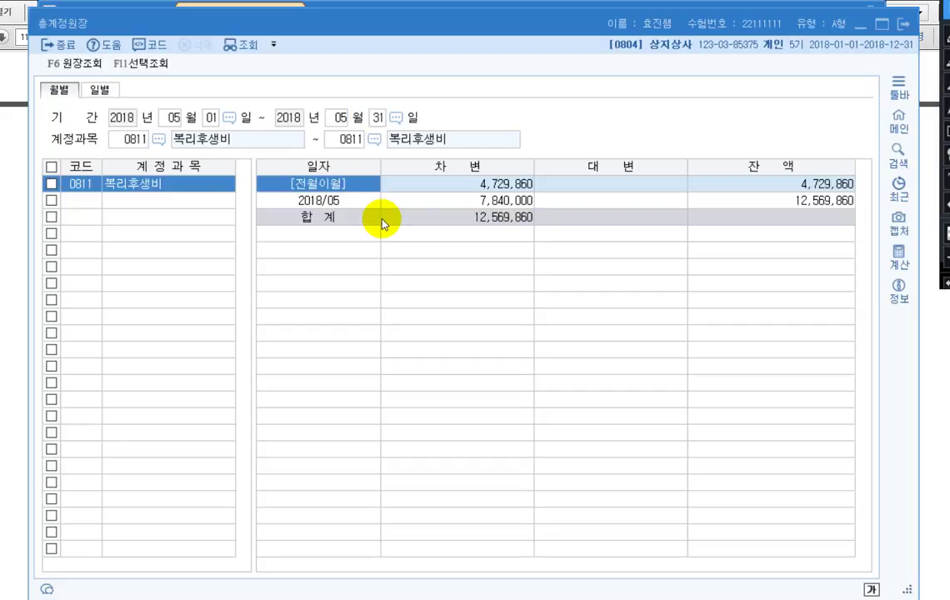
{"action": "left_click", "coordinate": [430, 203]}
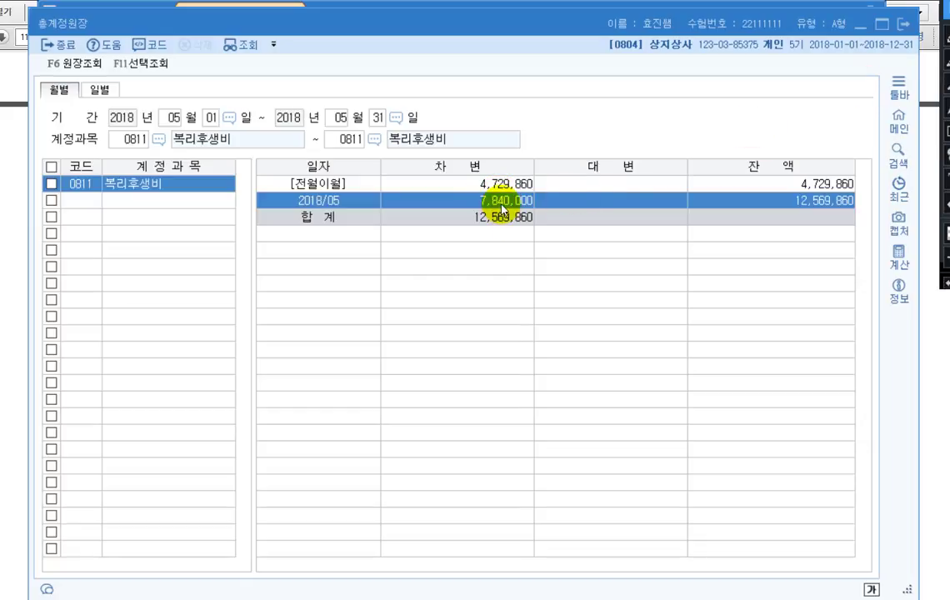
- Run the 월계표 for 05 to 05 and highlight the 복리후생비 total 7,840,000
{"action": "left_click", "coordinate": [903, 23]}
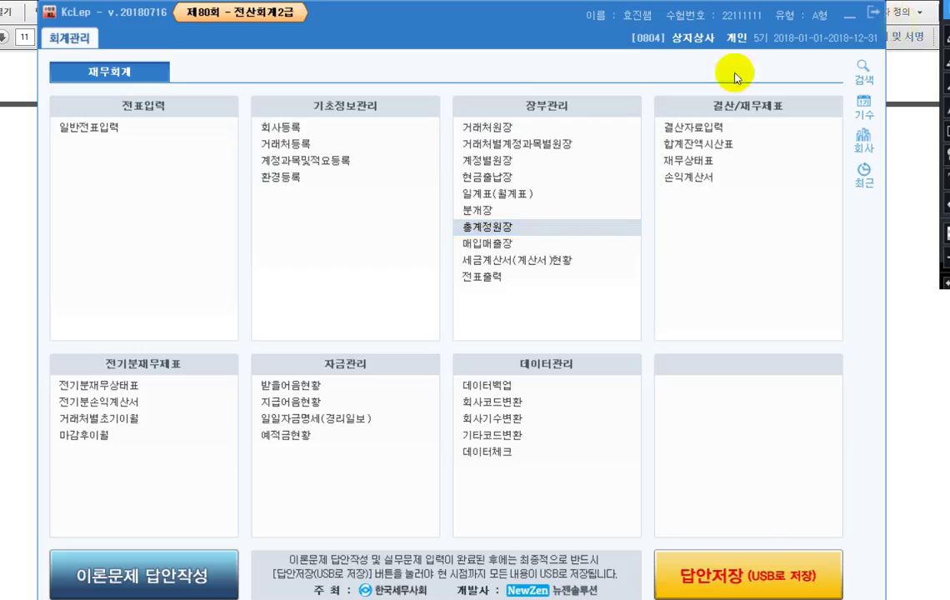
{"action": "left_click", "coordinate": [507, 192]}
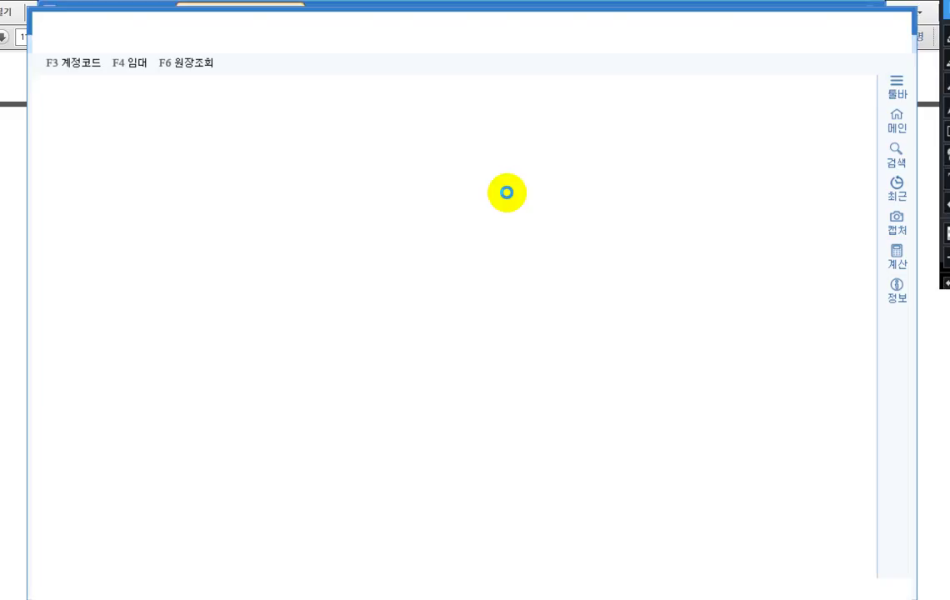
{"action": "left_click", "coordinate": [116, 89]}
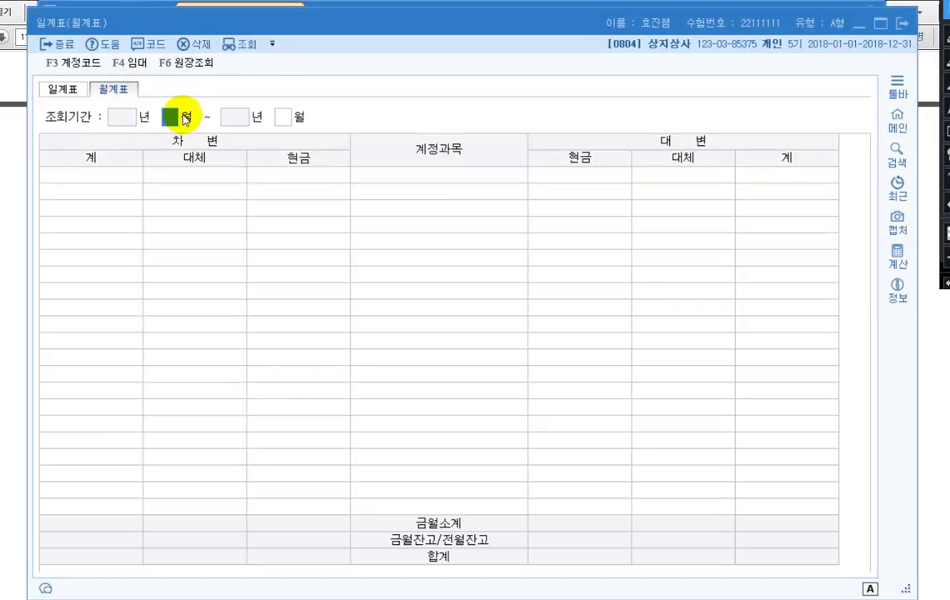
{"action": "type", "text": "05"}
{"action": "key", "text": "Return"}
{"action": "type", "text": "05"}
{"action": "key", "text": "Return"}
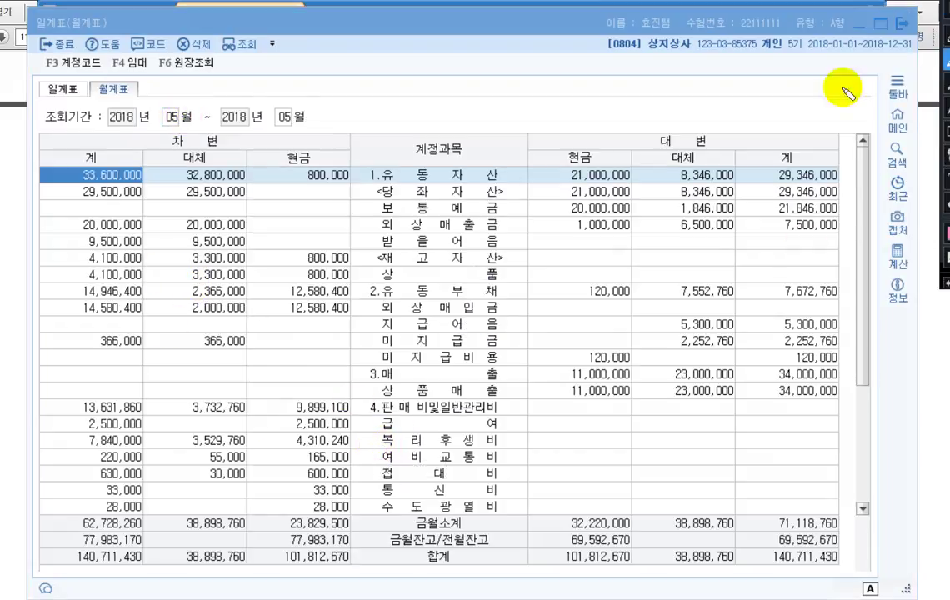
{"action": "left_click_drag", "start_coordinate": [367, 440], "coordinate": [509, 446]}
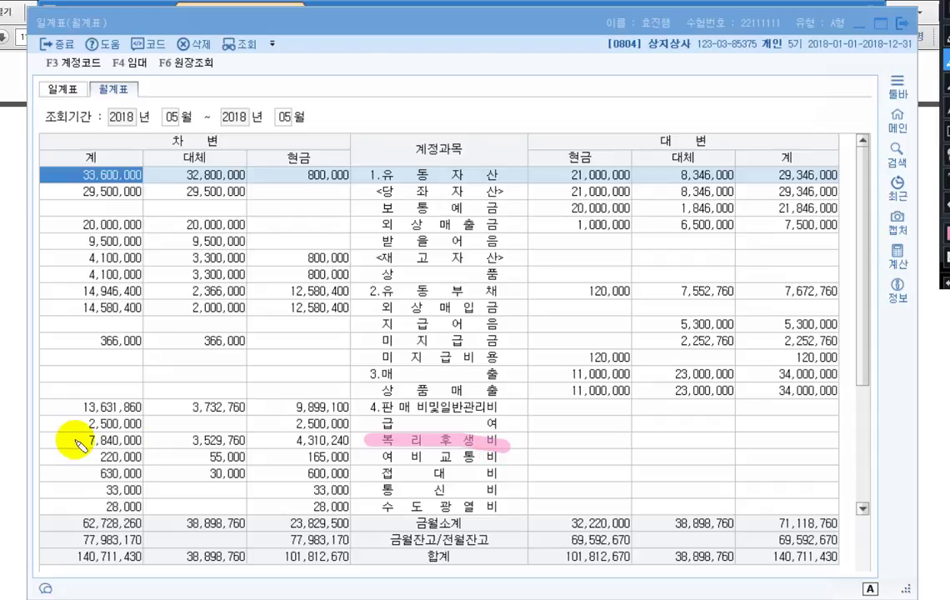
{"action": "left_click_drag", "start_coordinate": [75, 442], "coordinate": [145, 442]}
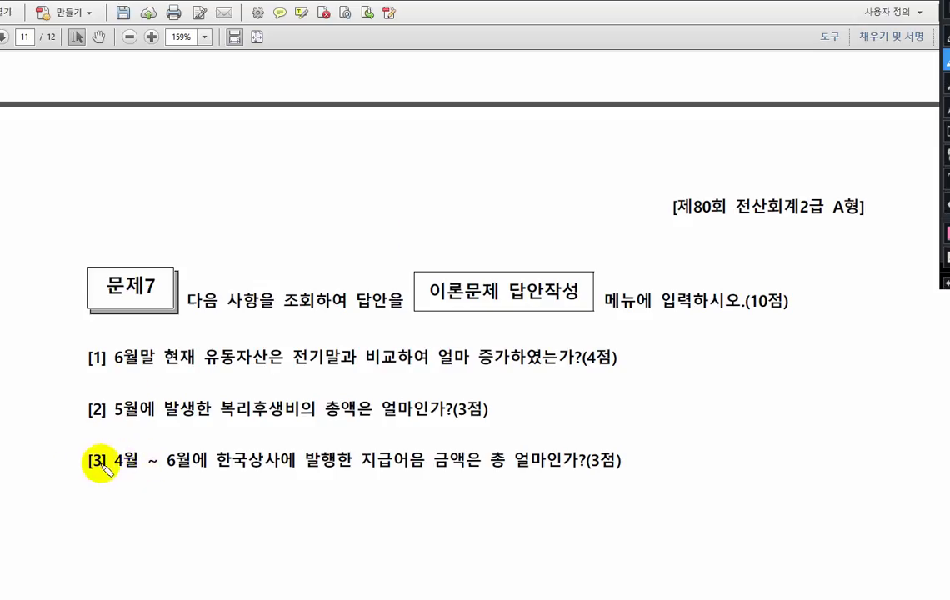
- Underline 4월 ~ 6월 and 지급어음 in question [3], then return to KcLep
{"action": "left_click_drag", "start_coordinate": [110, 464], "coordinate": [278, 465]}
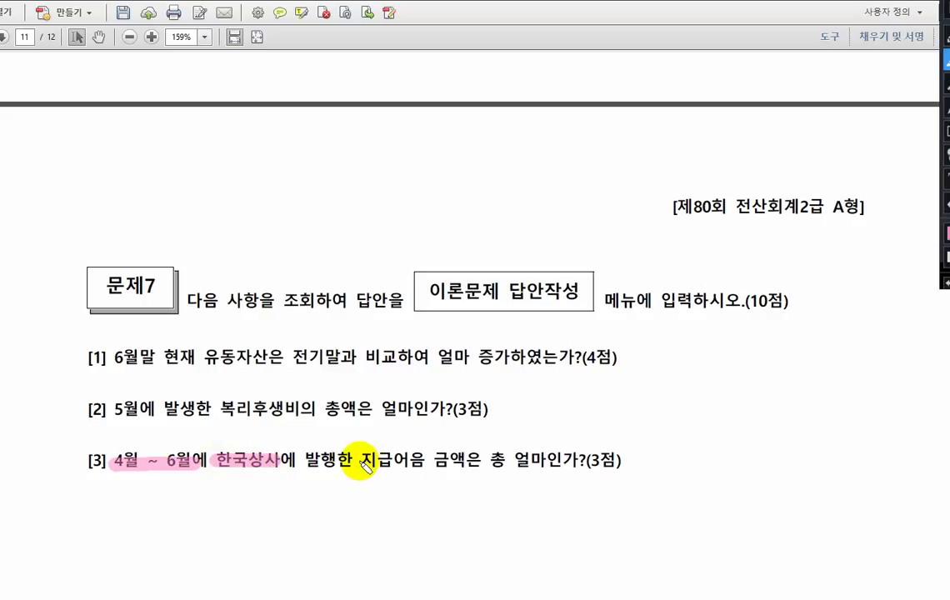
{"action": "left_click_drag", "start_coordinate": [358, 465], "coordinate": [425, 467]}
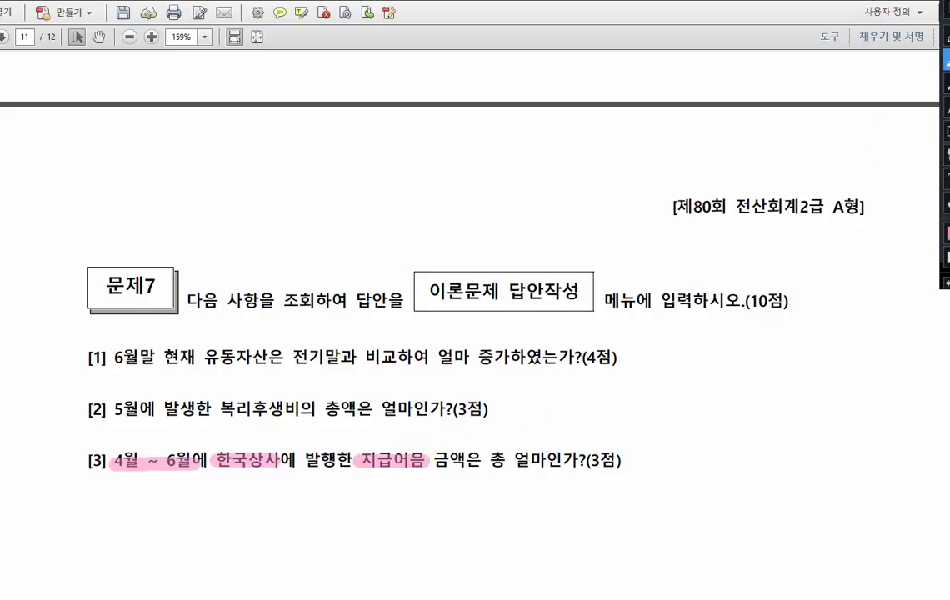
{"action": "key", "text": "alt+Tab"}
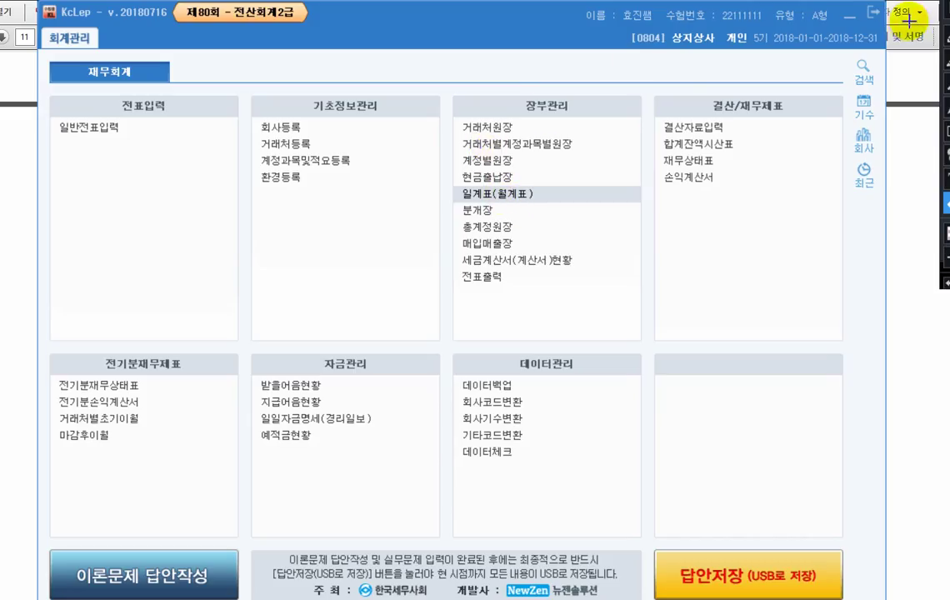
- Open 거래처원장 for the period April 1 to June 30
{"action": "left_click", "coordinate": [495, 125]}
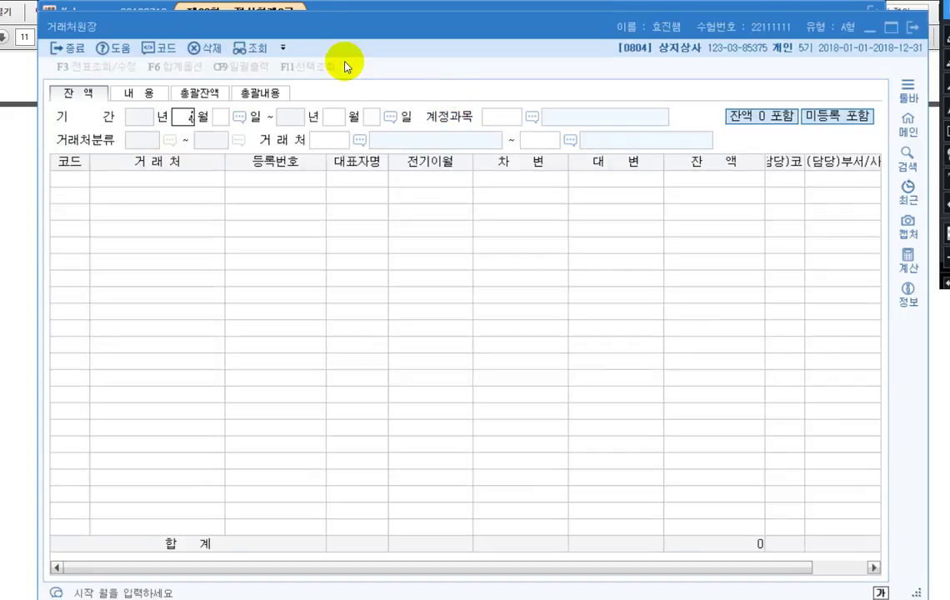
{"action": "type", "text": "4"}
{"action": "key", "text": "Return"}
{"action": "type", "text": "1"}
{"action": "key", "text": "Return"}
{"action": "type", "text": "6"}
{"action": "key", "text": "Return"}
{"action": "type", "text": "30"}
- Query account 0252 지급어음 for client 한국상사 and point out its 2,500,000 balance
{"action": "key", "text": "Return"}
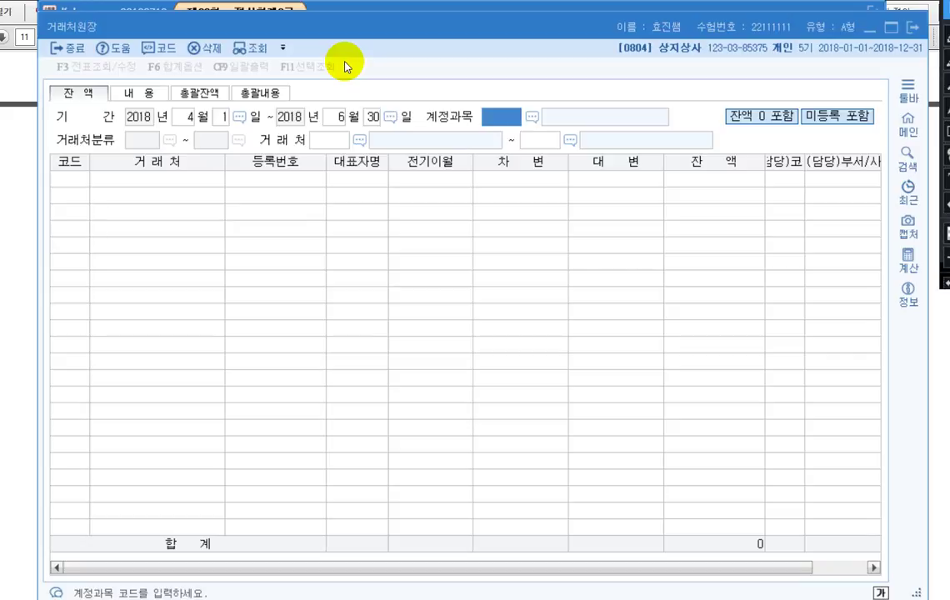
{"action": "type", "text": "252"}
{"action": "key", "text": "Return"}
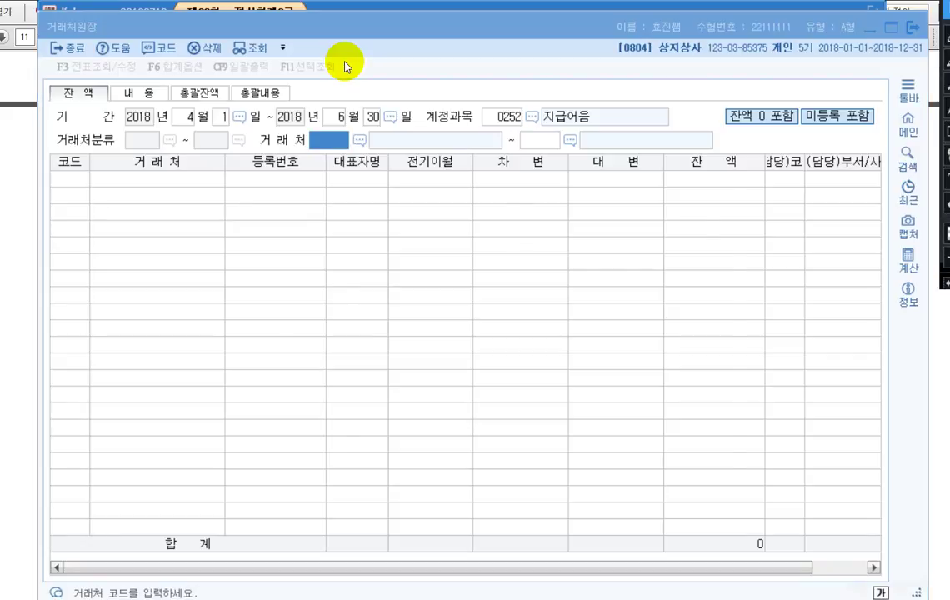
{"action": "type", "text": "한국"}
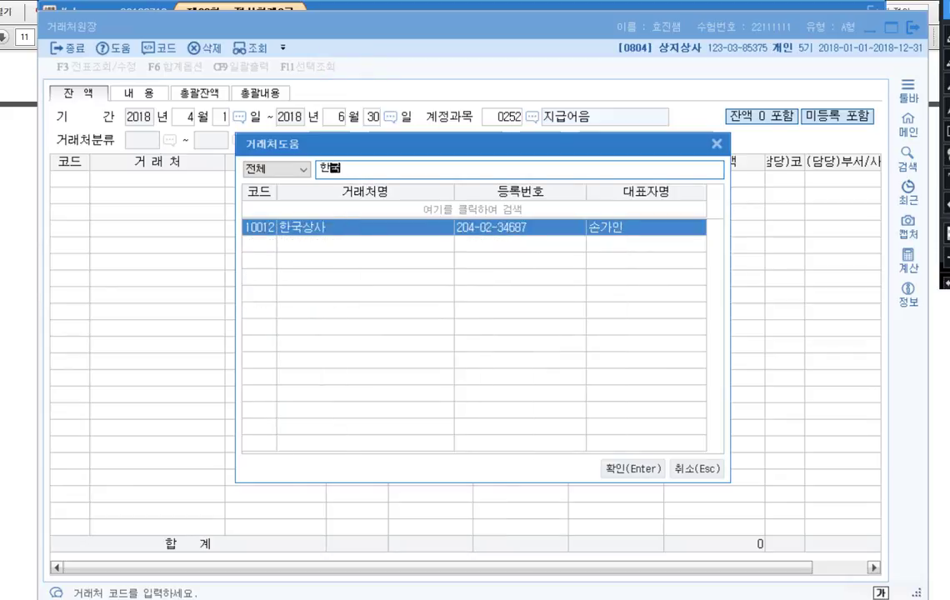
{"action": "key", "text": "Return"}
{"action": "type", "text": "10012"}
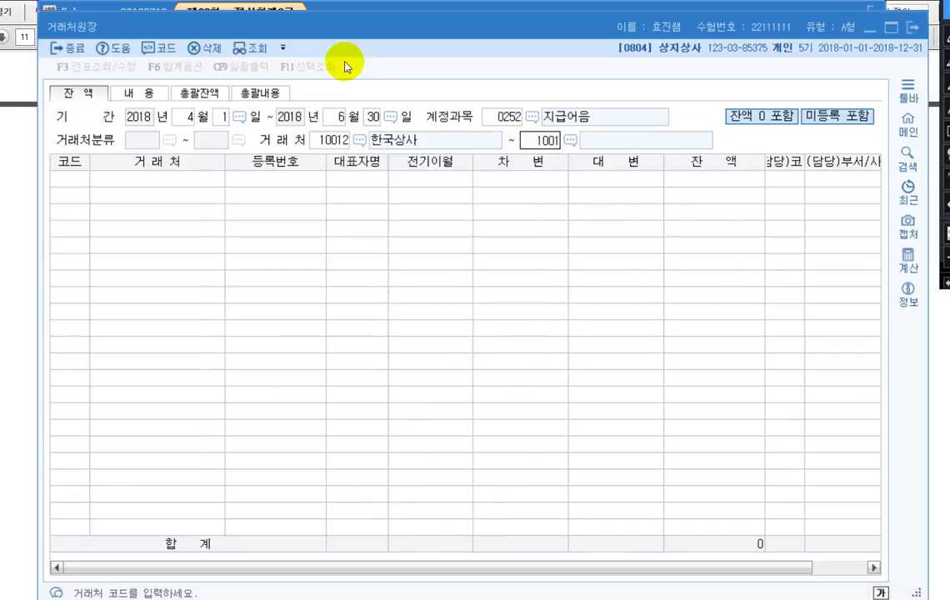
{"action": "key", "text": "Return"}
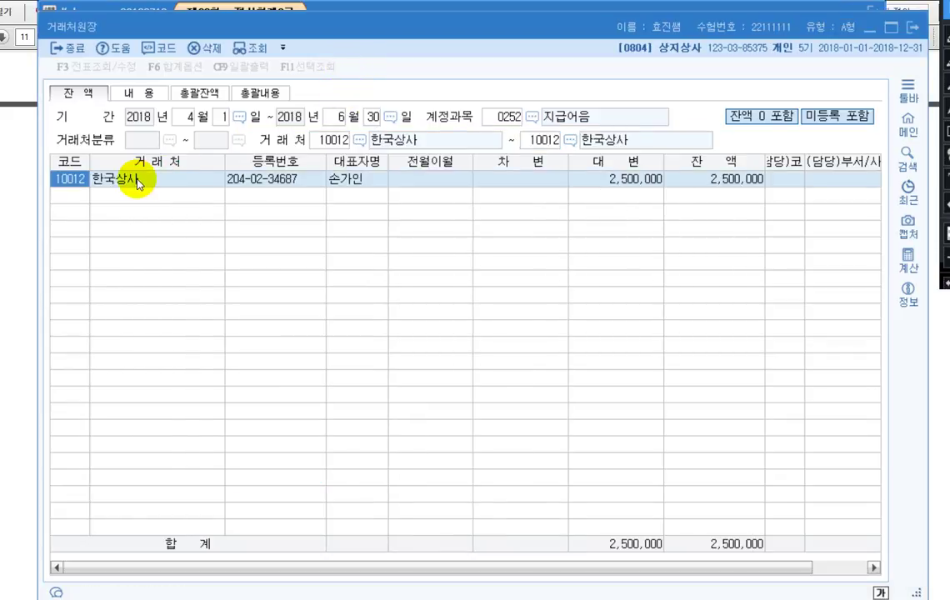
{"action": "left_click", "coordinate": [708, 178]}
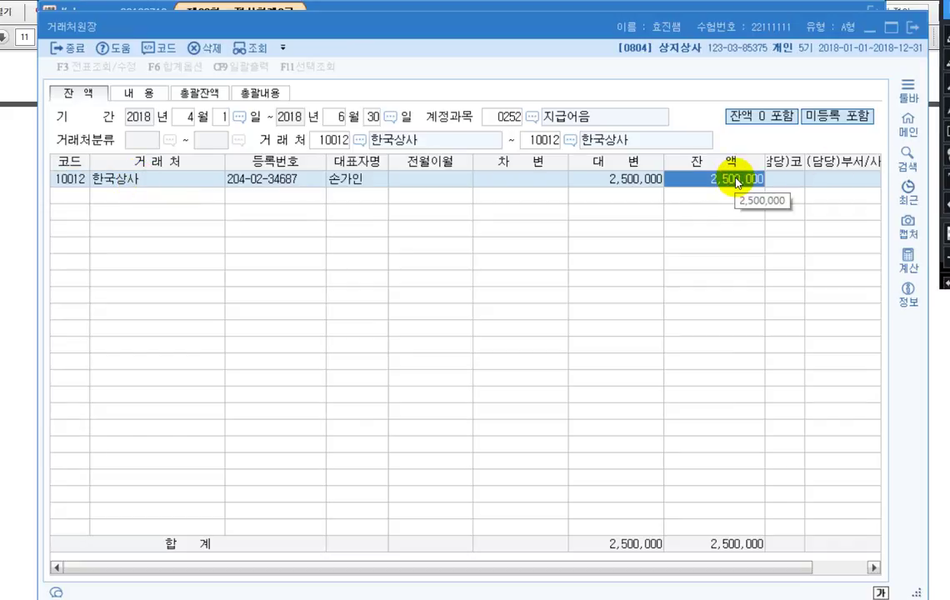